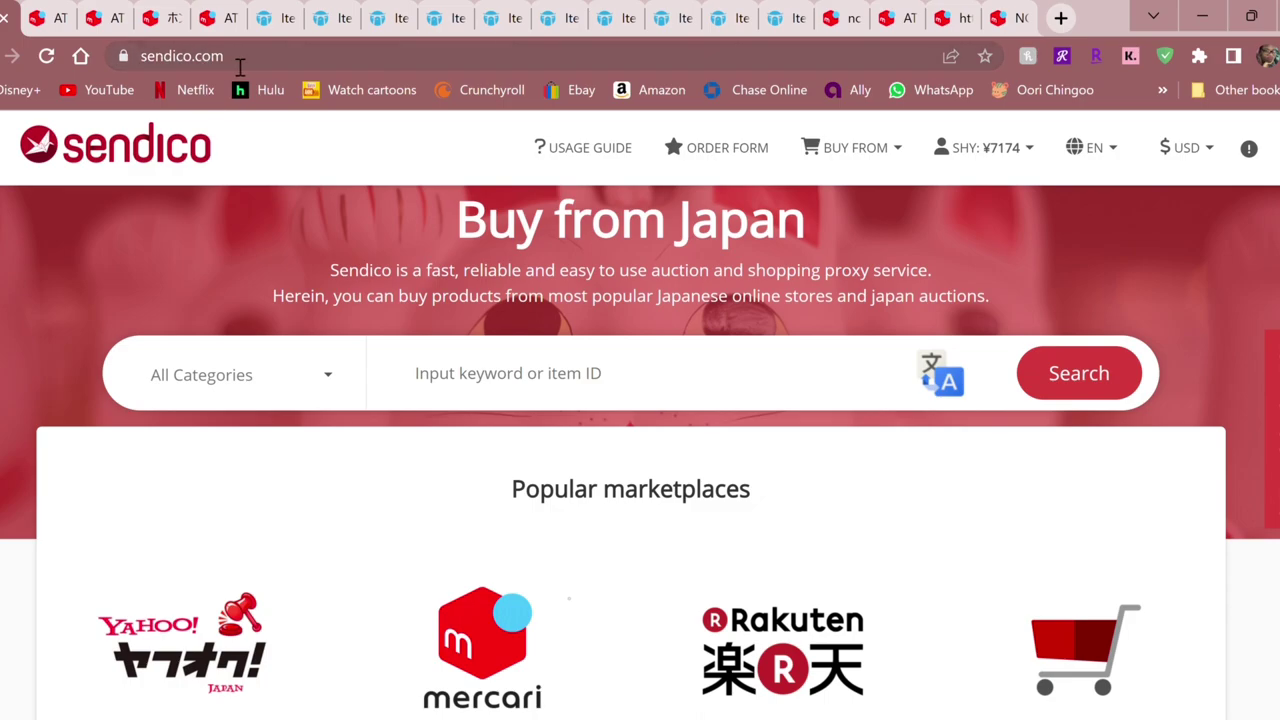
Step: Look through the Sendico home page, including the marketplaces, trending categories, four-step buying guide and client reviews
scroll(476, 319, "down", 3)
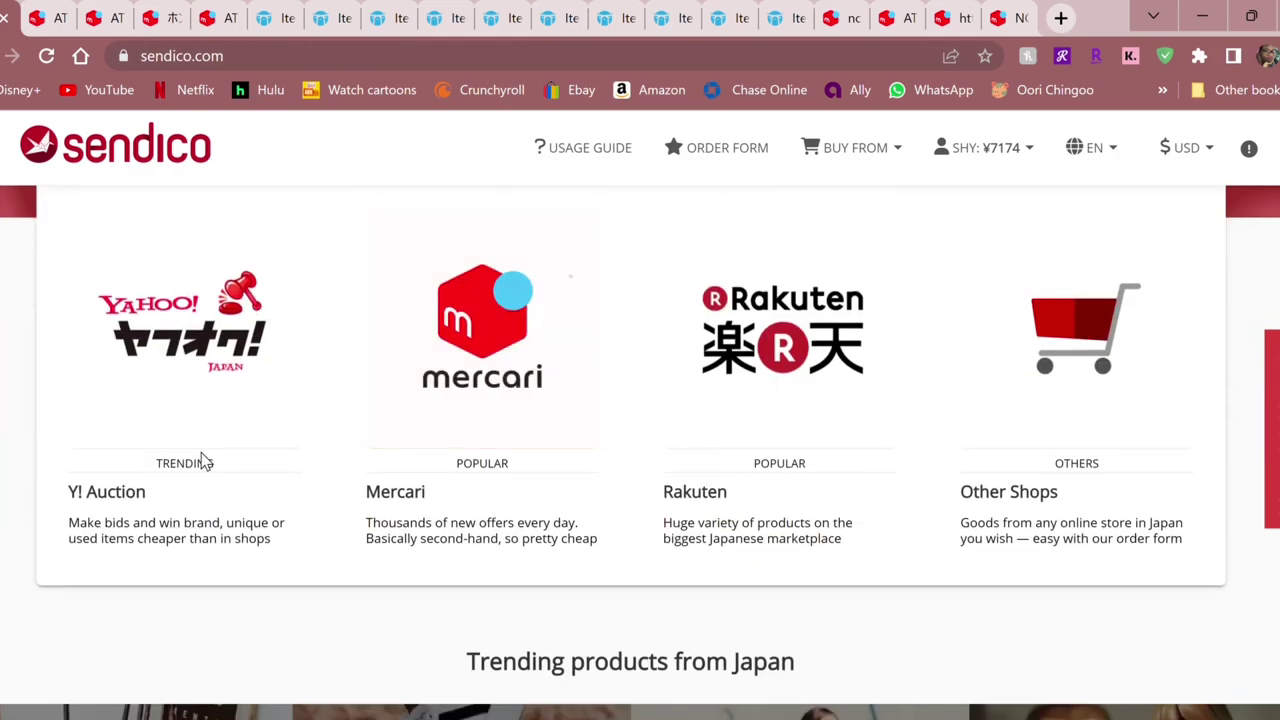
scroll(670, 417, "down", 3)
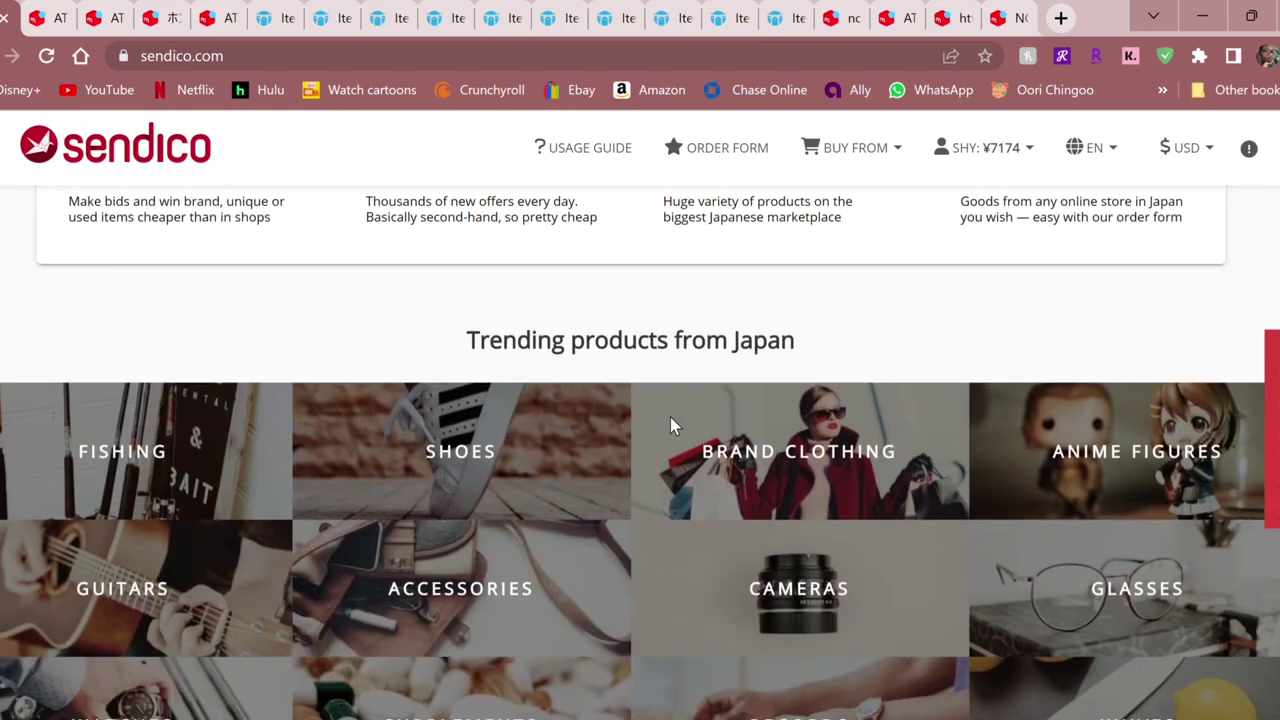
scroll(670, 417, "down", 10)
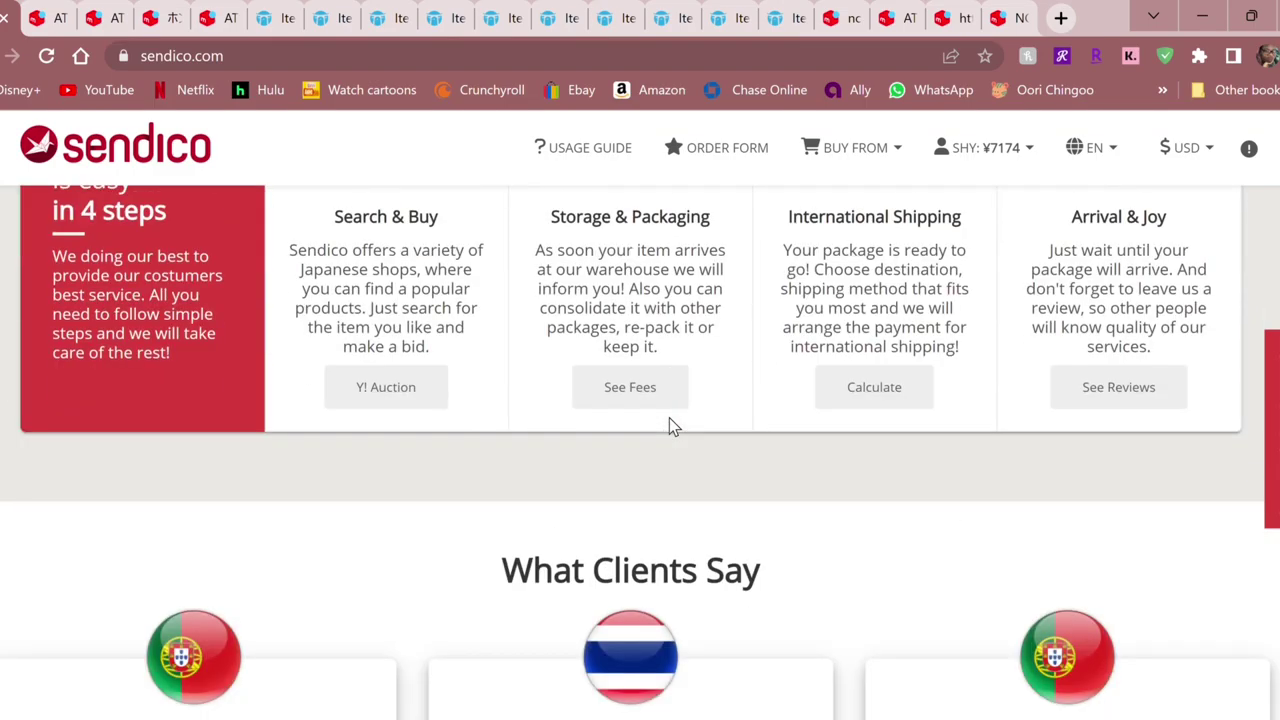
scroll(666, 422, "down", 4)
scroll(660, 428, "up", 6)
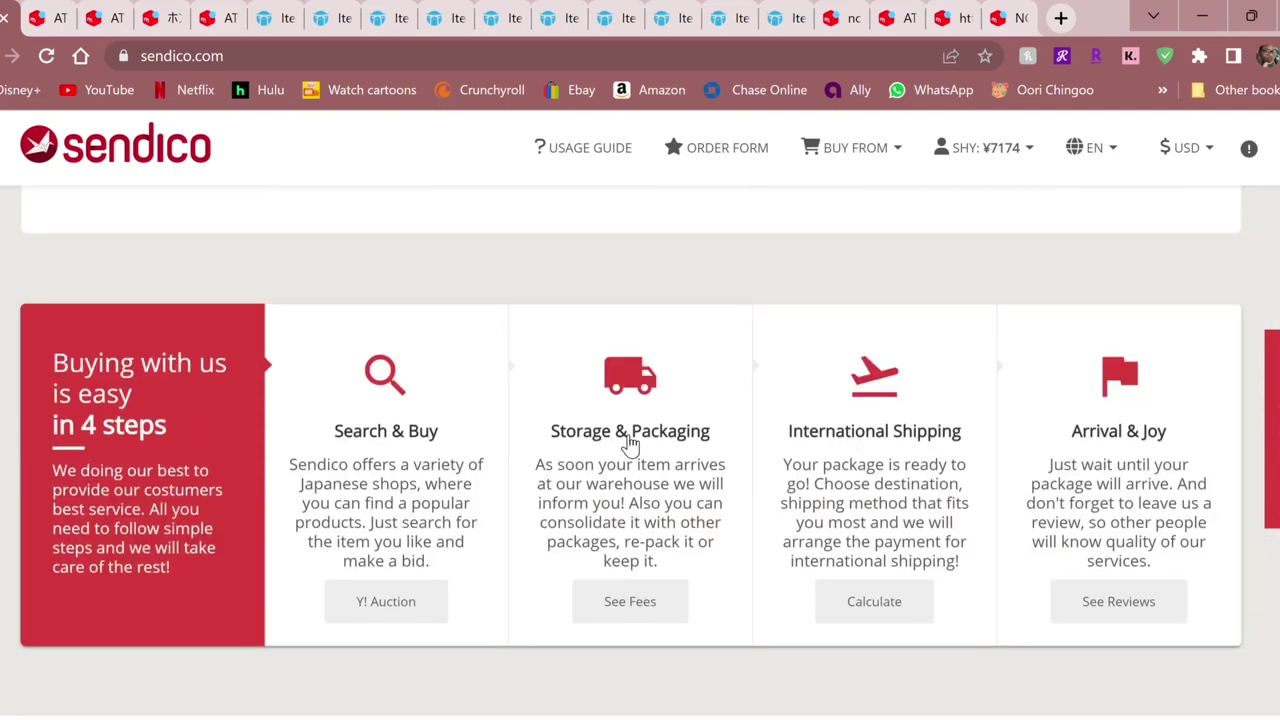
scroll(625, 445, "up", 5)
scroll(620, 445, "down", 8)
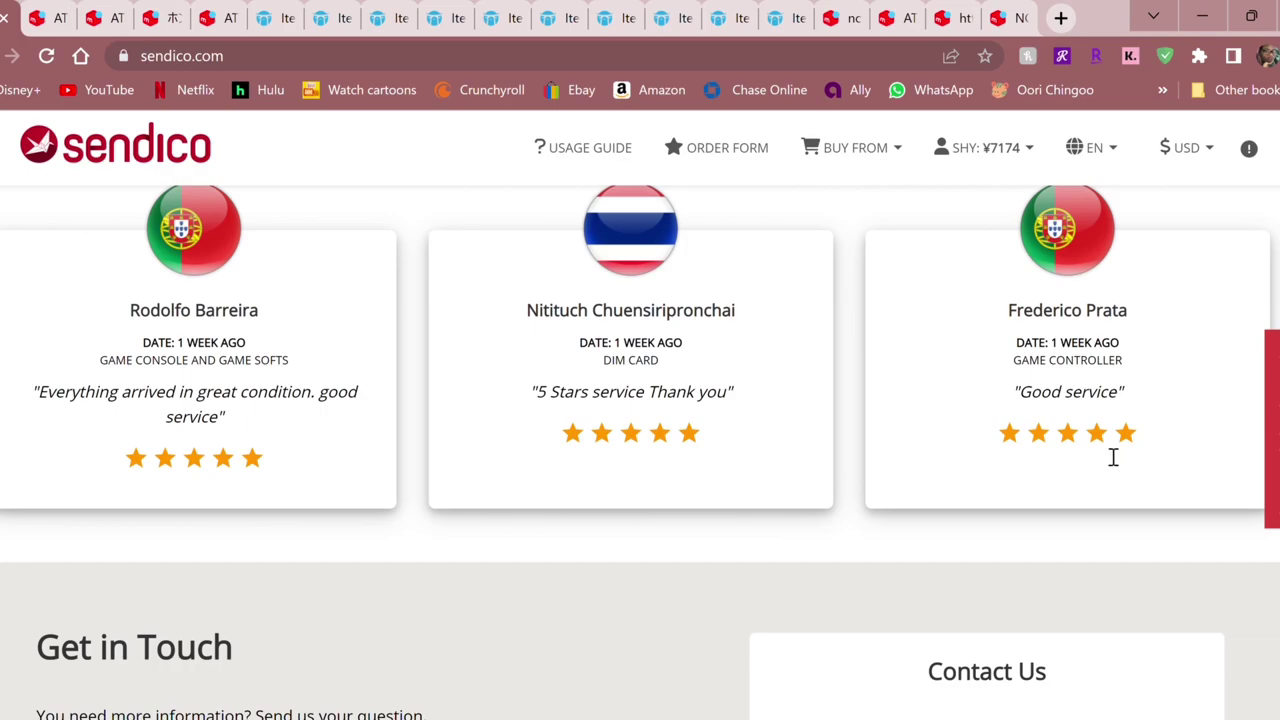
scroll(752, 538, "up", 3)
scroll(747, 528, "up", 10)
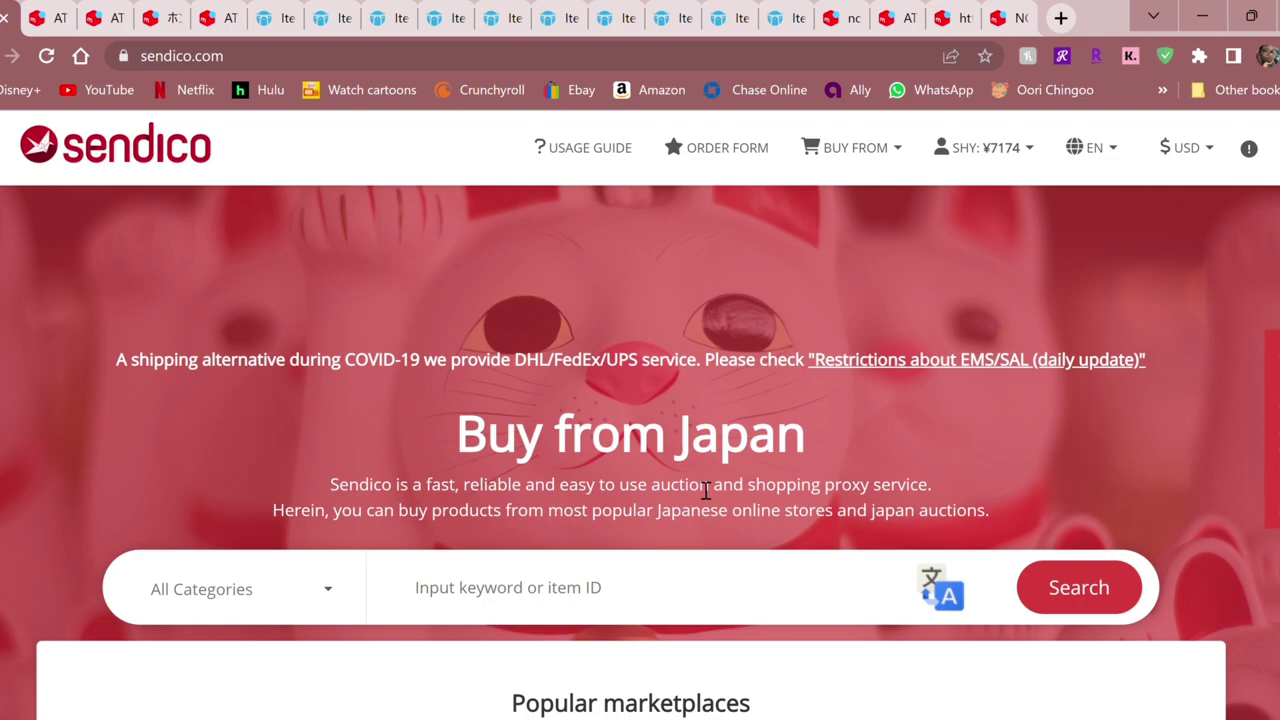
Step: Open the account's wallet and examine the transaction method of the earliest payment in the payment history
left_click(984, 152)
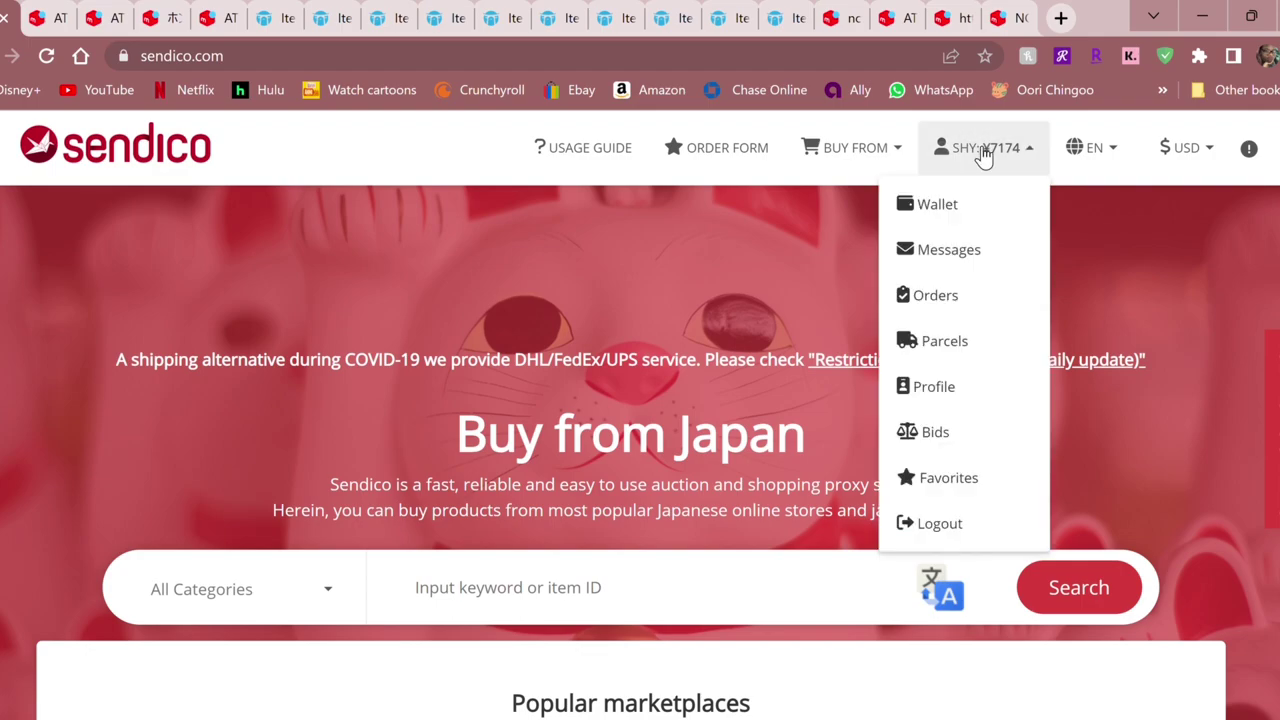
left_click(929, 214)
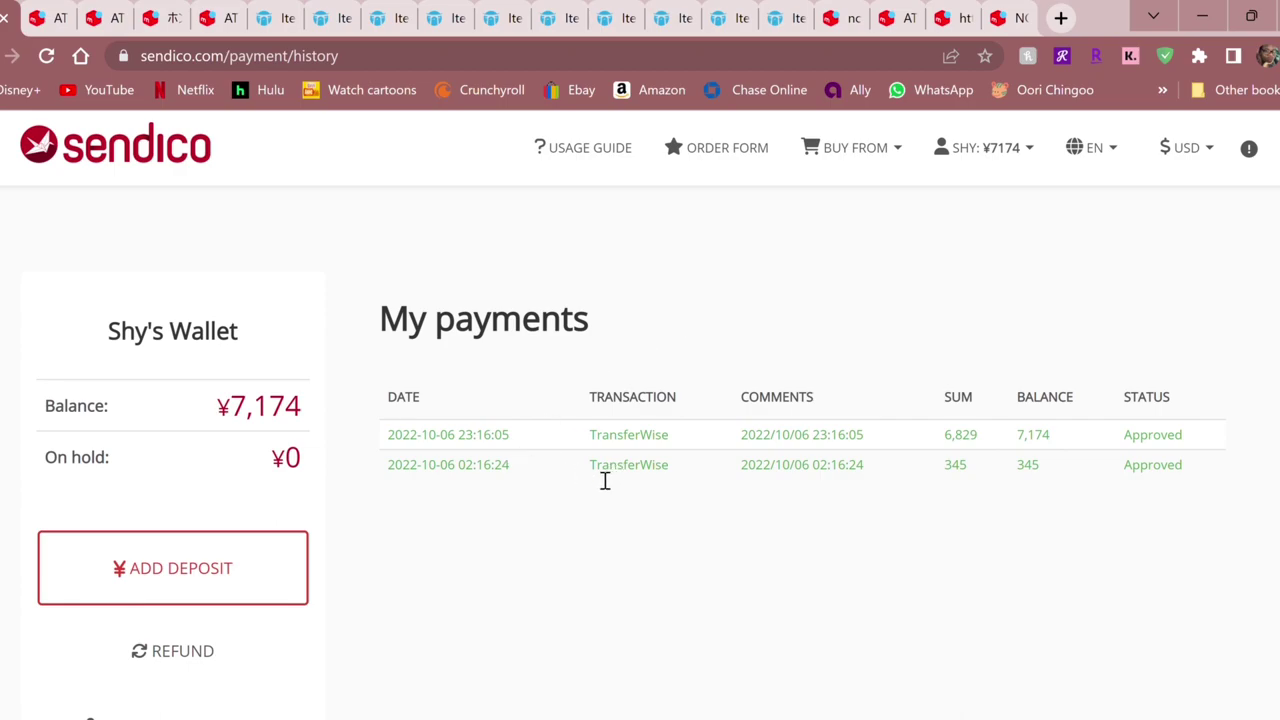
left_click_drag(585, 469, 673, 489)
left_click(669, 469)
left_click_drag(591, 472, 676, 474)
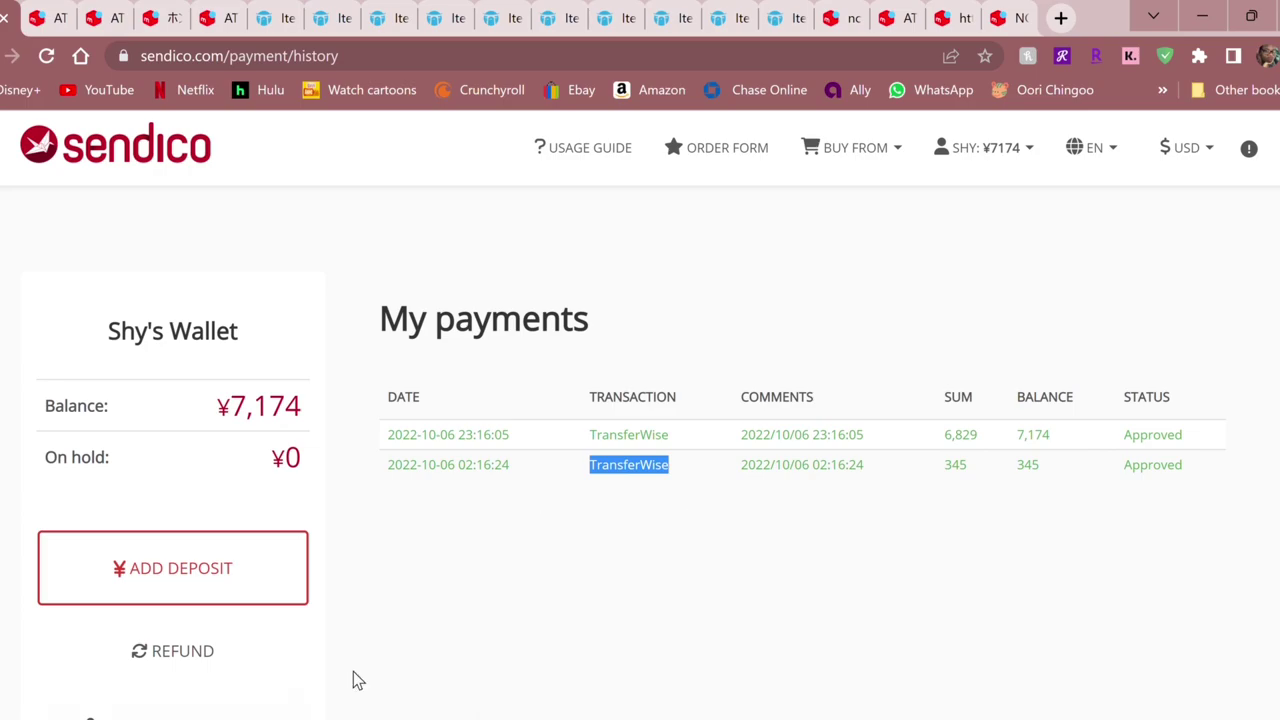
left_click(634, 545)
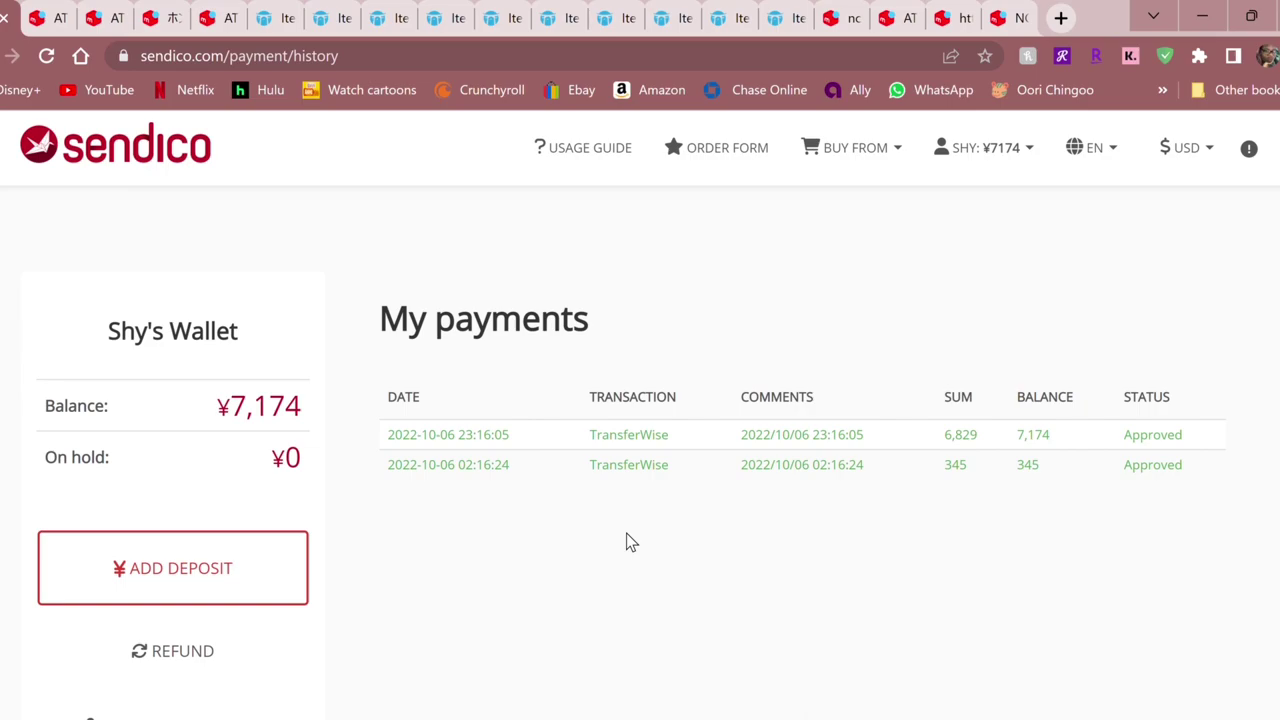
Step: Open the wallet's deposit page and check the fee for a PayPal payment
scroll(590, 530, "down", 3)
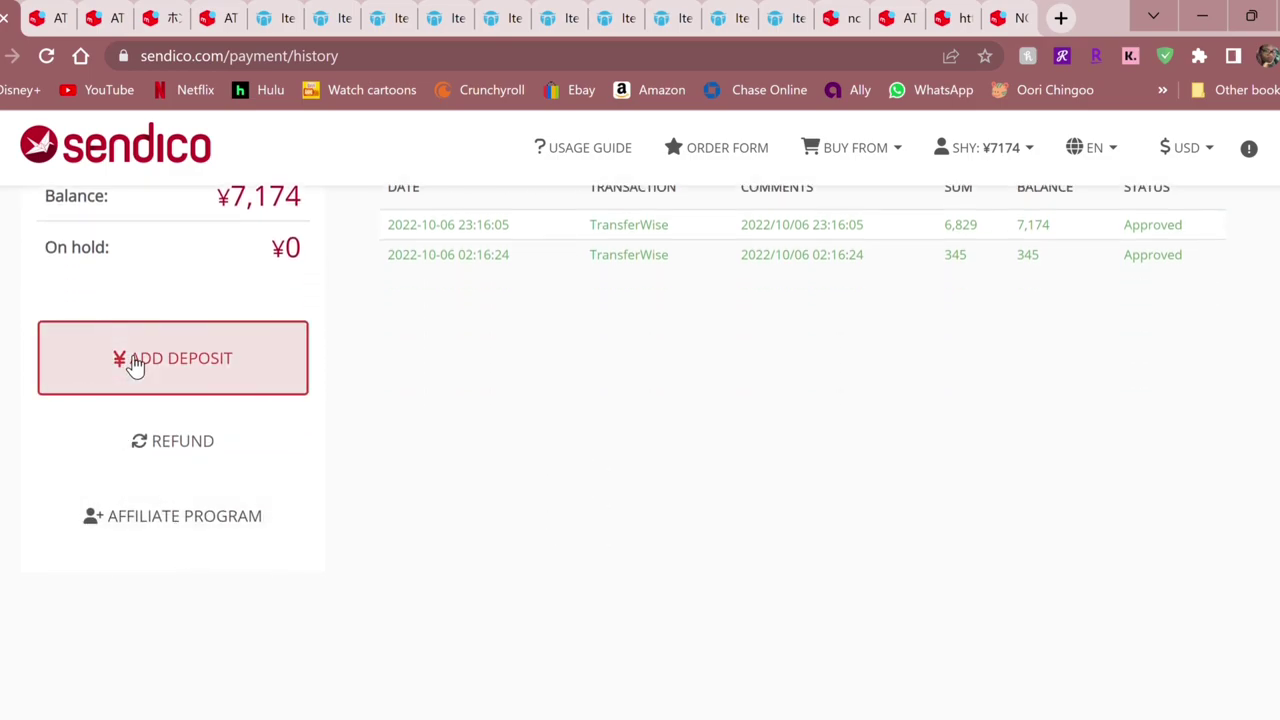
left_click(300, 392)
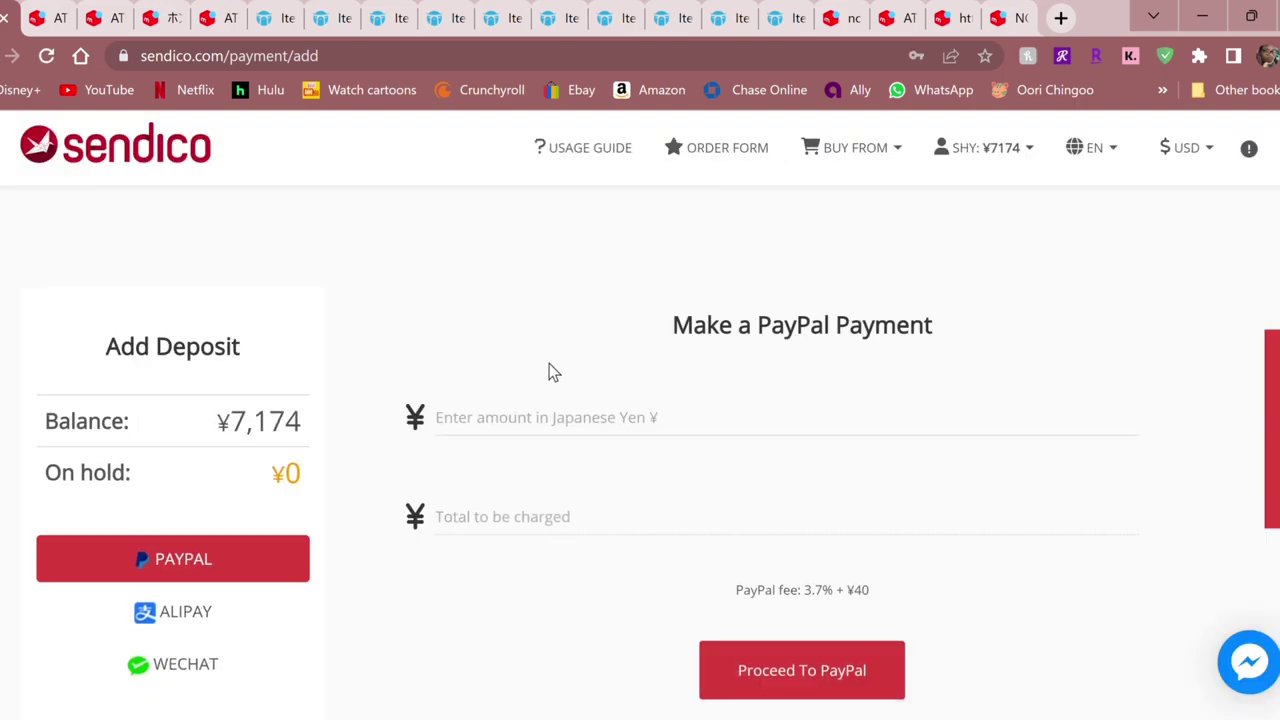
scroll(549, 372, "down", 1)
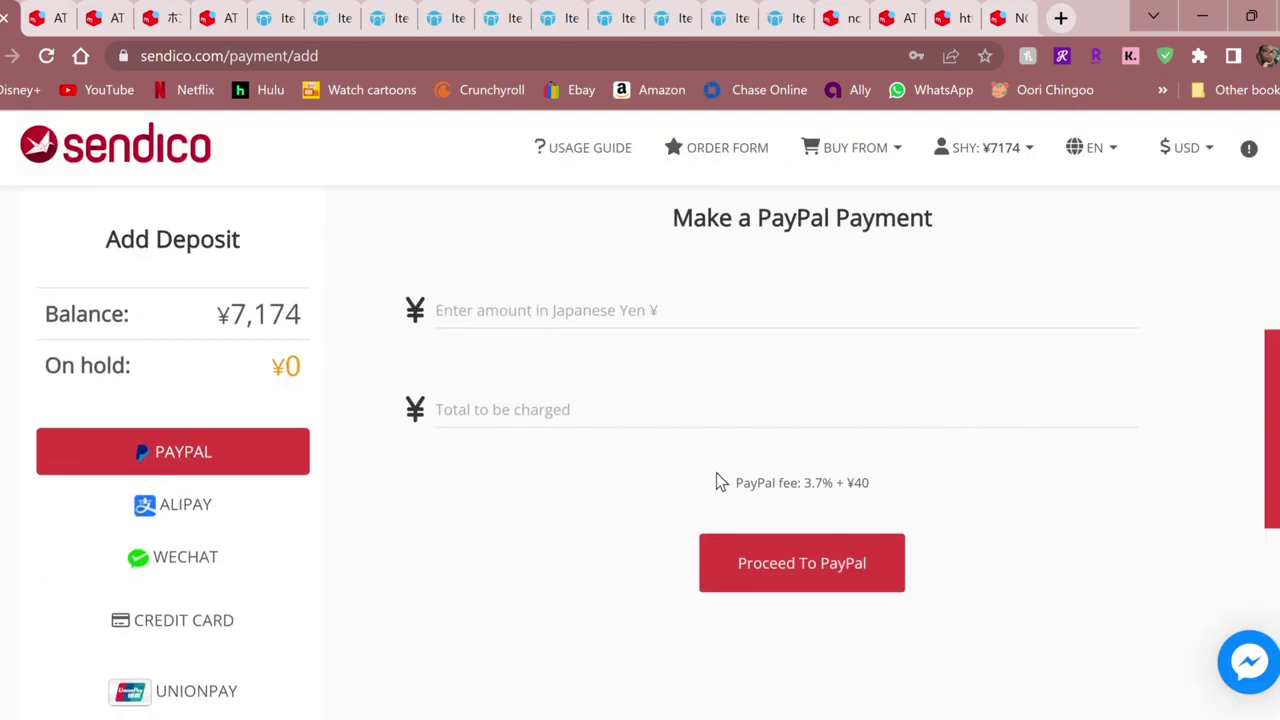
left_click_drag(748, 490, 880, 495)
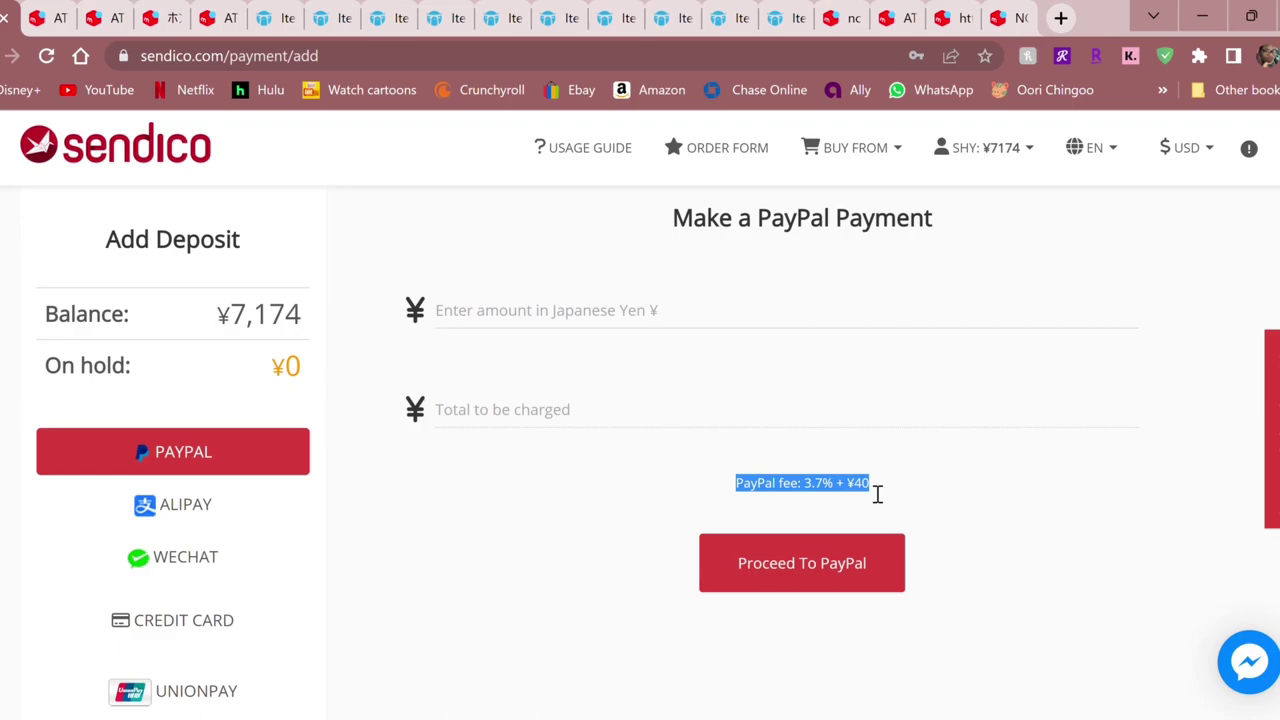
left_click(650, 427)
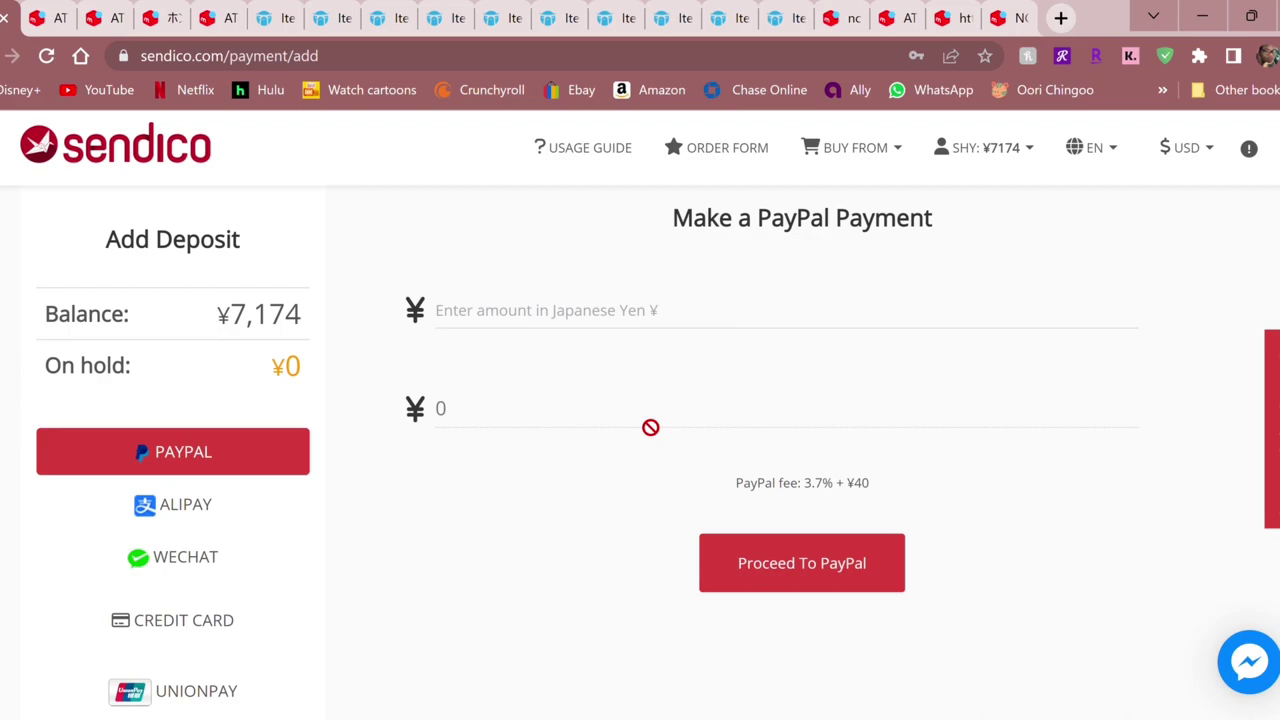
Step: Review the available deposit methods, choose Wise, and read its transfer instructions and deposit fee
scroll(650, 427, "down", 3)
scroll(208, 495, "up", 2)
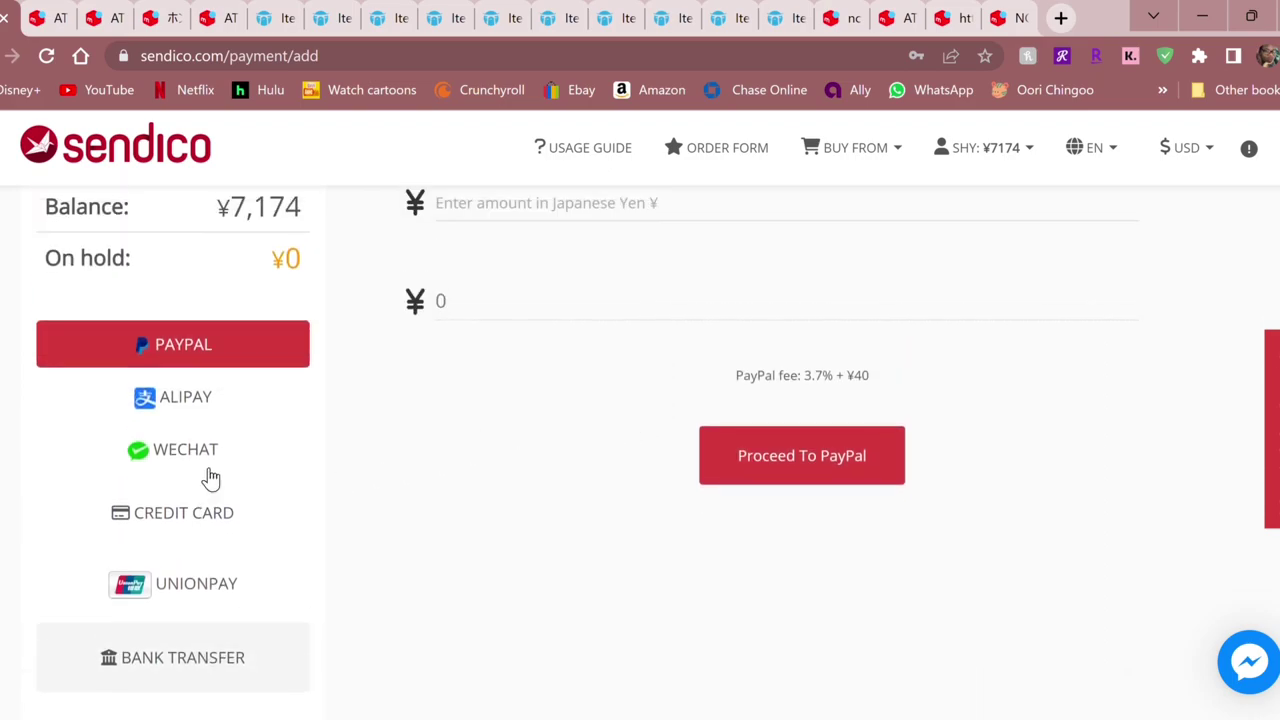
scroll(203, 485, "down", 1)
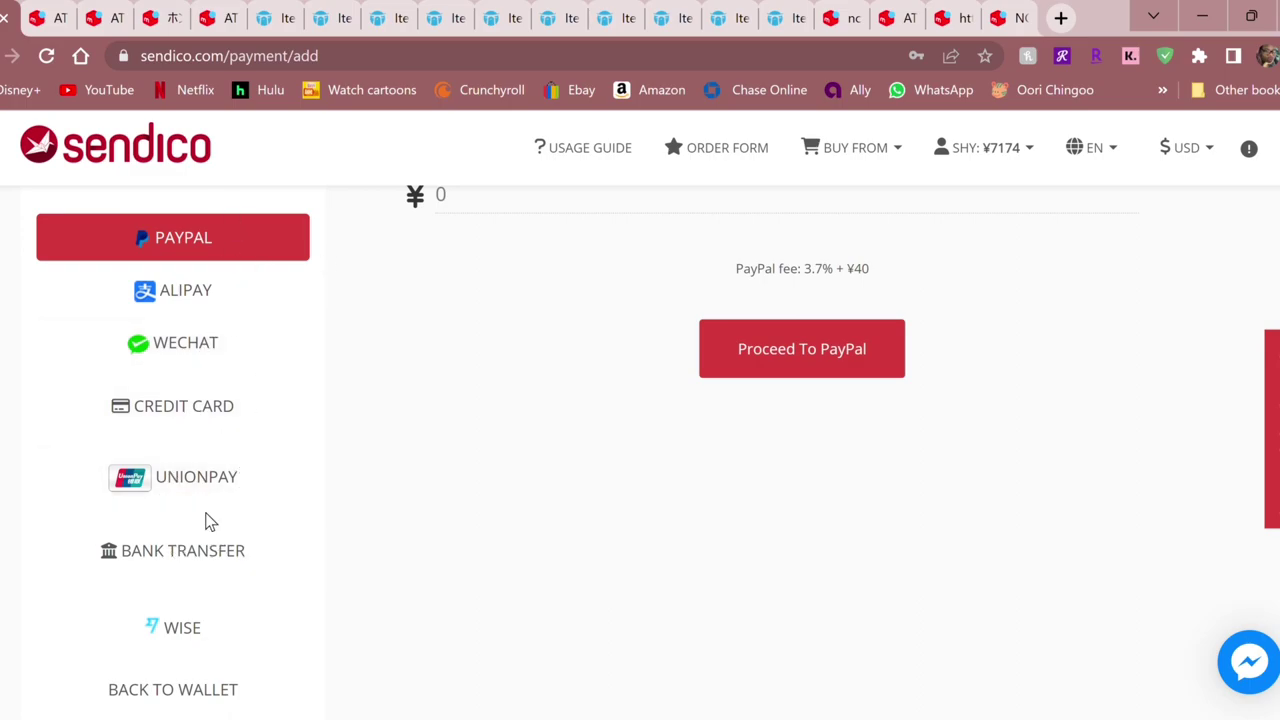
left_click(196, 636)
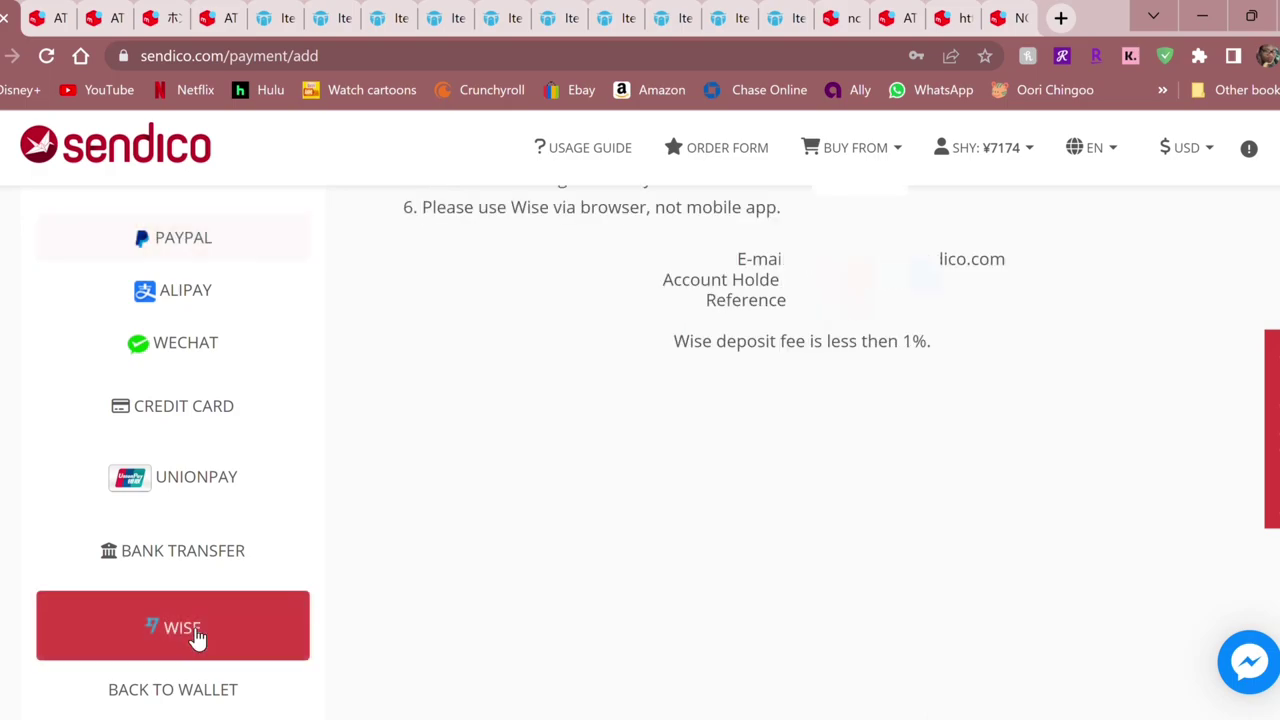
scroll(651, 586, "up", 5)
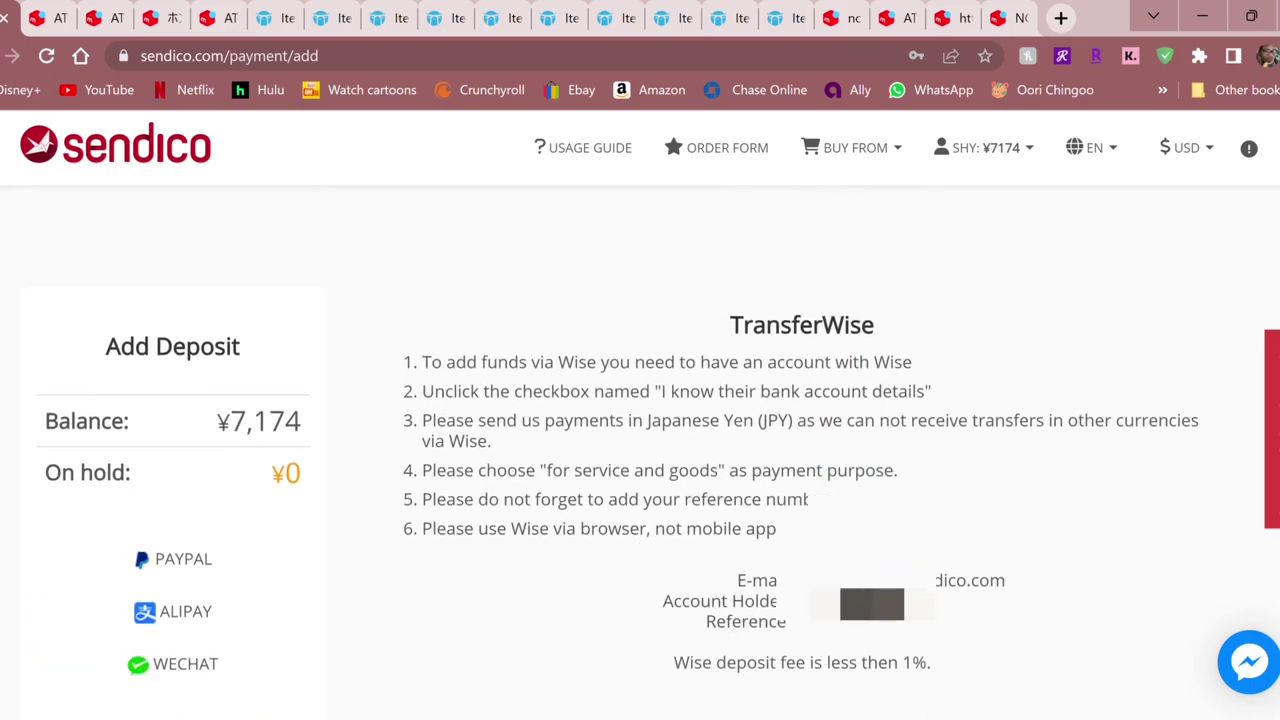
scroll(714, 557, "down", 1)
left_click_drag(684, 562, 942, 573)
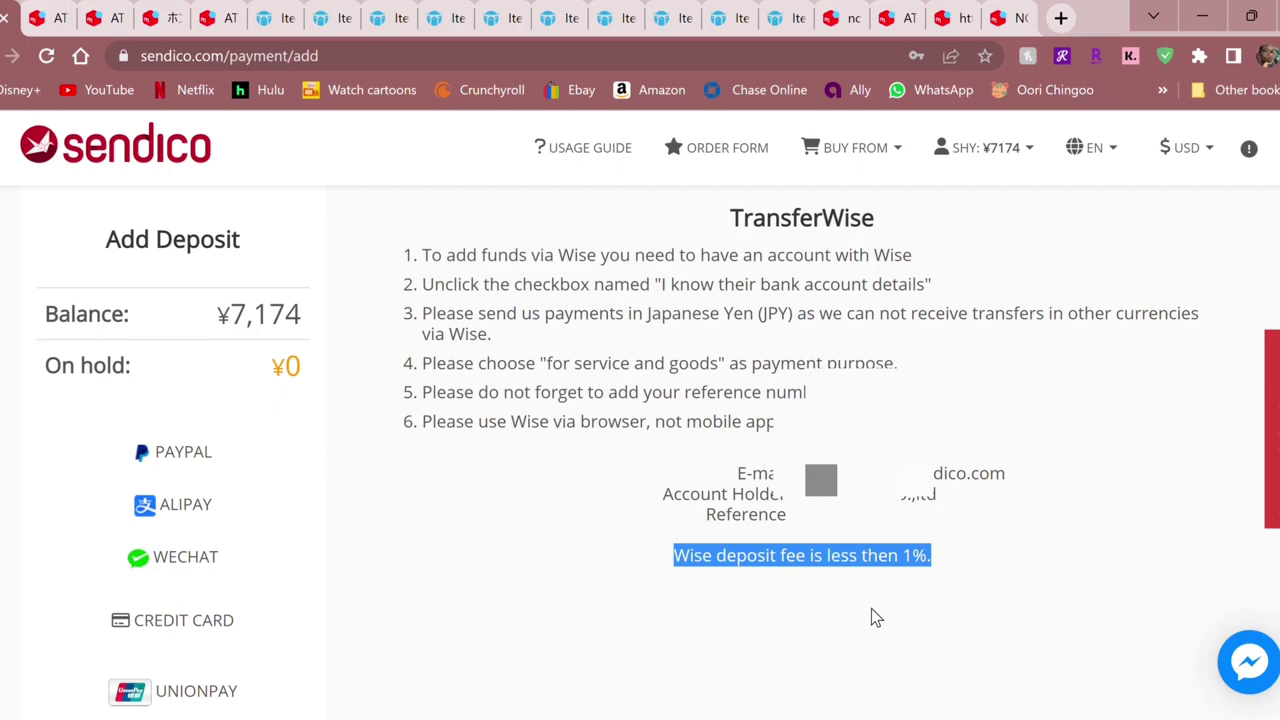
left_click(597, 568)
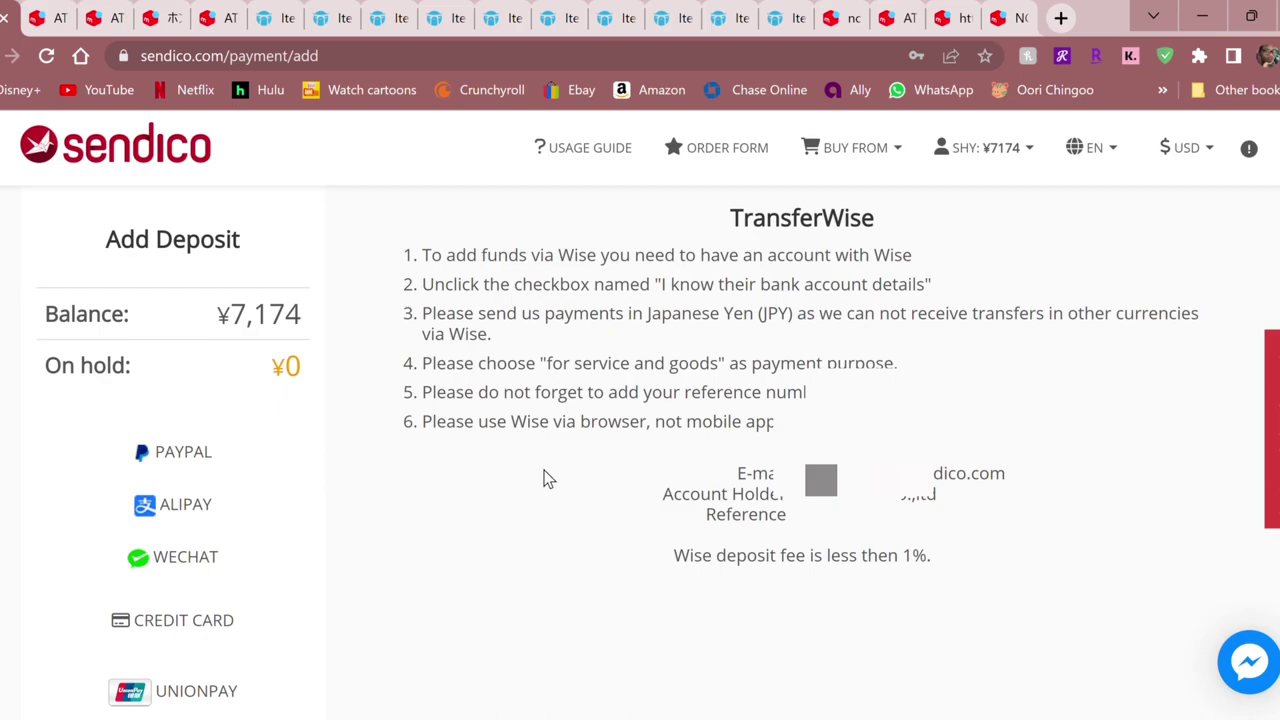
scroll(550, 485, "down", 1)
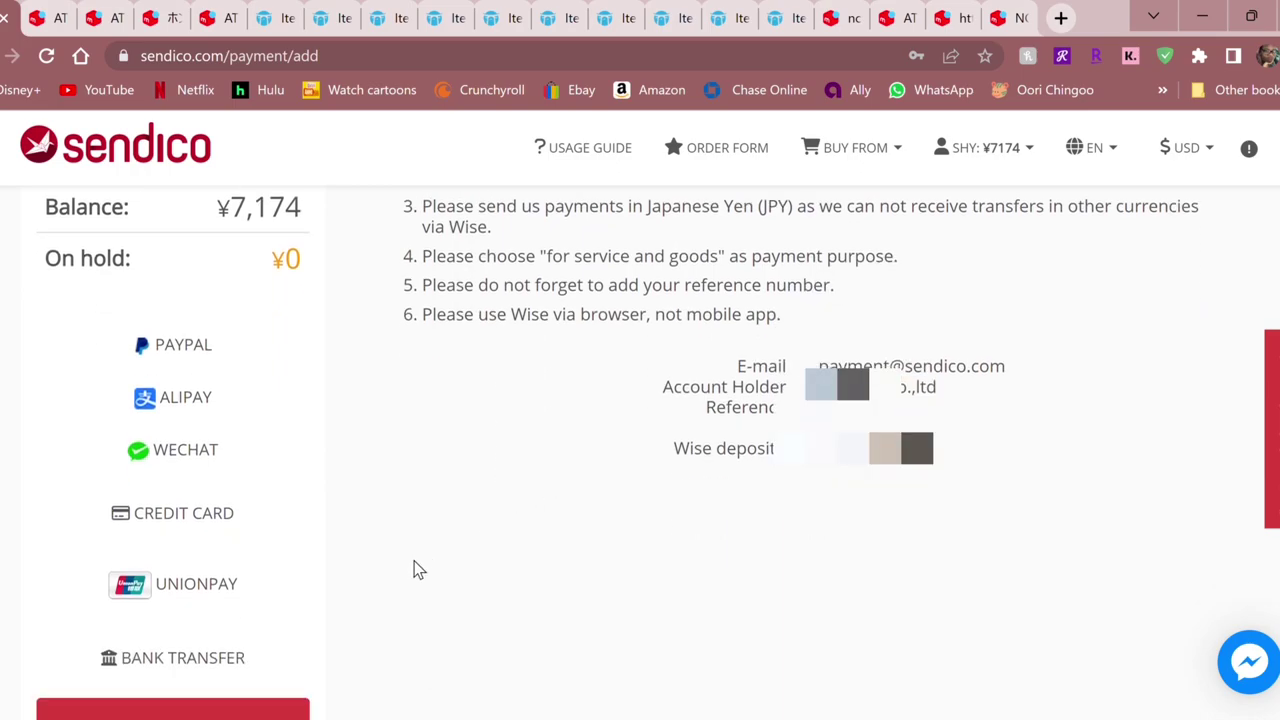
scroll(330, 557, "up", 2)
scroll(330, 557, "down", 5)
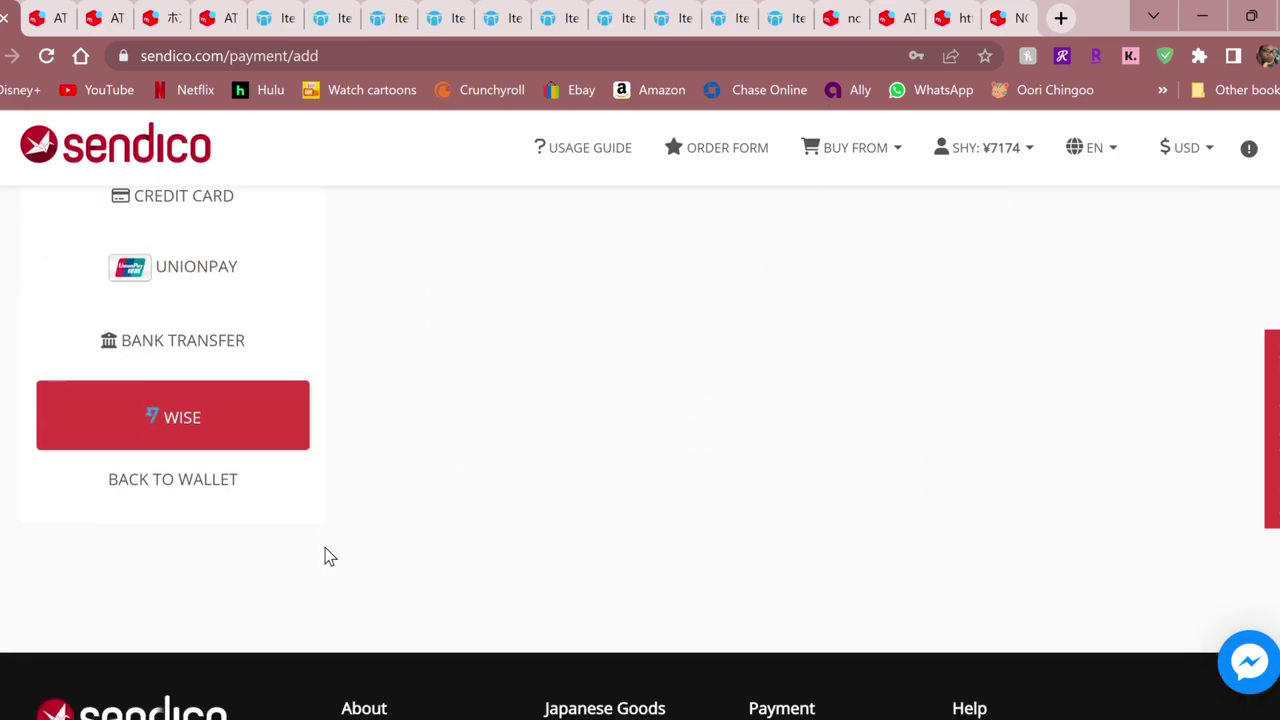
Step: Return to the wallet and compare the dates and amounts of the two TransferWise payments
left_click(190, 482)
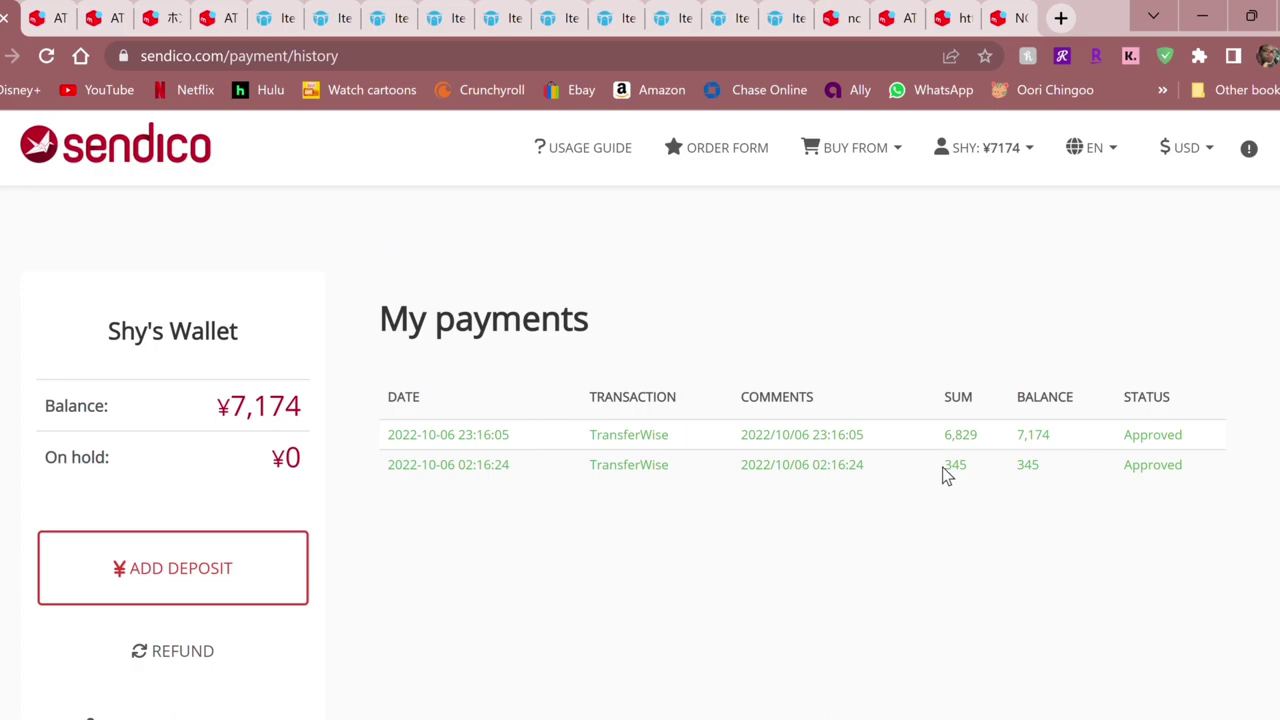
double_click(958, 477)
left_click_drag(386, 463, 523, 474)
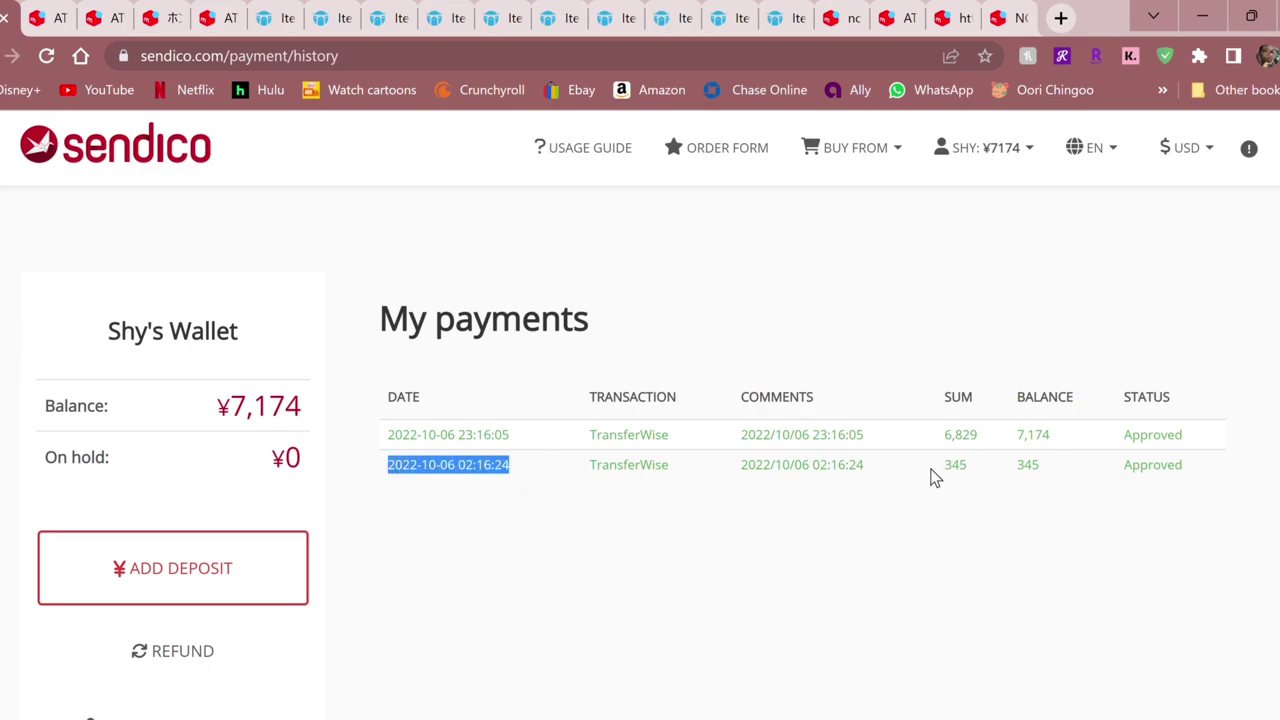
left_click_drag(931, 469, 977, 481)
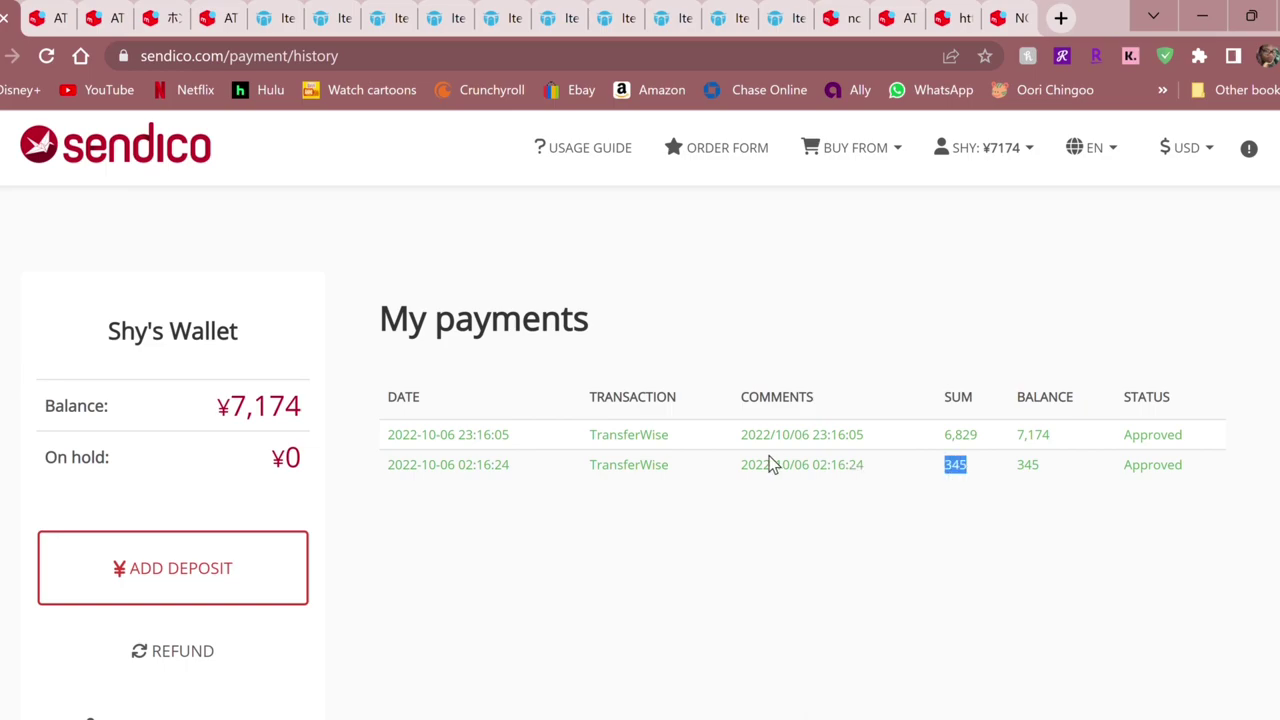
left_click_drag(405, 448, 560, 449)
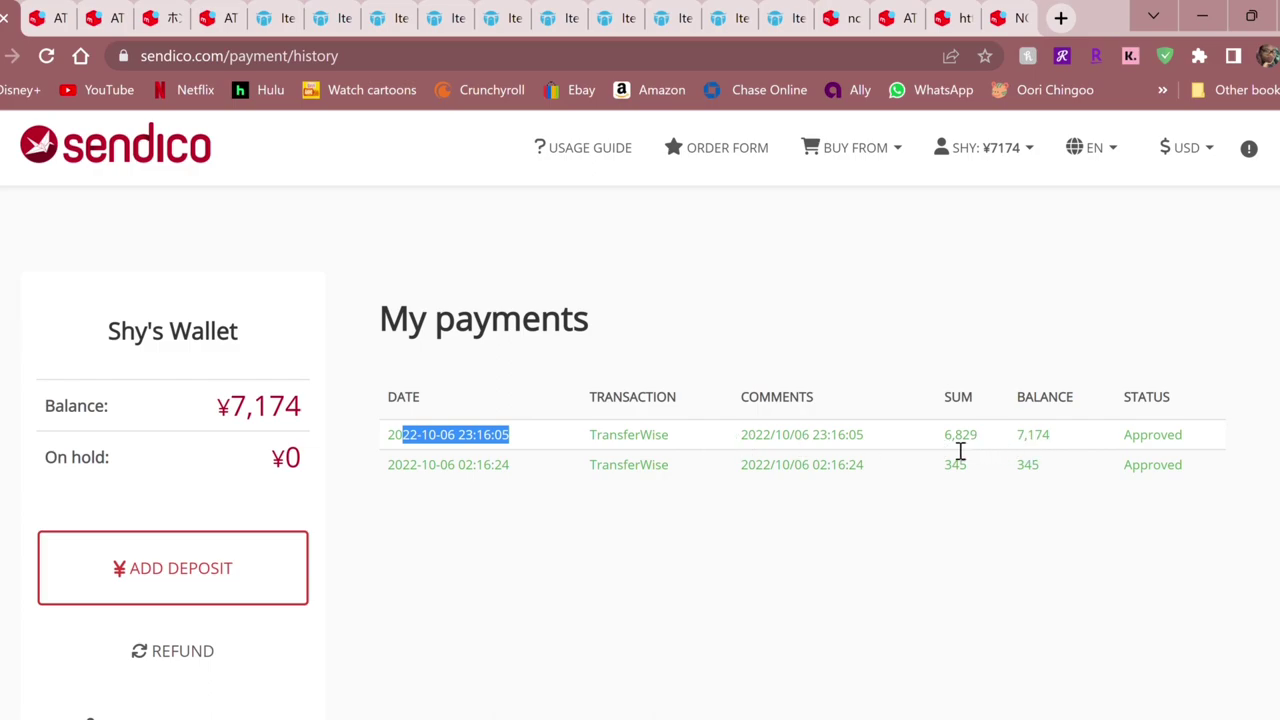
left_click_drag(939, 447, 1051, 436)
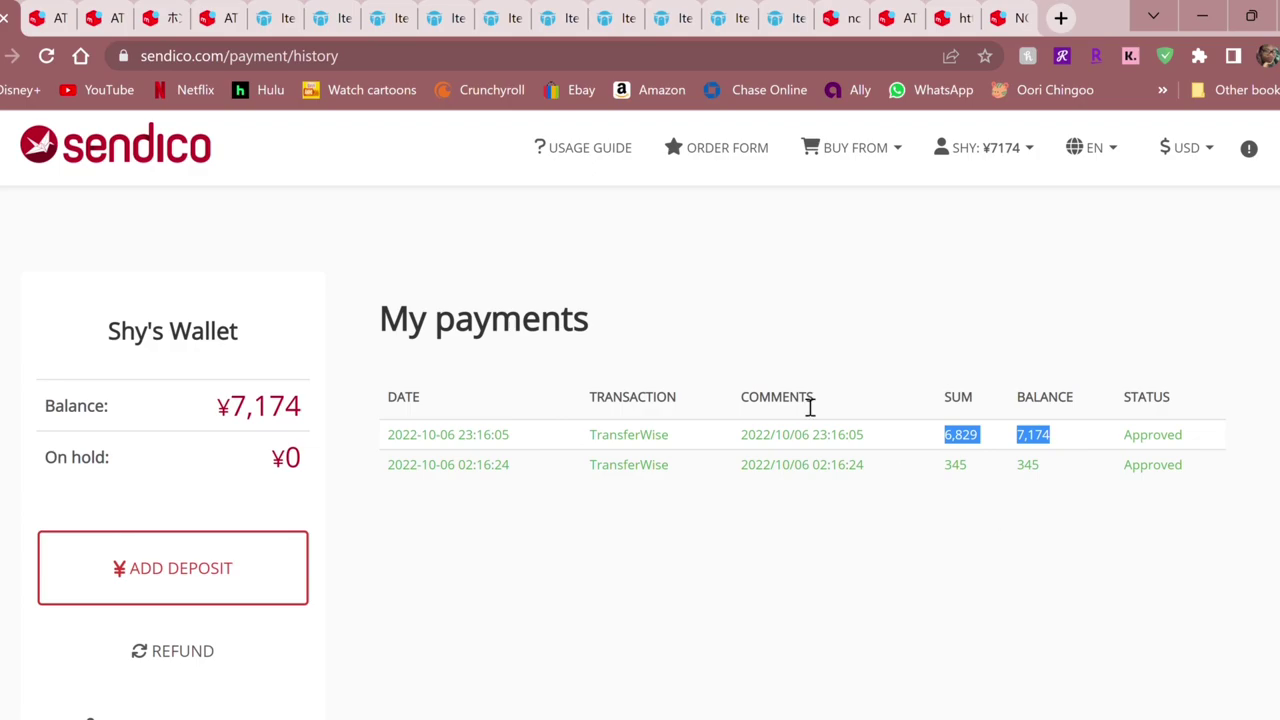
left_click(716, 525)
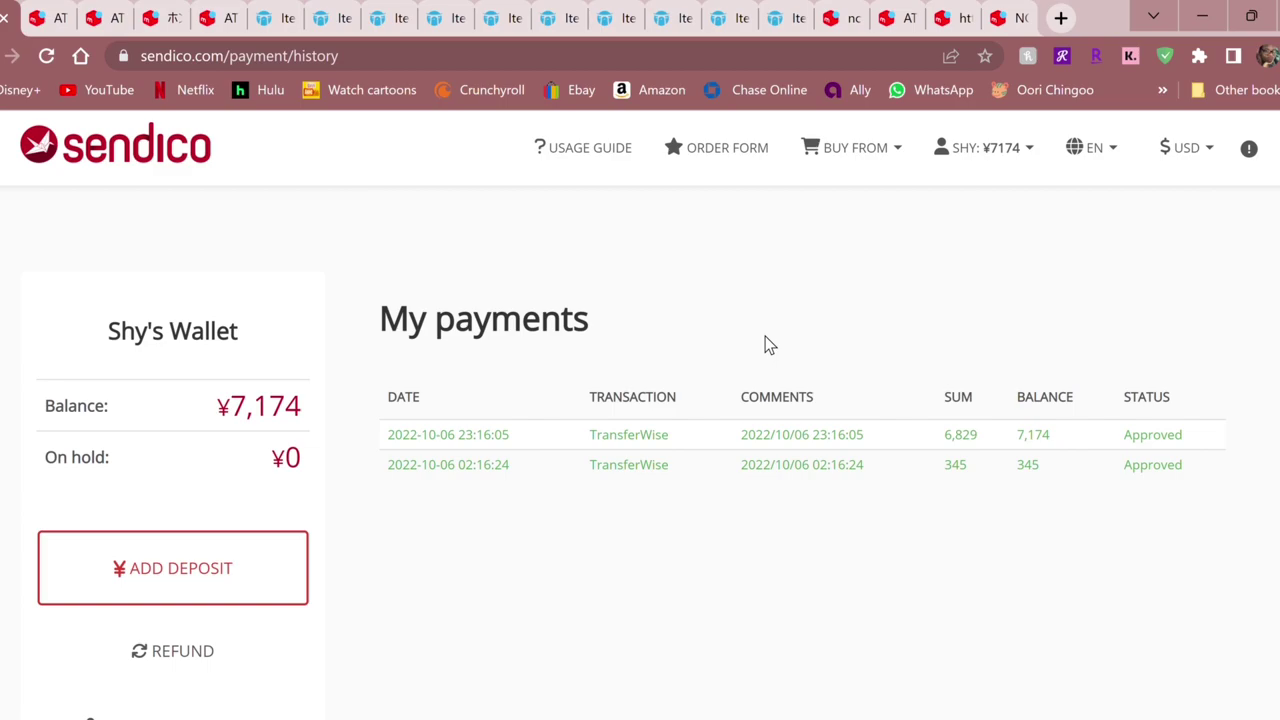
Step: Open the Mercari marketplace, search all categories for "Ateez", and browse the listings
left_click(852, 157)
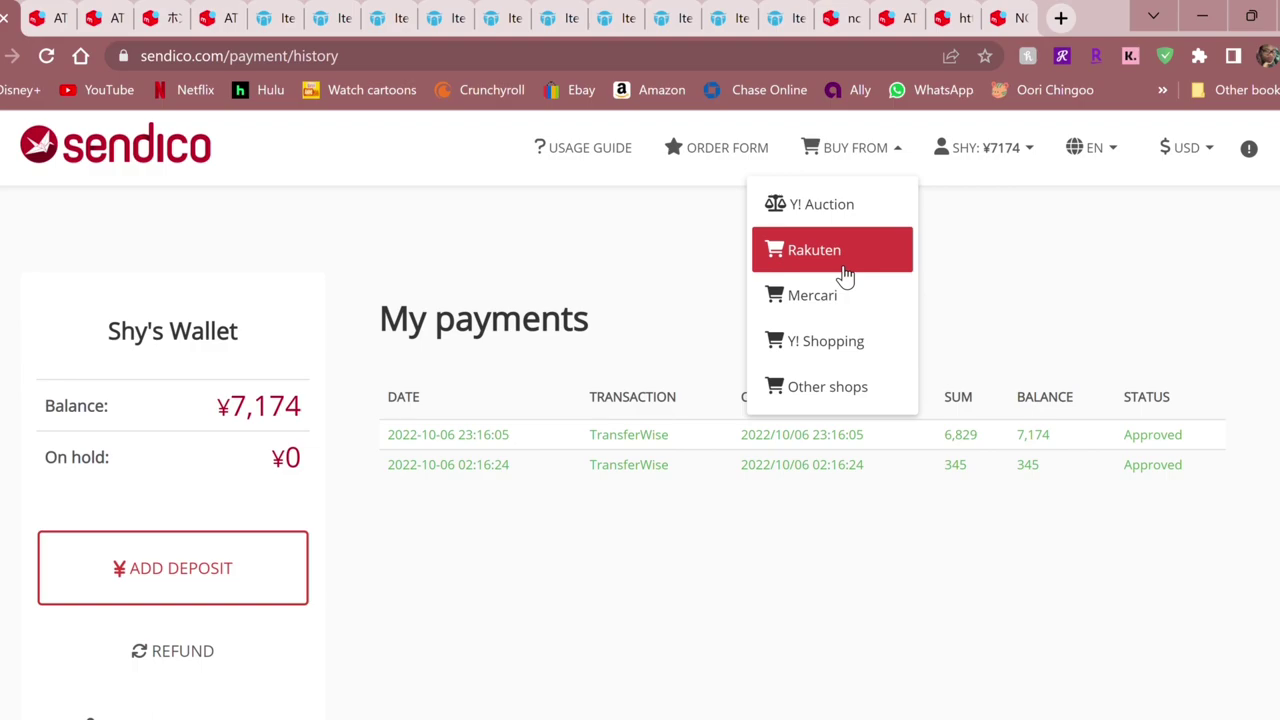
left_click(835, 312)
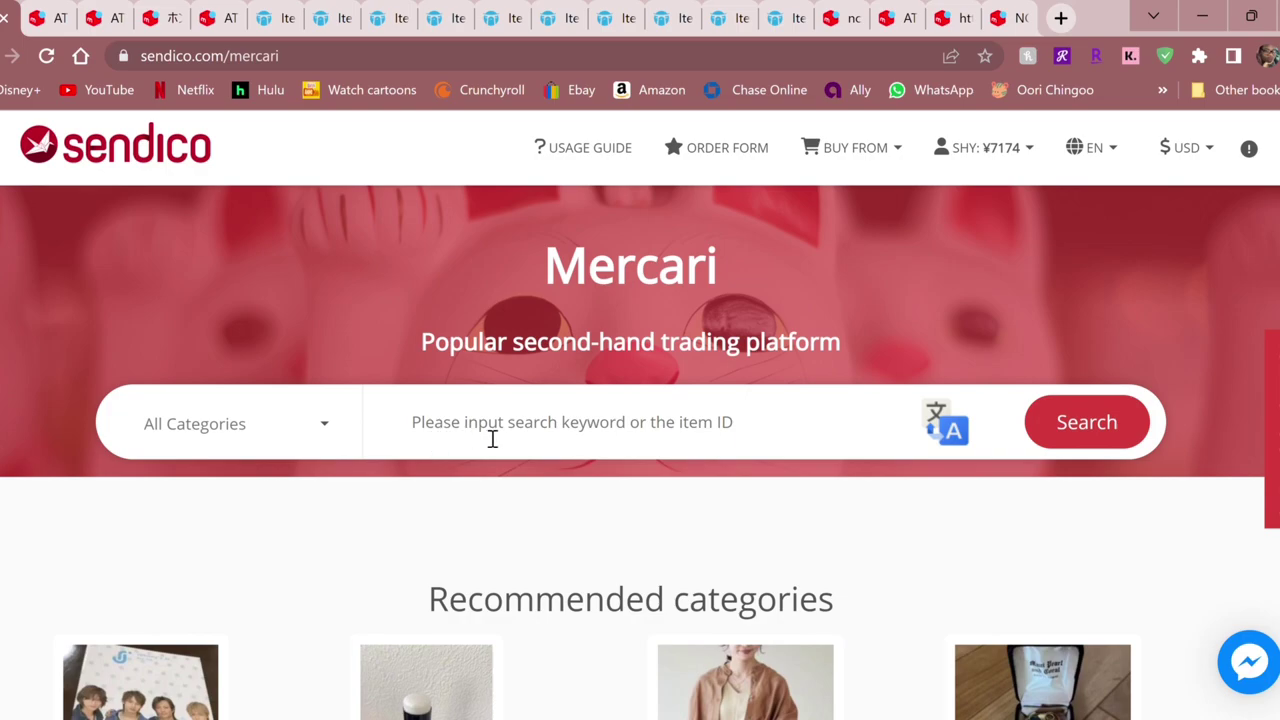
left_click(731, 443)
left_click(512, 490)
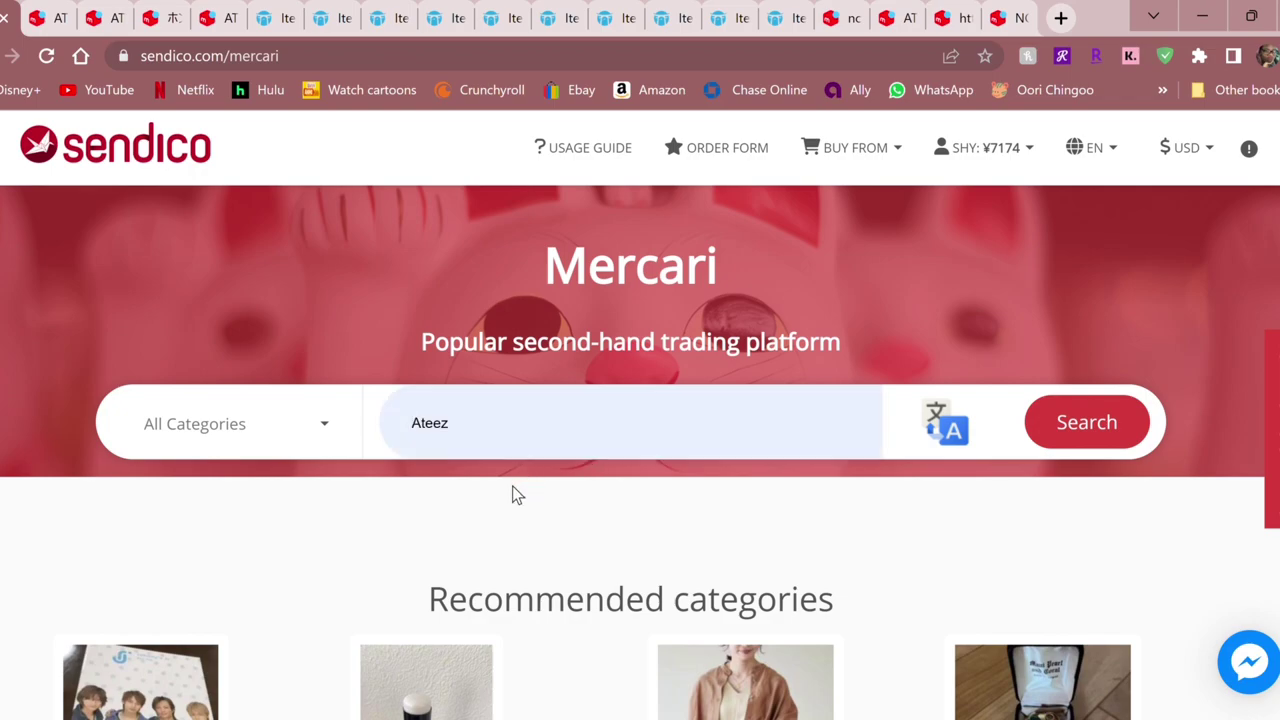
left_click(1104, 430)
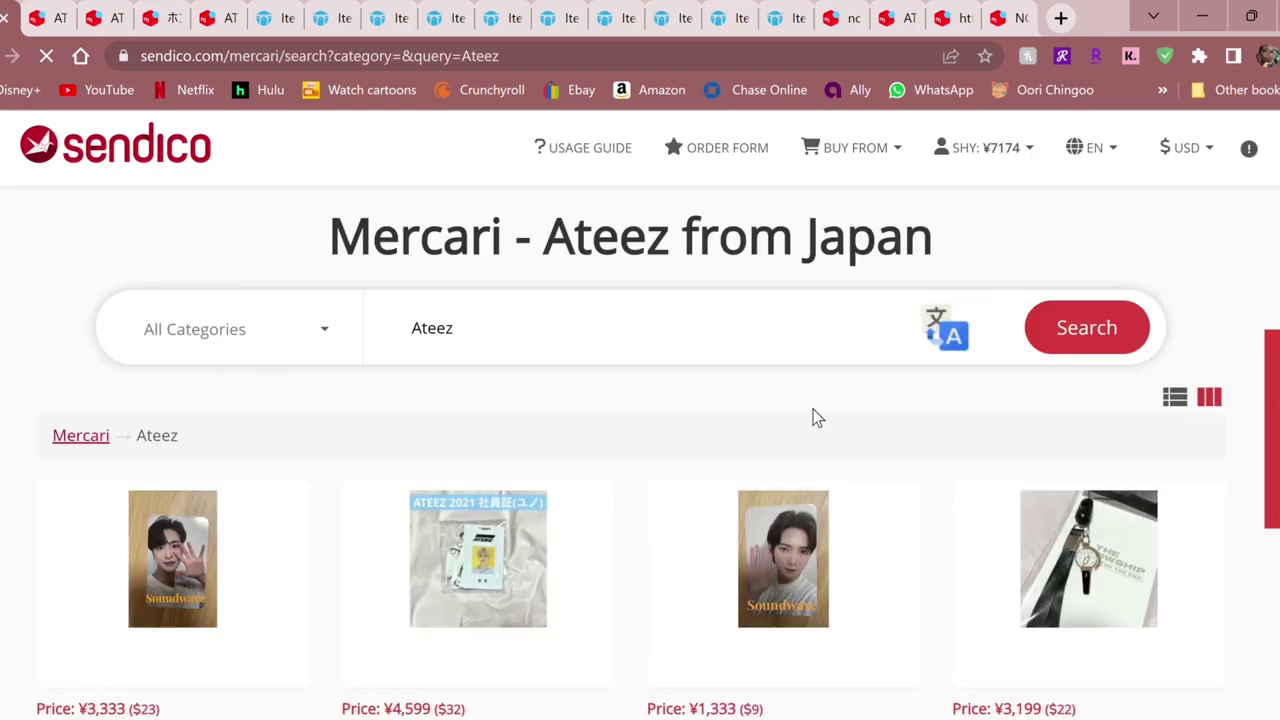
scroll(840, 420, "down", 2)
scroll(843, 422, "down", 8)
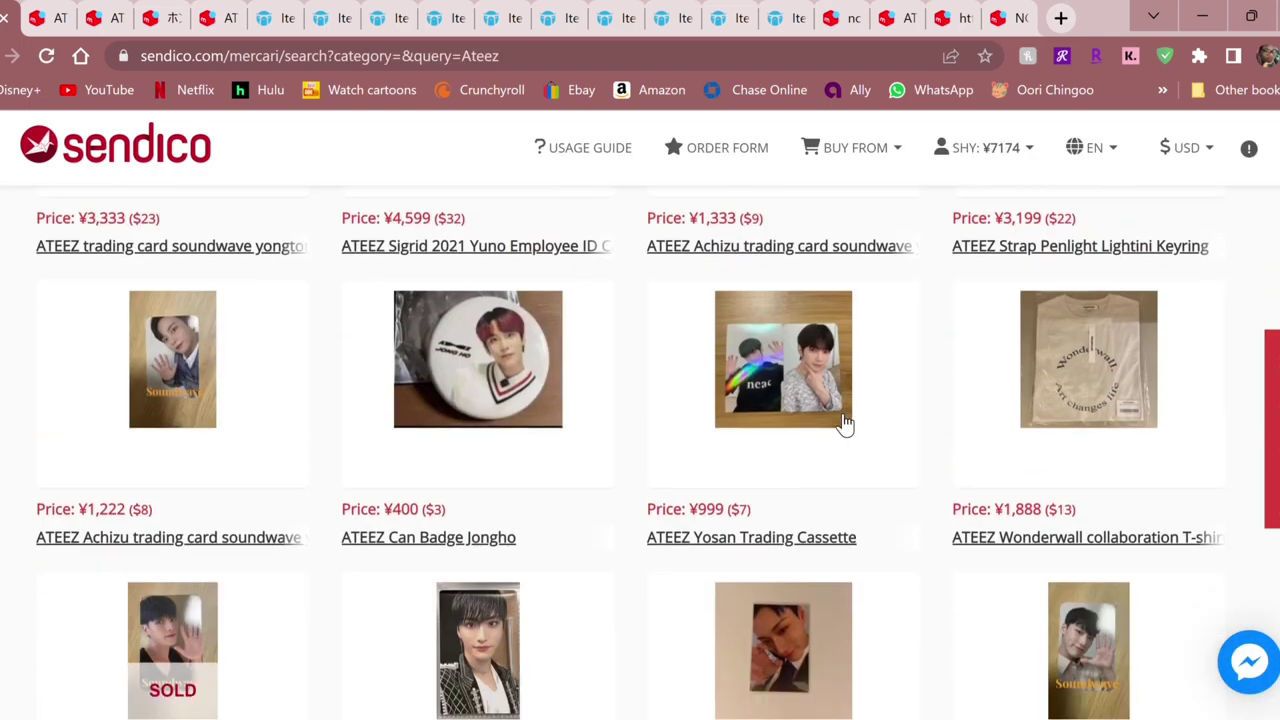
scroll(845, 424, "down", 9)
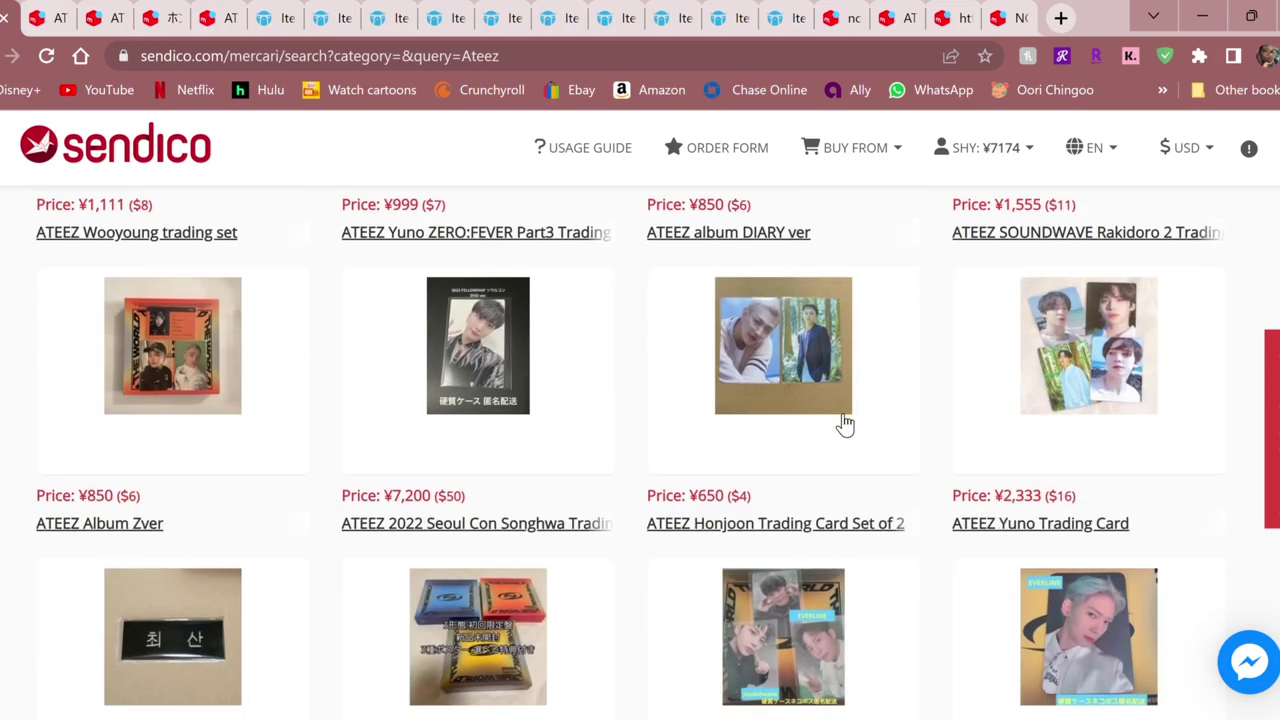
Step: Browse the Ateez search results down to the end of the page, examining the trading cards, albums and their prices
scroll(845, 424, "down", 6)
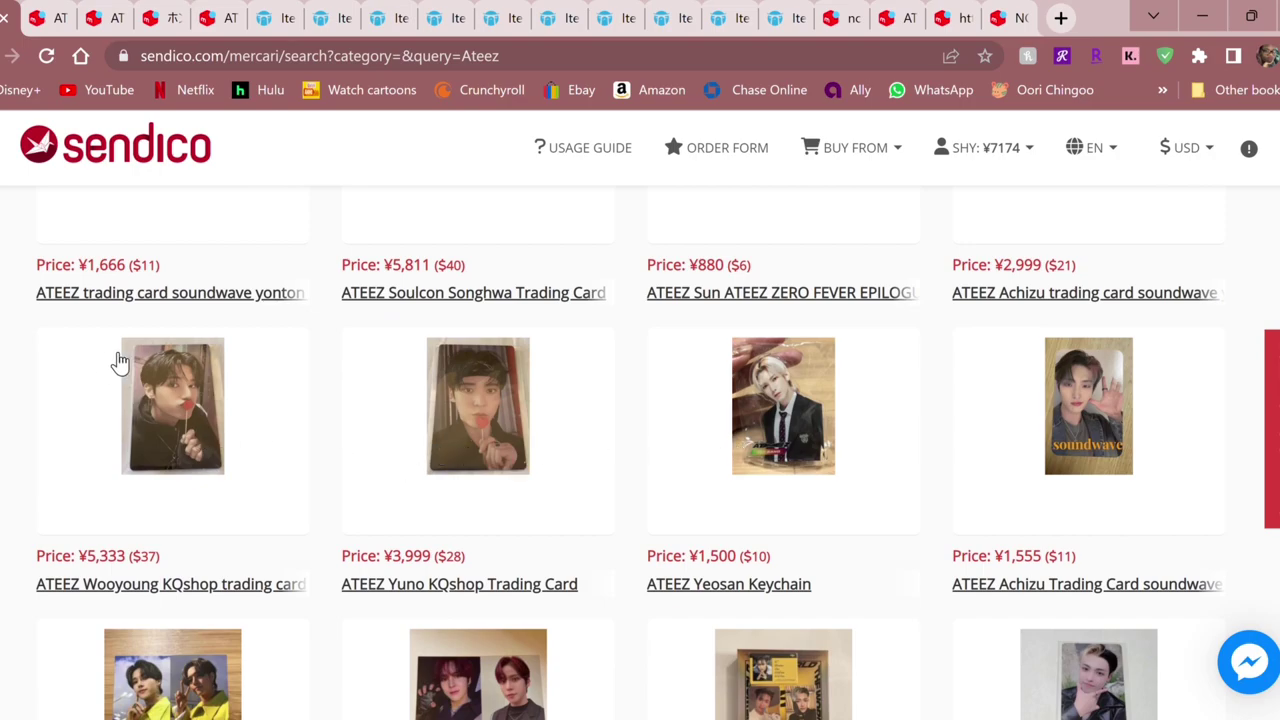
scroll(780, 465, "down", 3)
scroll(906, 440, "down", 10)
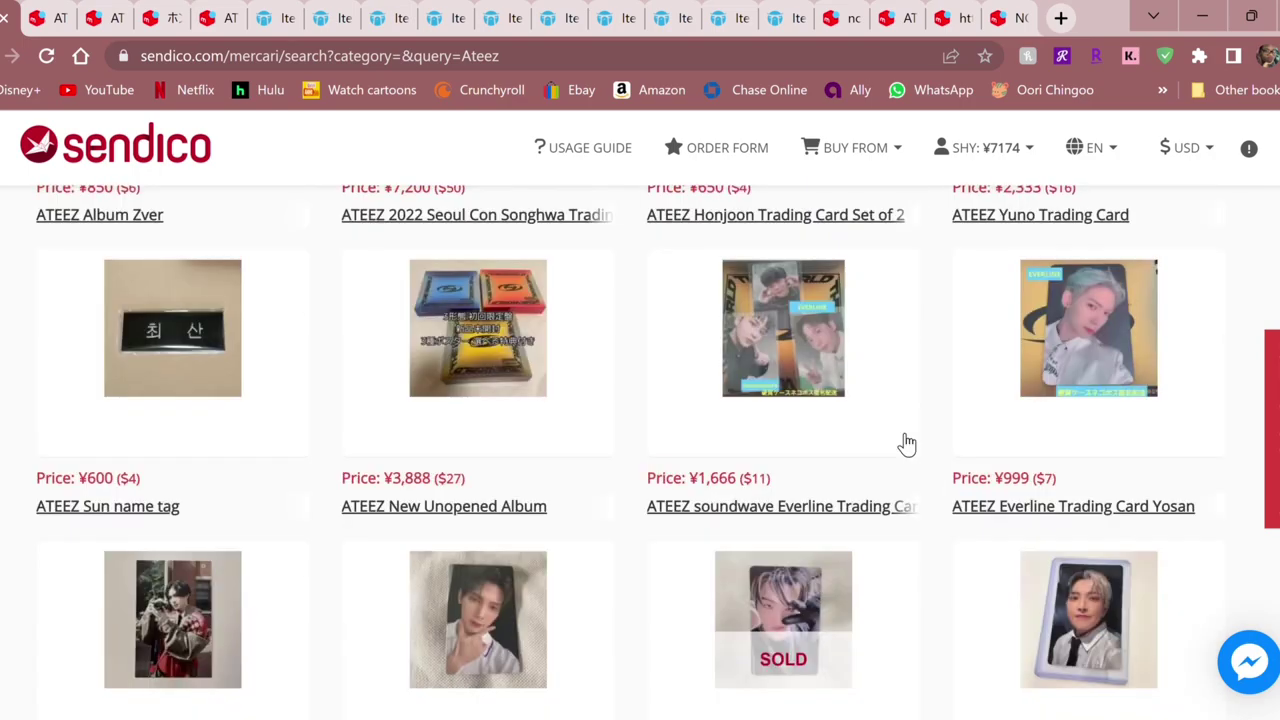
scroll(905, 442, "down", 15)
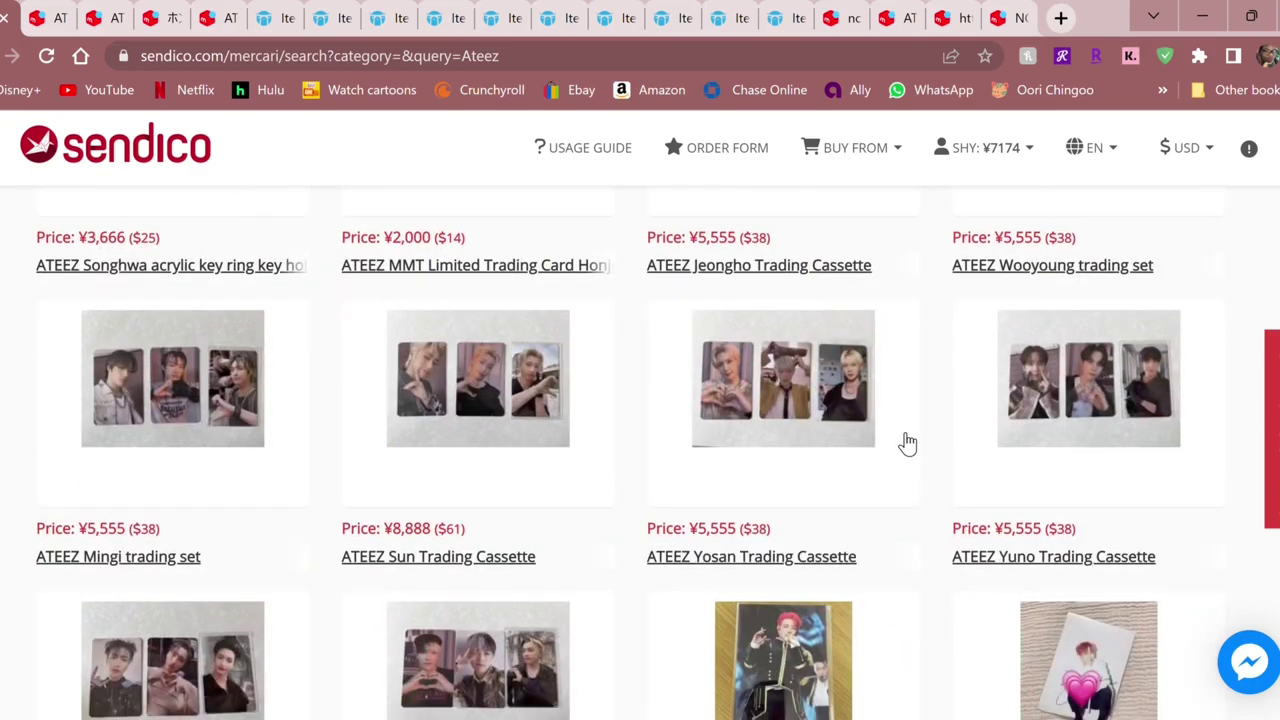
scroll(908, 441, "down", 15)
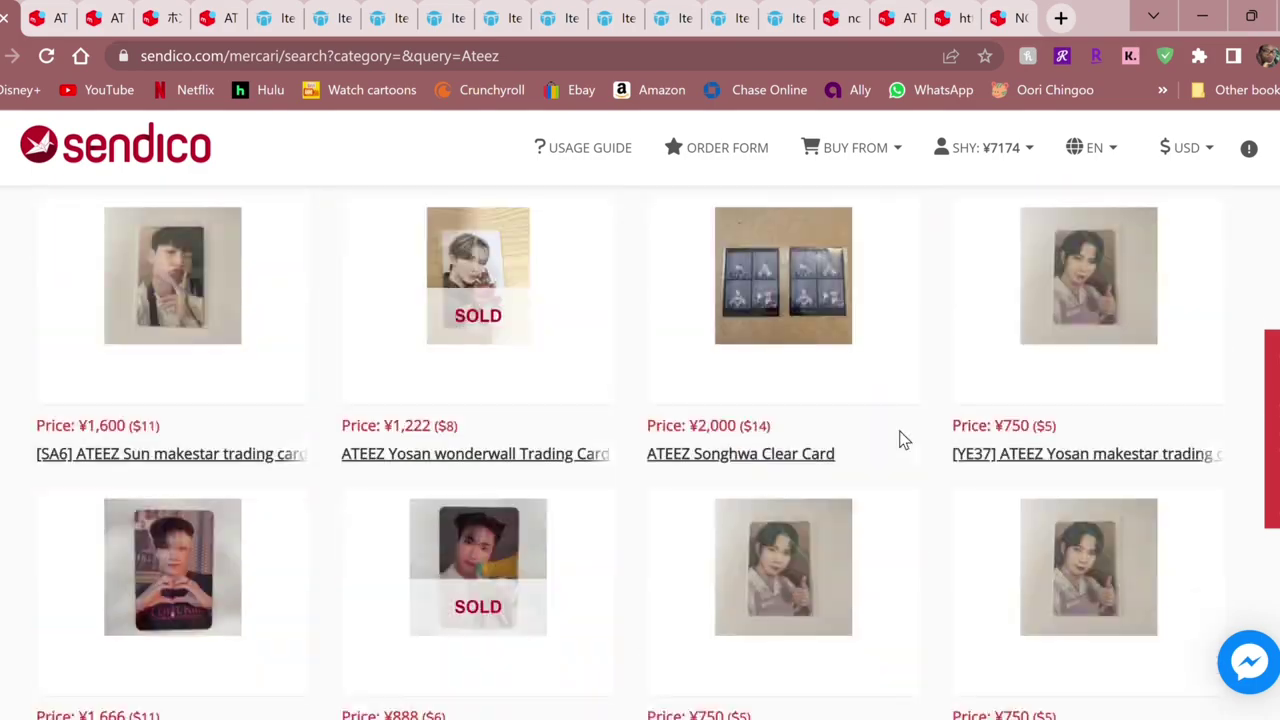
scroll(908, 441, "down", 15)
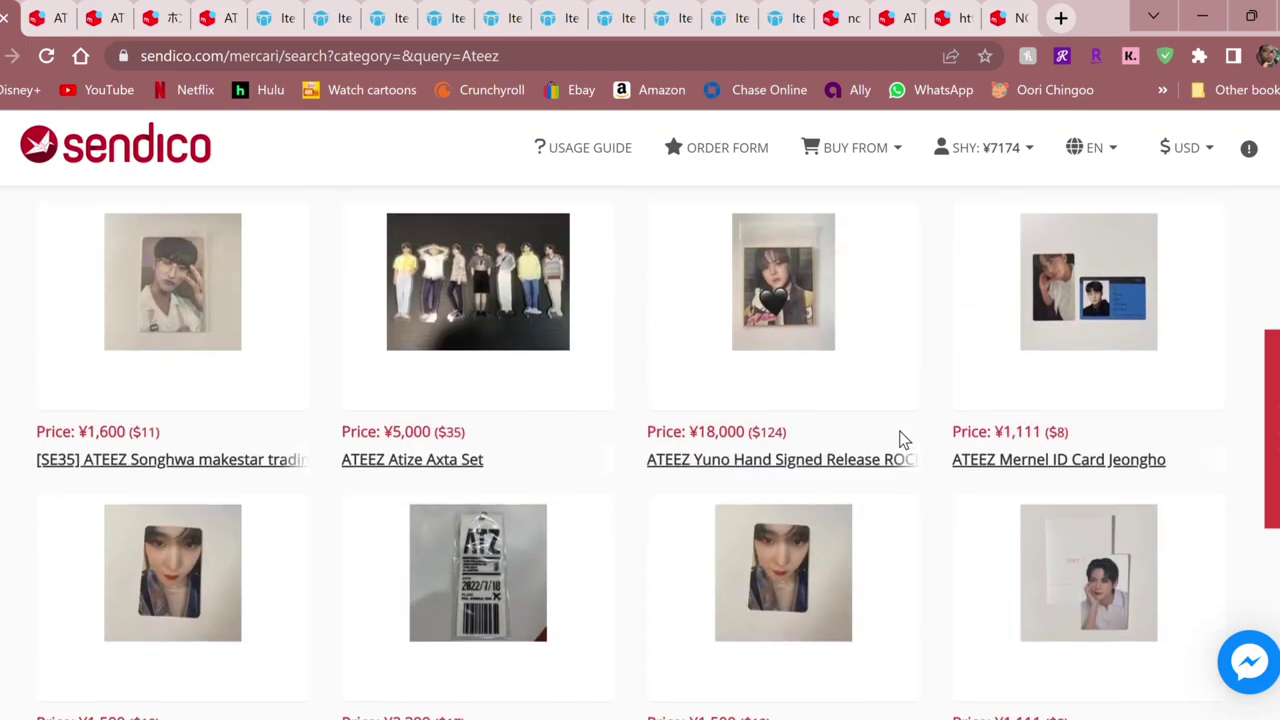
scroll(900, 438, "up", 3)
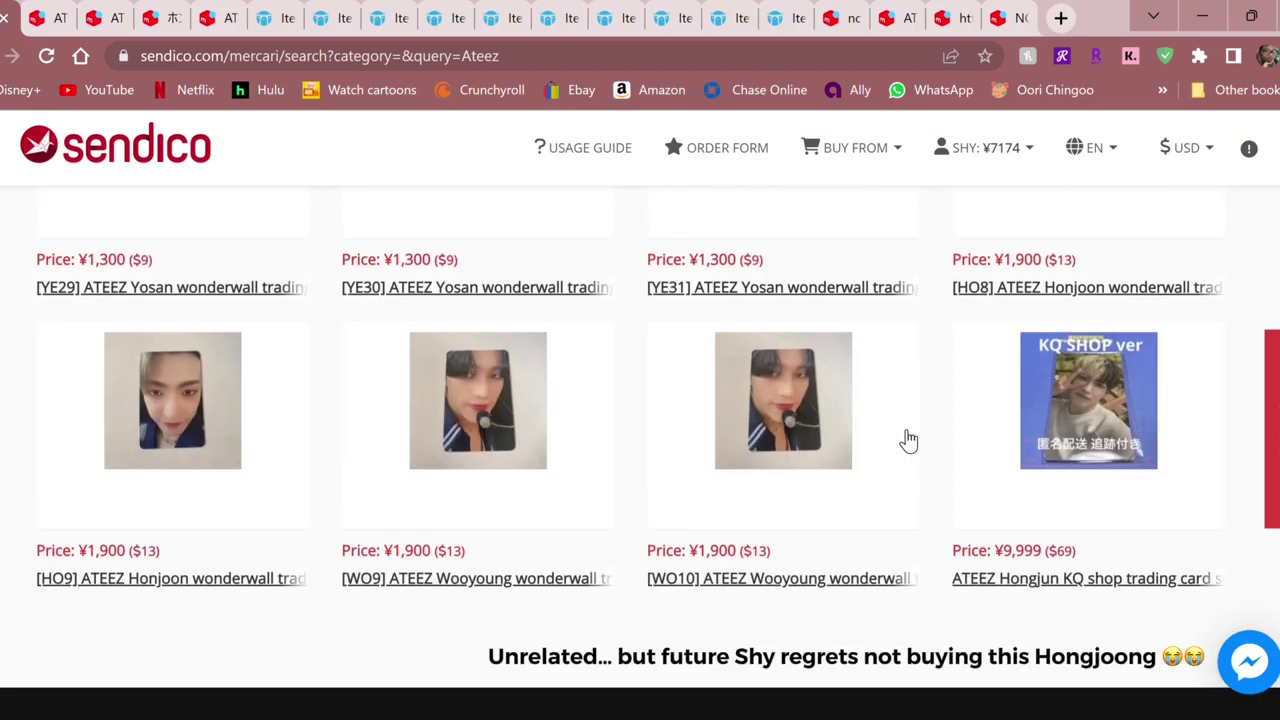
scroll(857, 474, "down", 2)
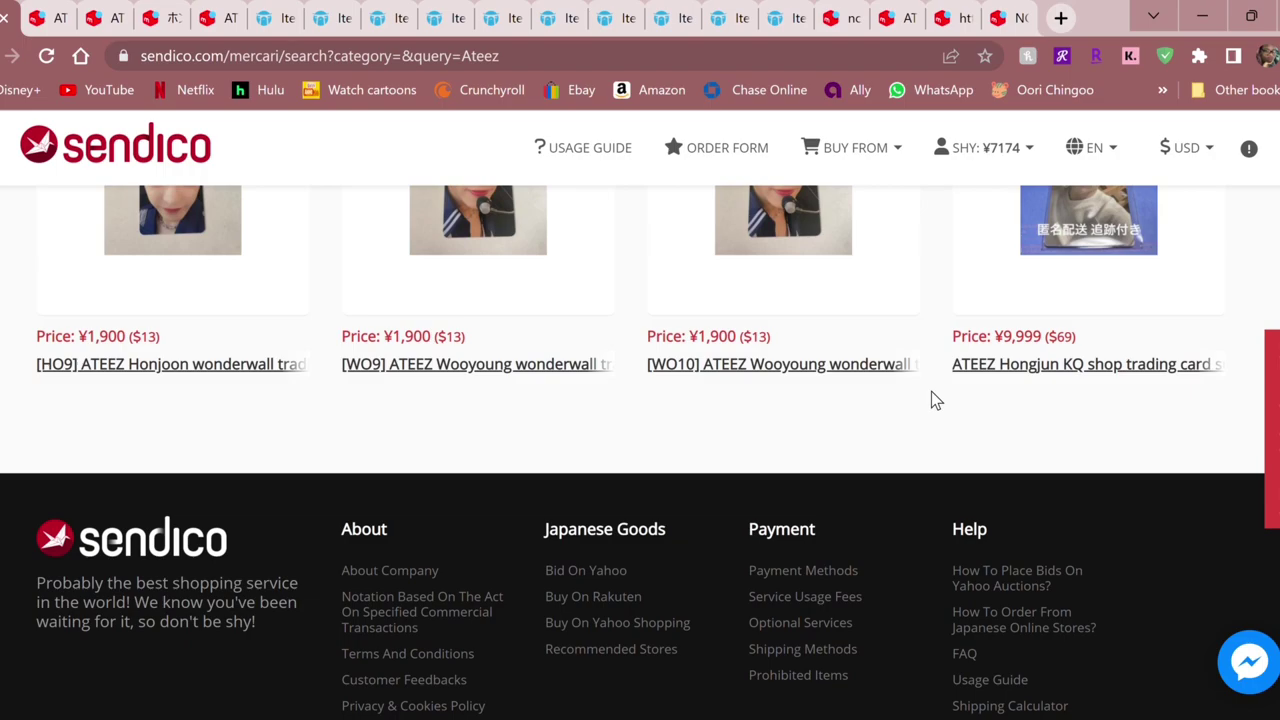
scroll(931, 400, "down", 10)
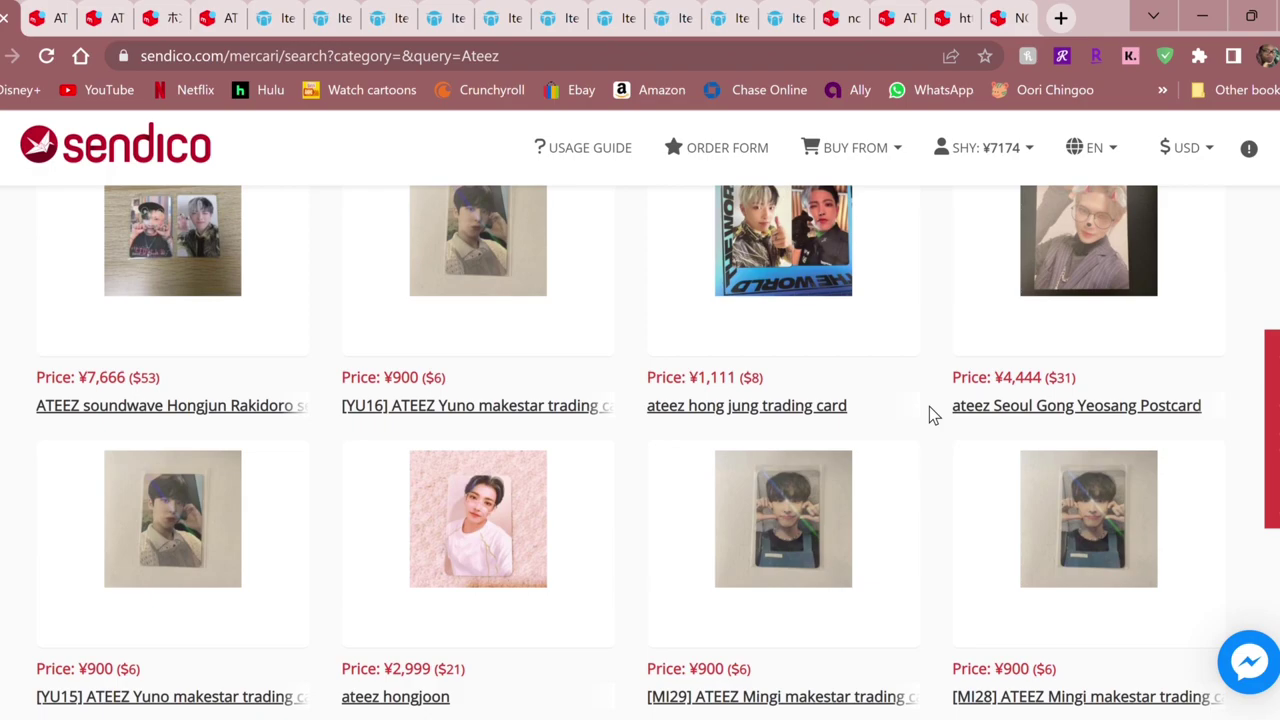
scroll(921, 409, "up", 5)
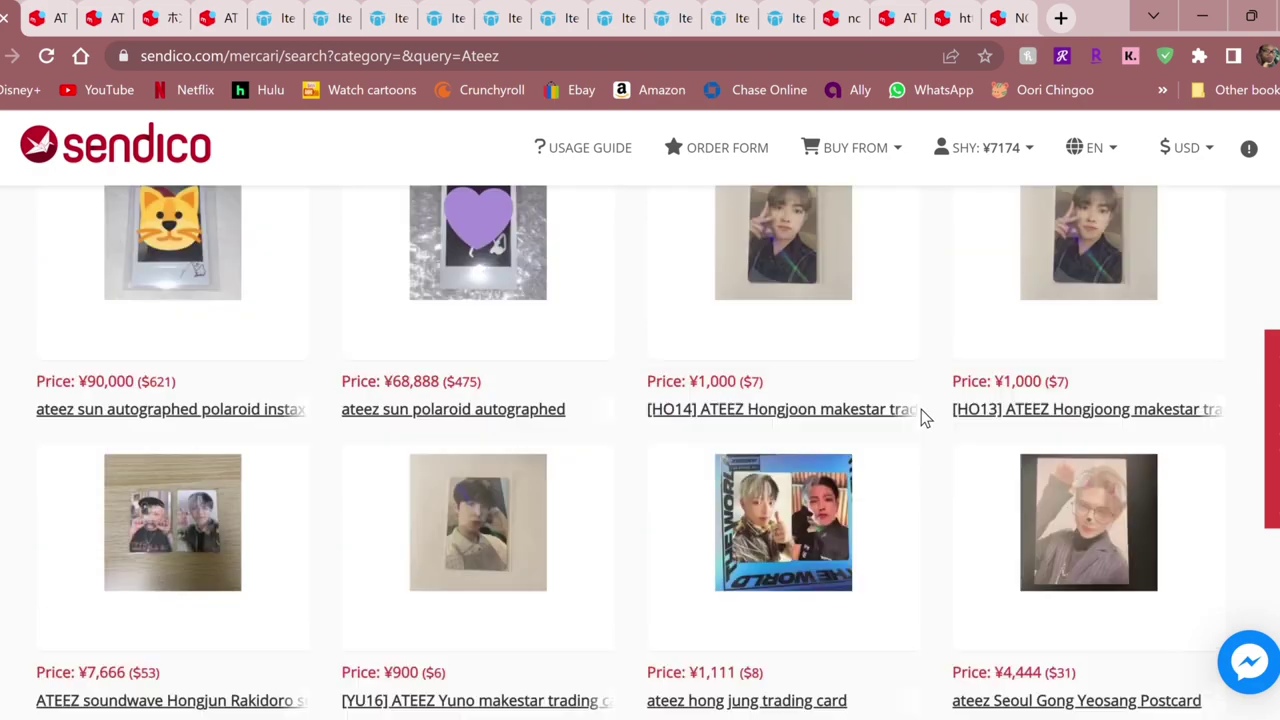
Step: Open the online store order form, review its link, name and details fields, and return to the Mercari marketplace search page
left_click(750, 158)
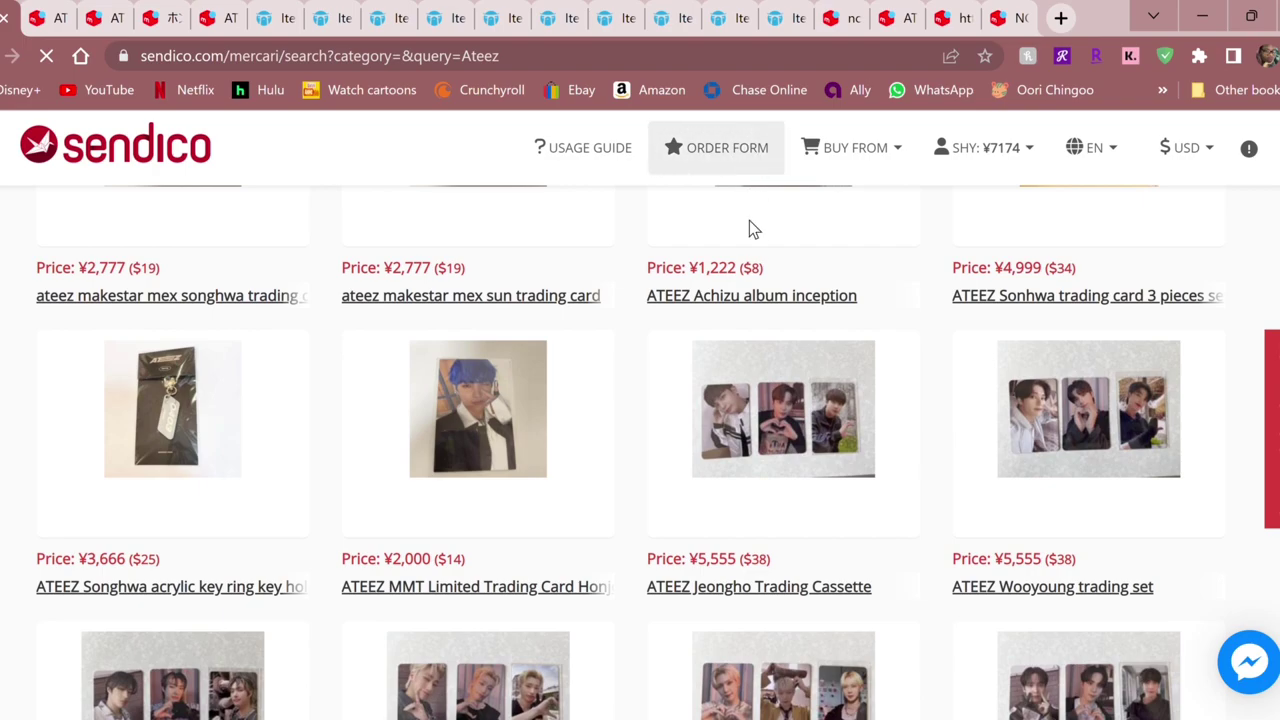
scroll(677, 345, "down", 2)
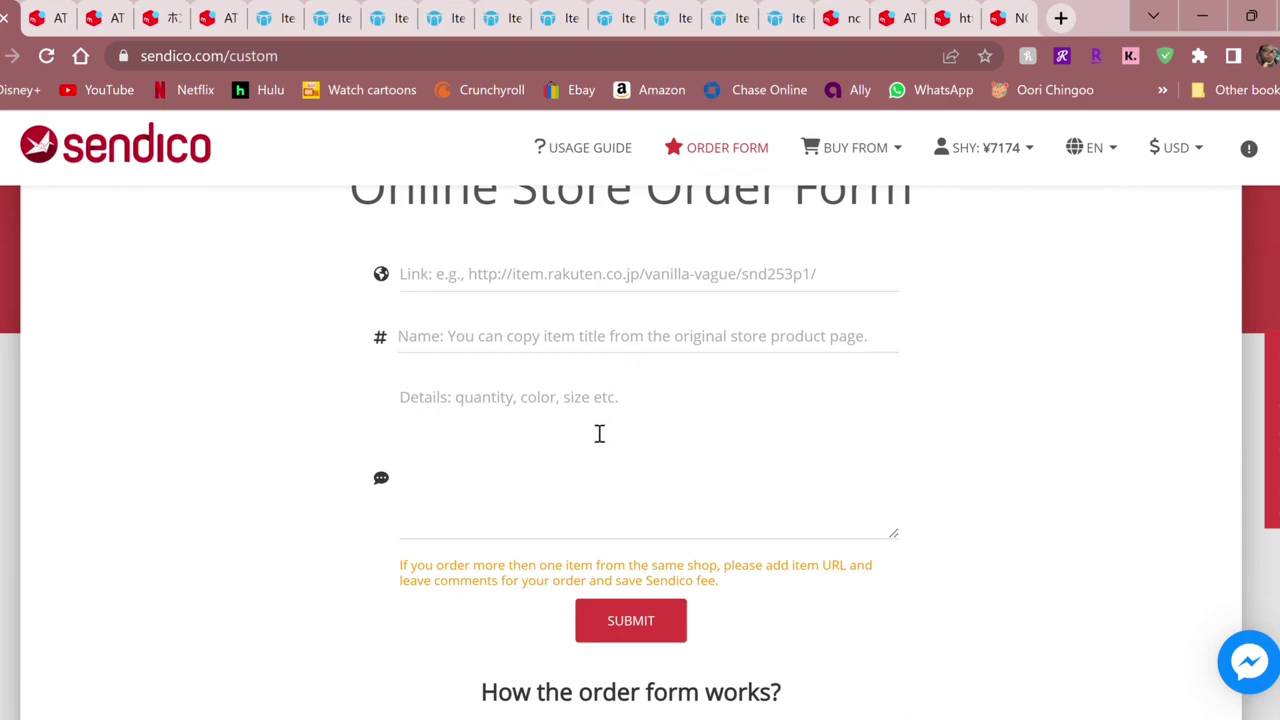
scroll(618, 432, "down", 1)
scroll(626, 411, "up", 3)
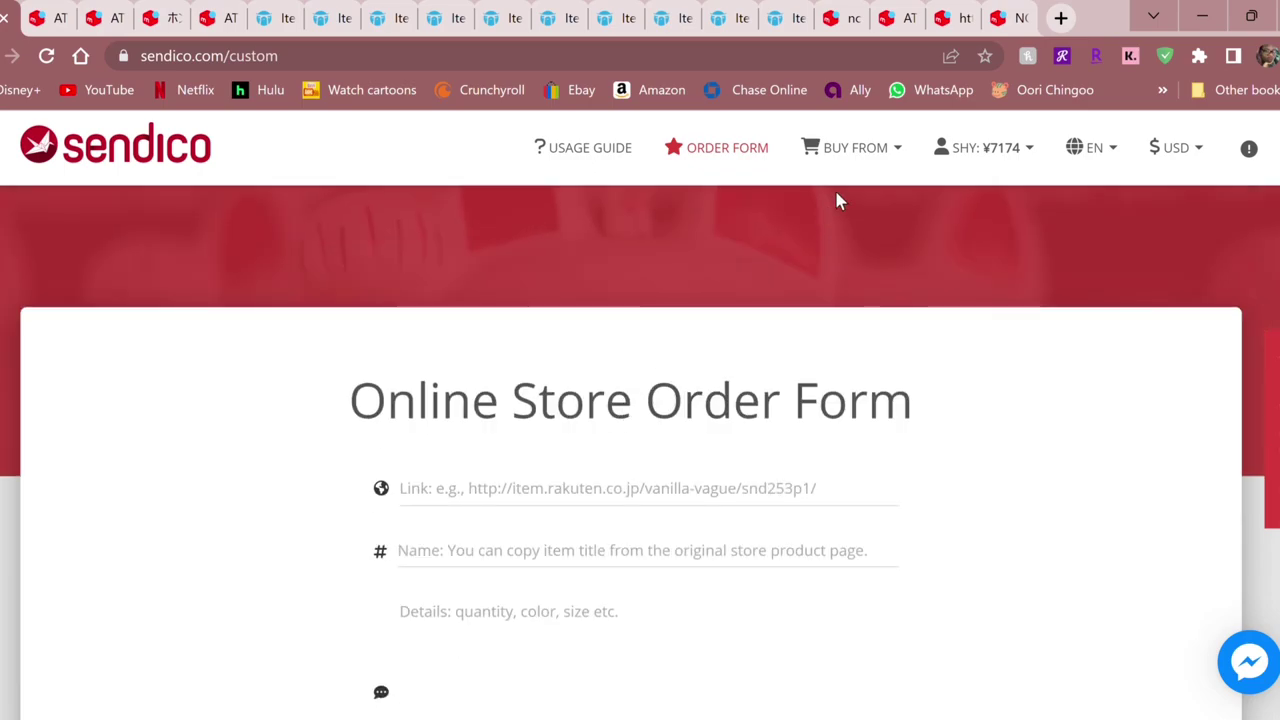
left_click(872, 155)
left_click(851, 310)
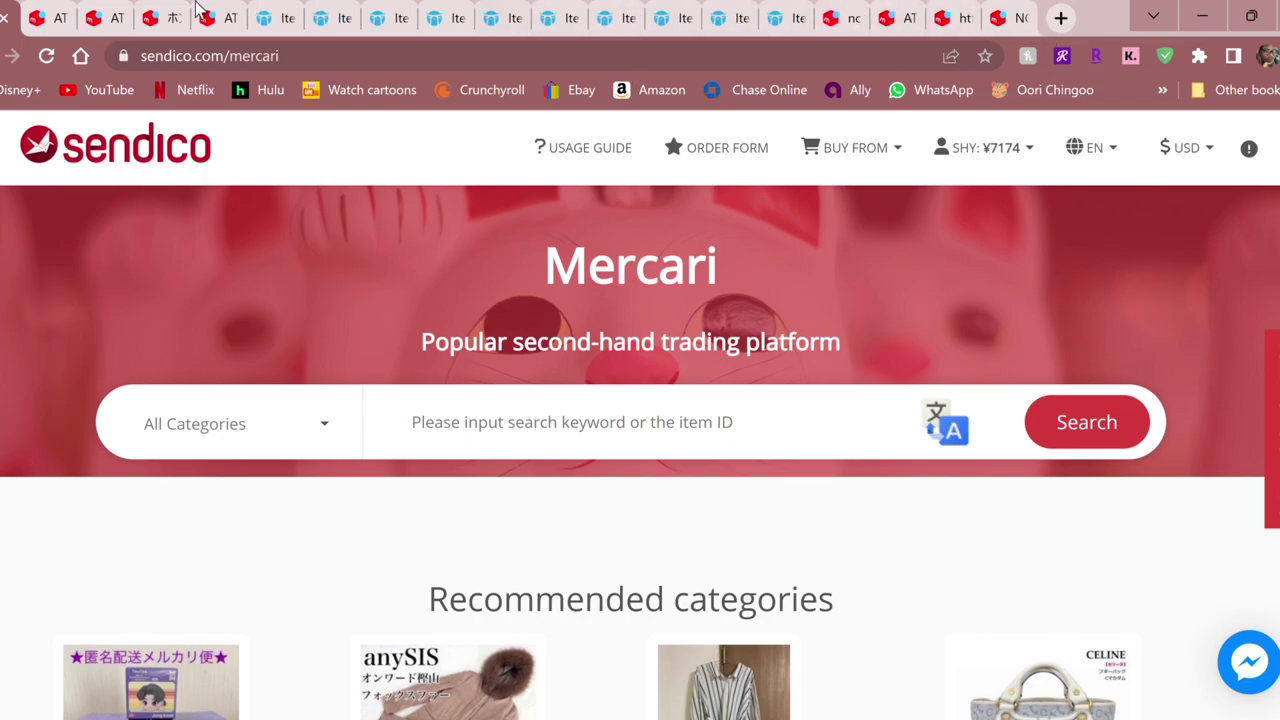
Step: On Mercari Japan, view the open ATEEZ card listings and read the pajamas trading card's description, shipping and seller details
left_click(52, 20)
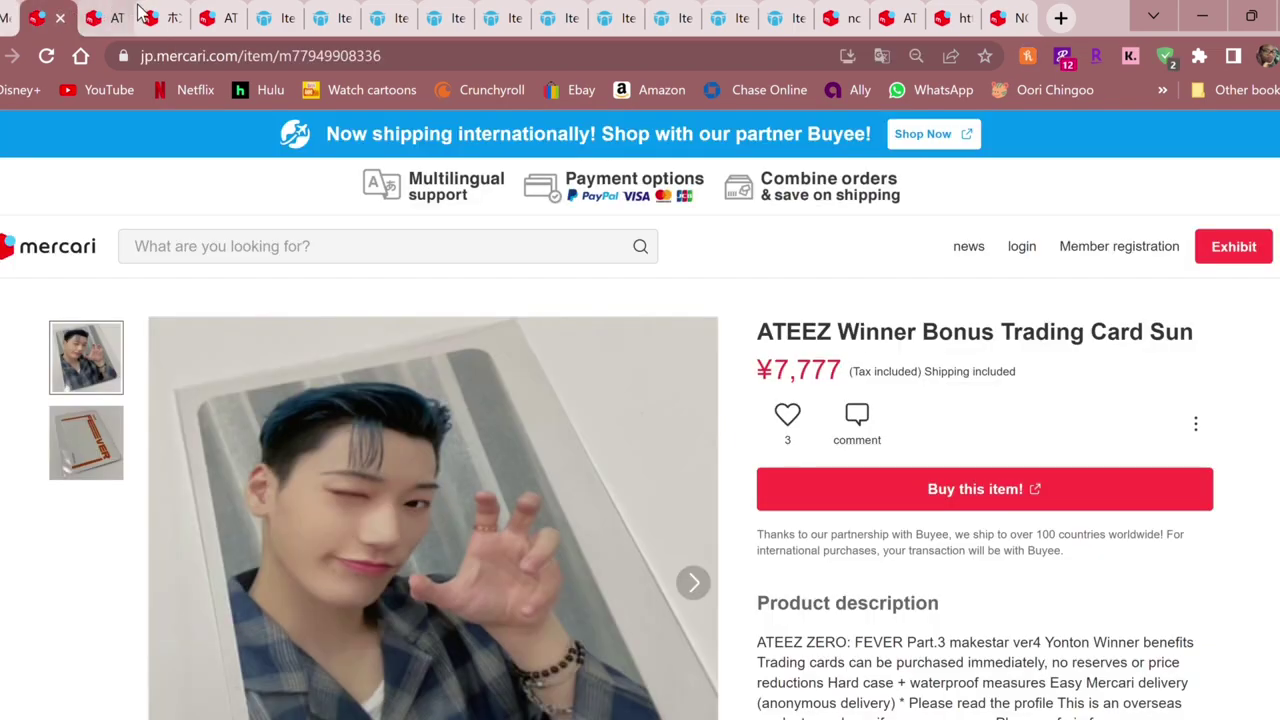
left_click(103, 12)
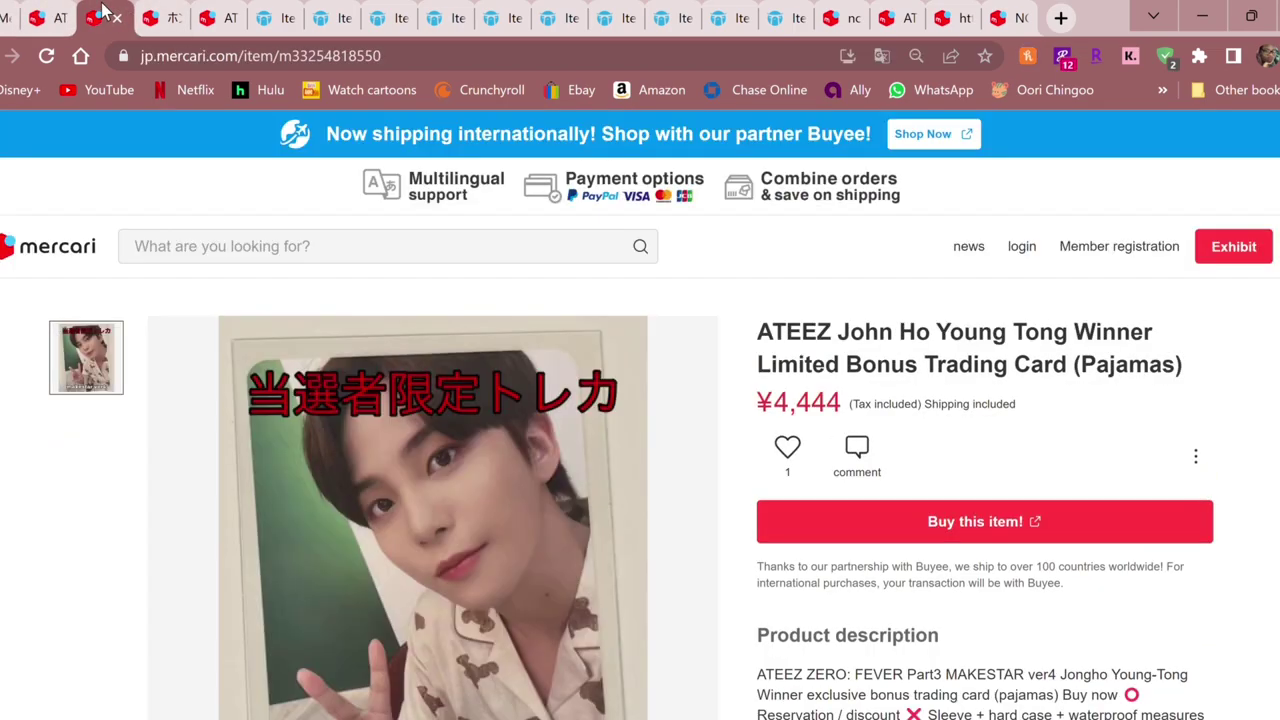
scroll(595, 670, "down", 1)
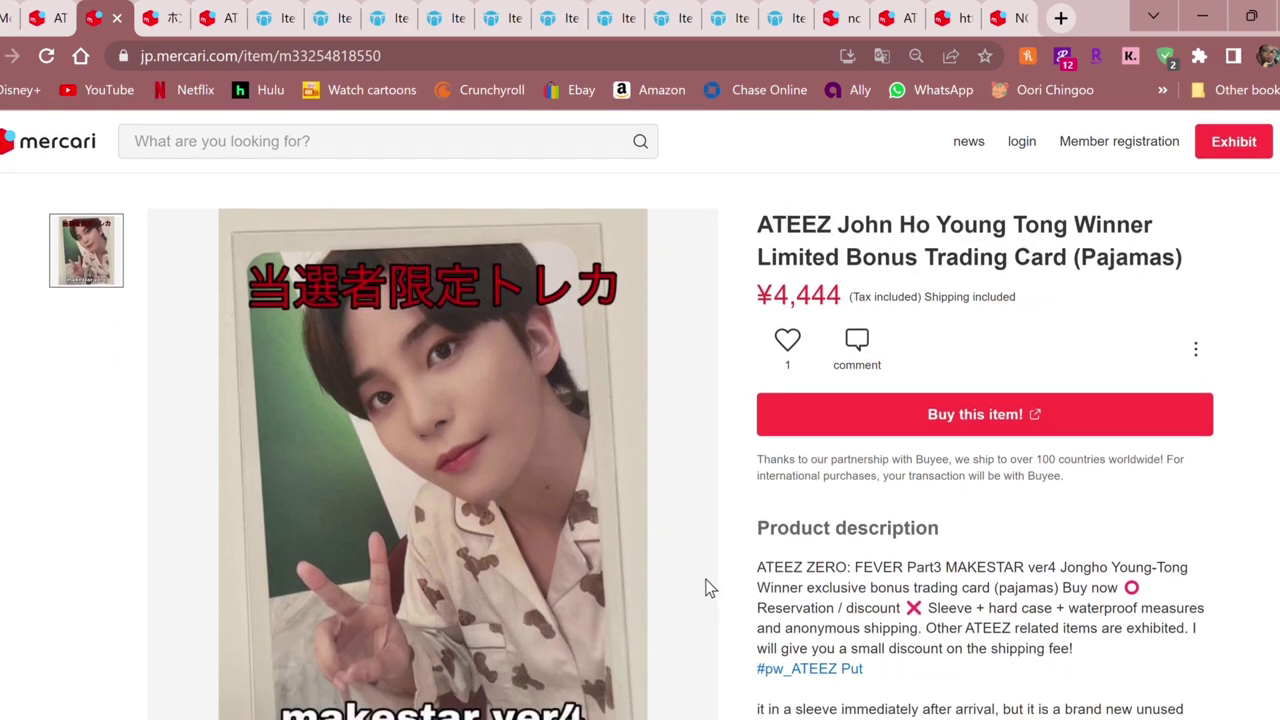
scroll(820, 535, "down", 1)
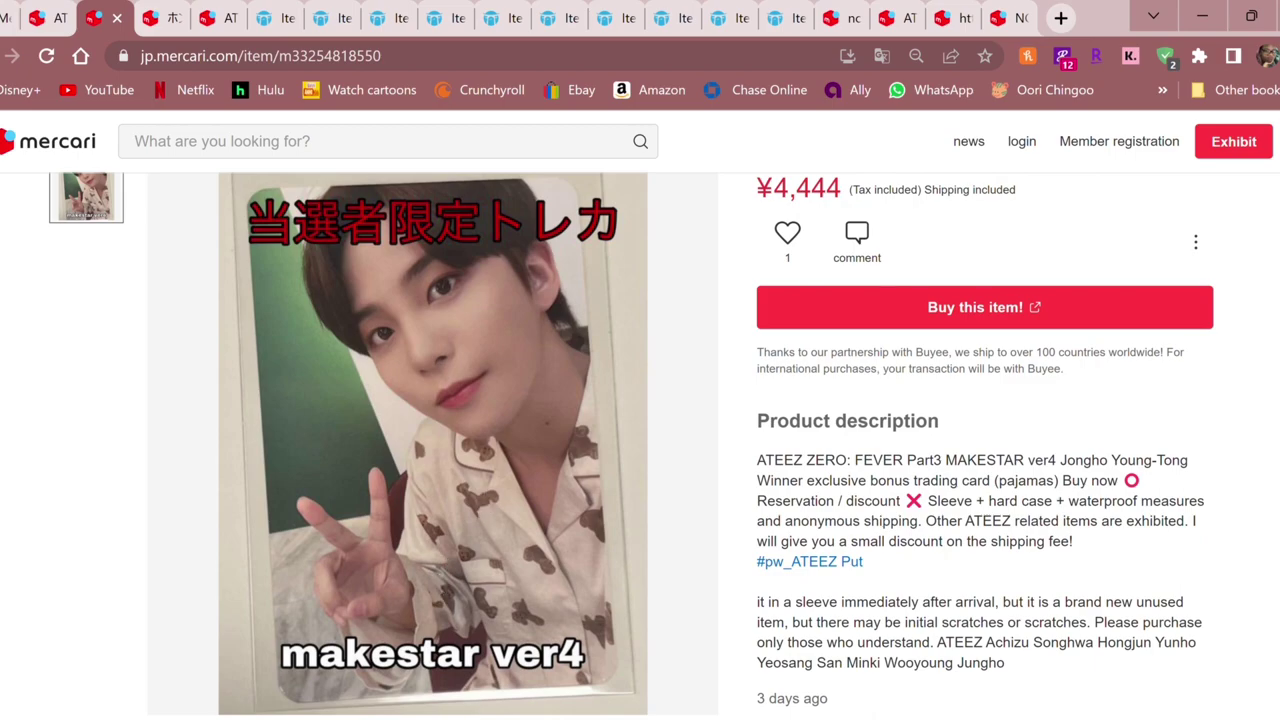
scroll(552, 556, "up", 3)
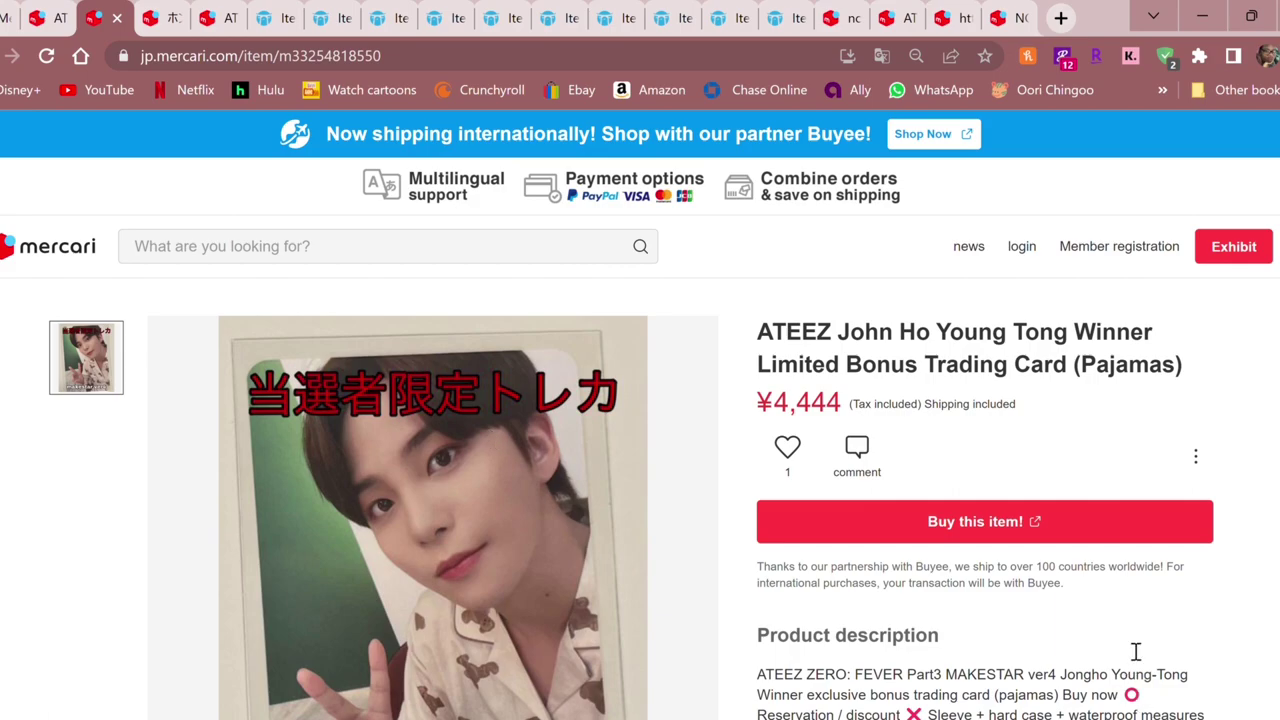
scroll(1134, 651, "down", 8)
scroll(1047, 546, "down", 6)
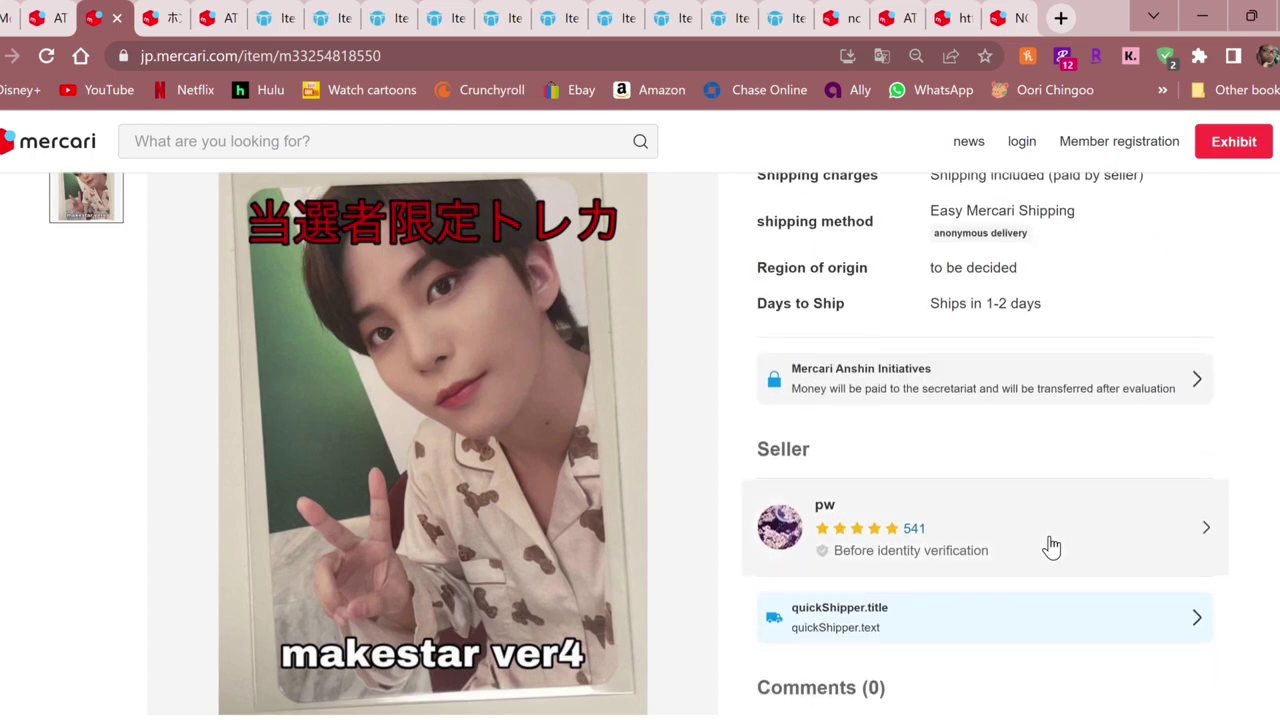
scroll(1047, 546, "up", 15)
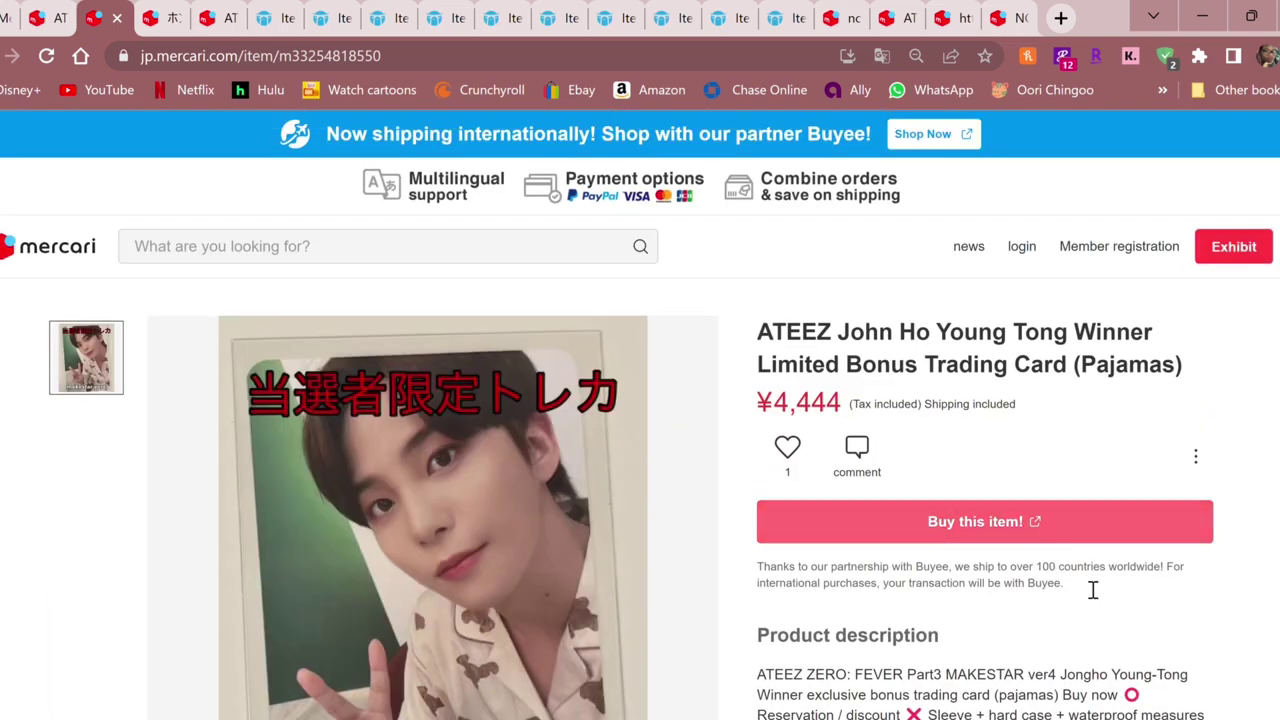
left_click(333, 57)
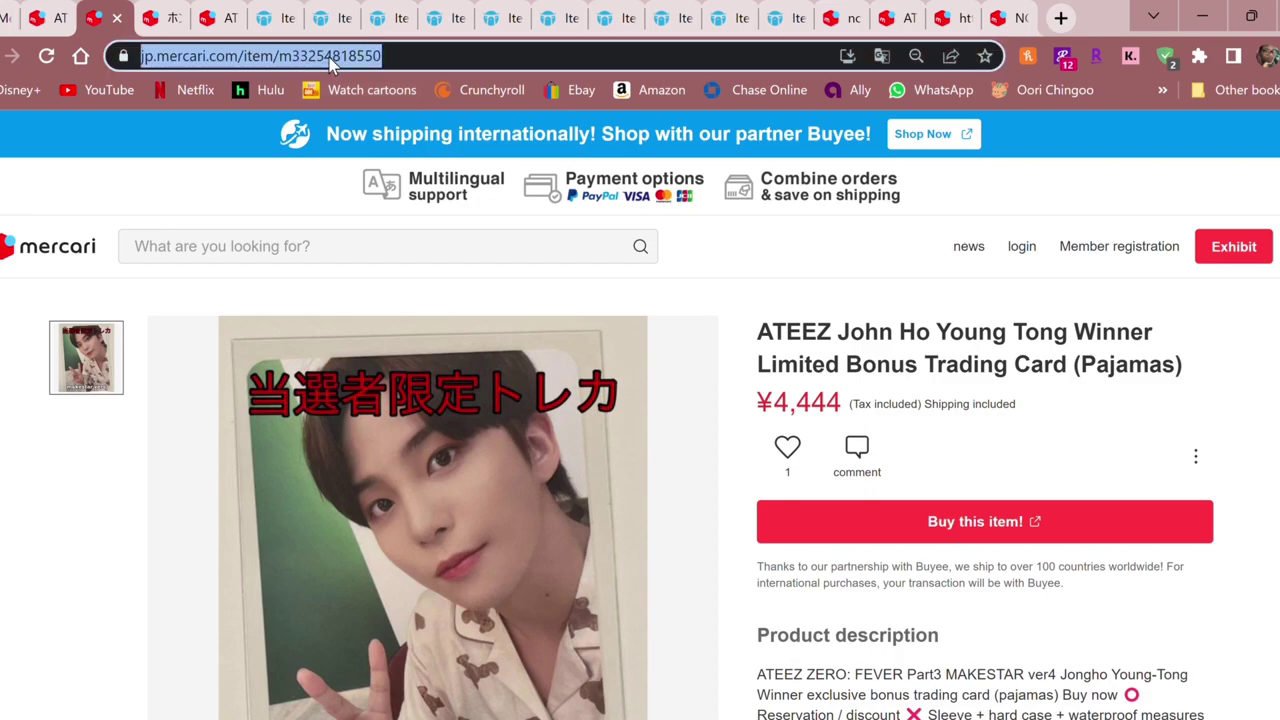
left_click(342, 57)
left_click_drag(328, 57, 418, 60)
key("ctrl+c")
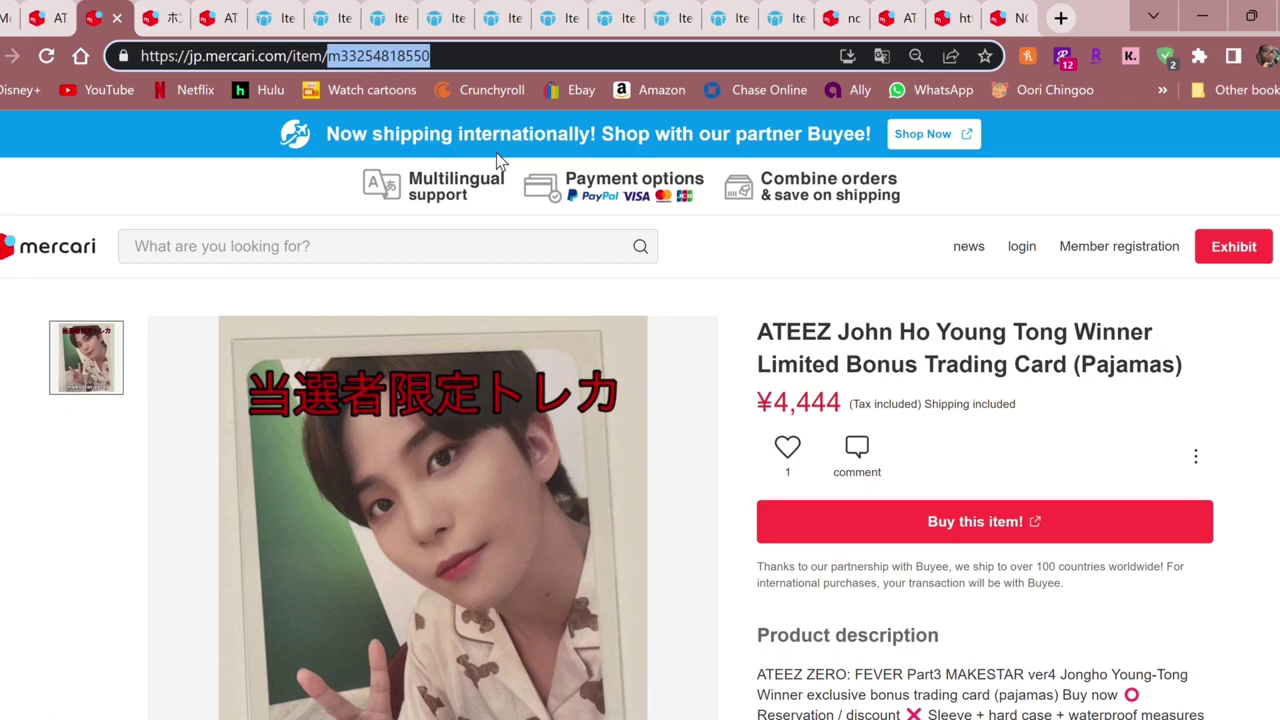
left_click(117, 17)
left_click(502, 436)
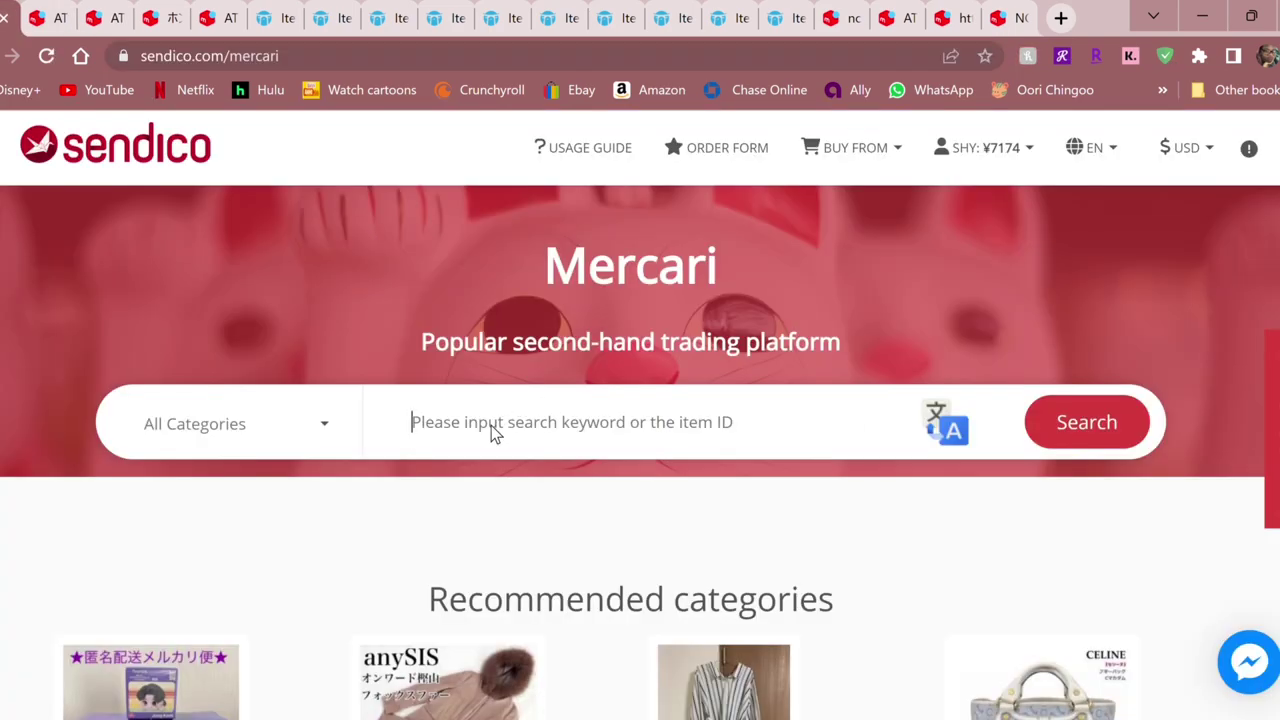
key("ctrl+v")
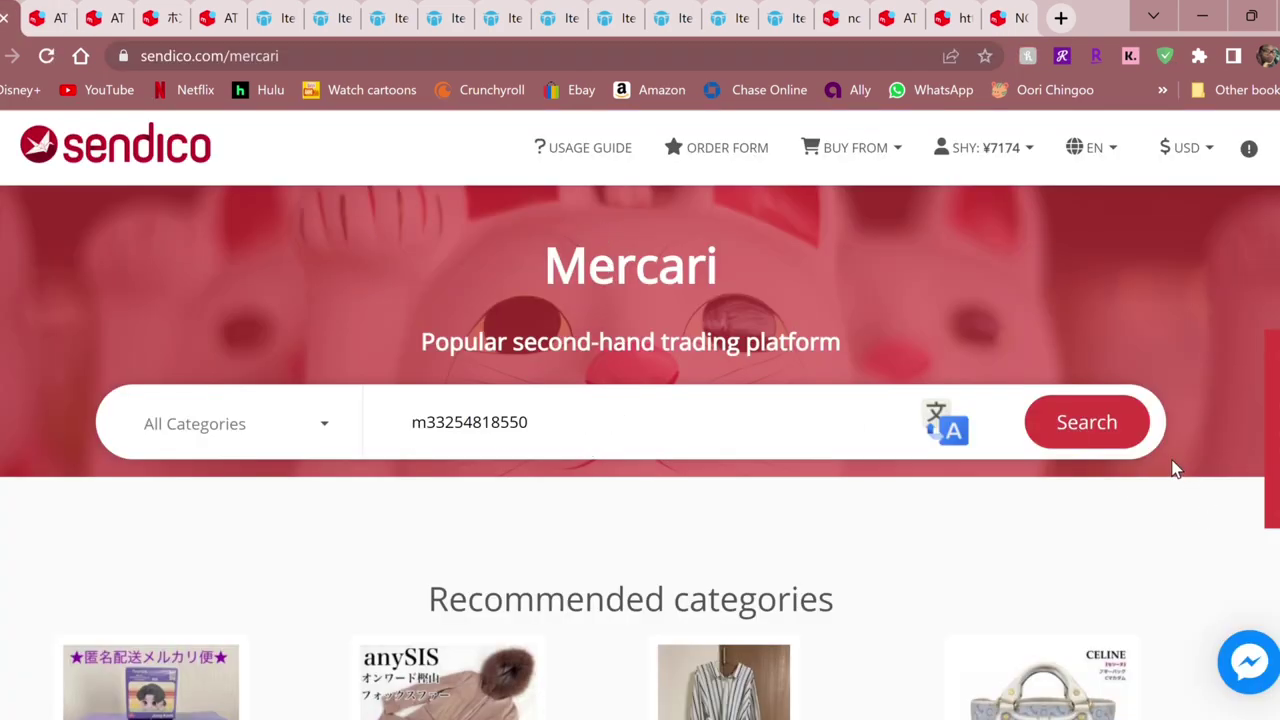
left_click(1109, 434)
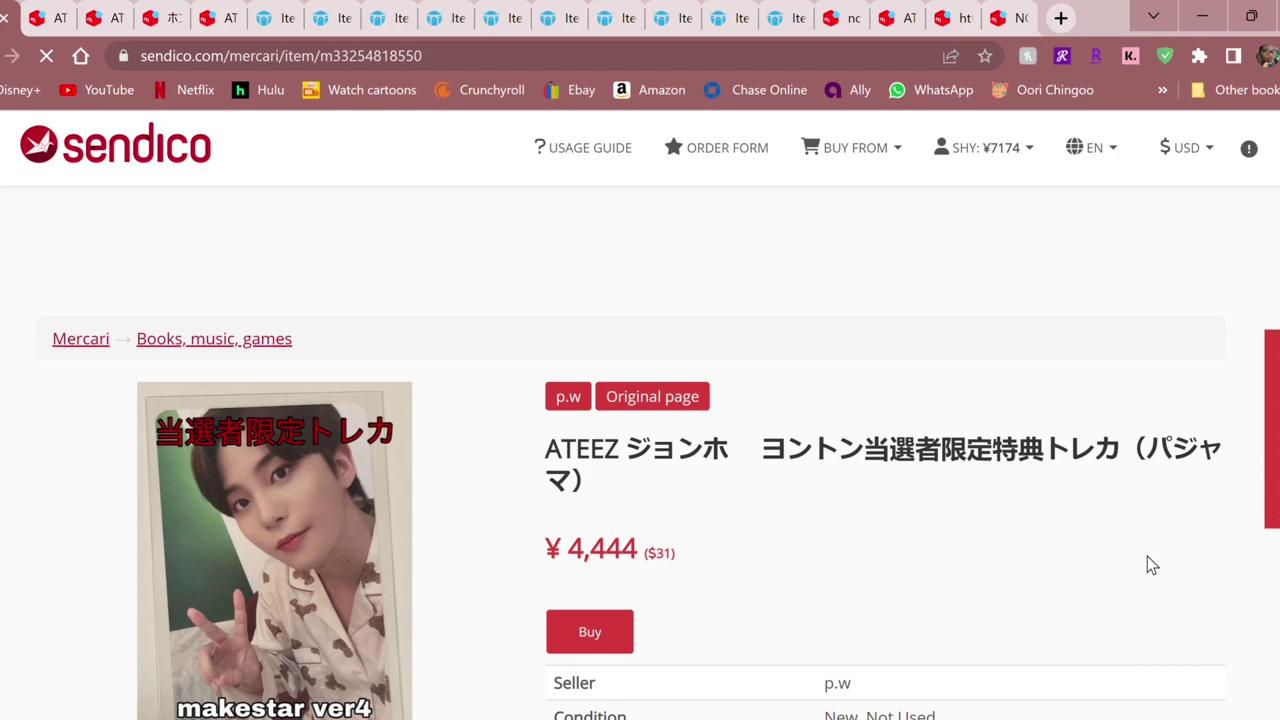
Step: Review the pajamas trading card's details on Sendico and compare its yen price with the account balance
scroll(1040, 495, "down", 1)
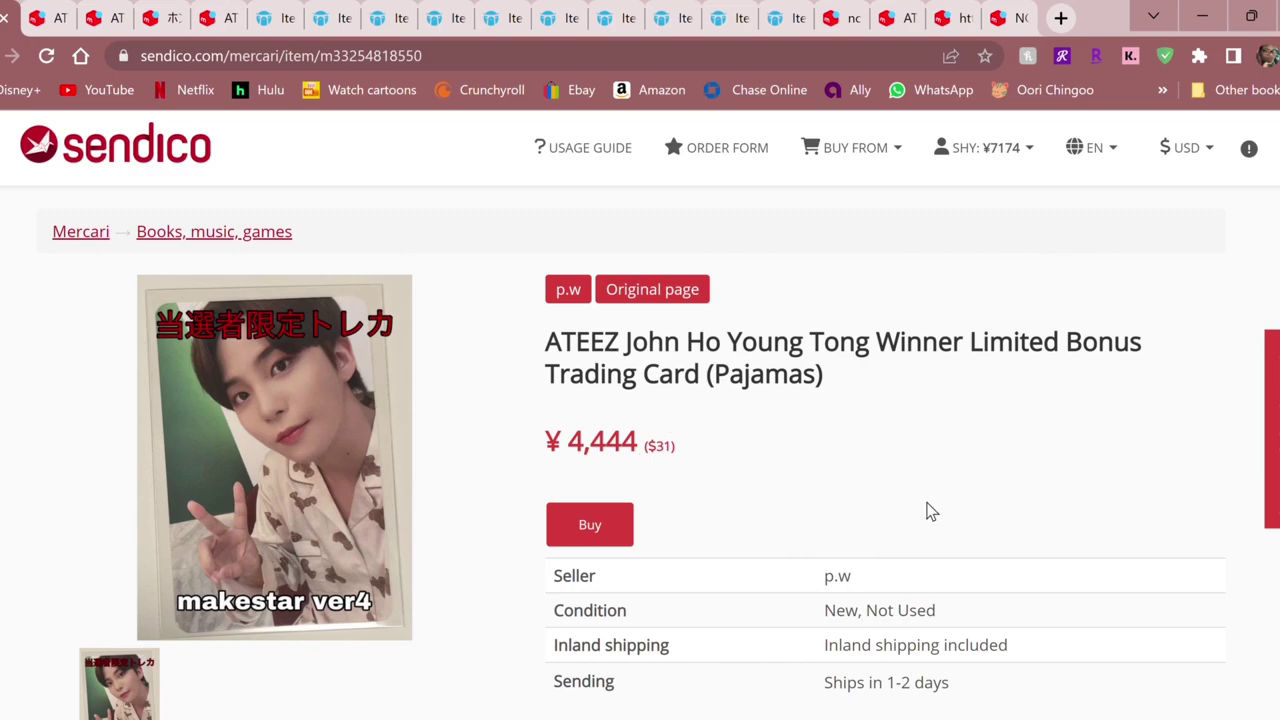
scroll(926, 511, "down", 2)
scroll(594, 518, "up", 3)
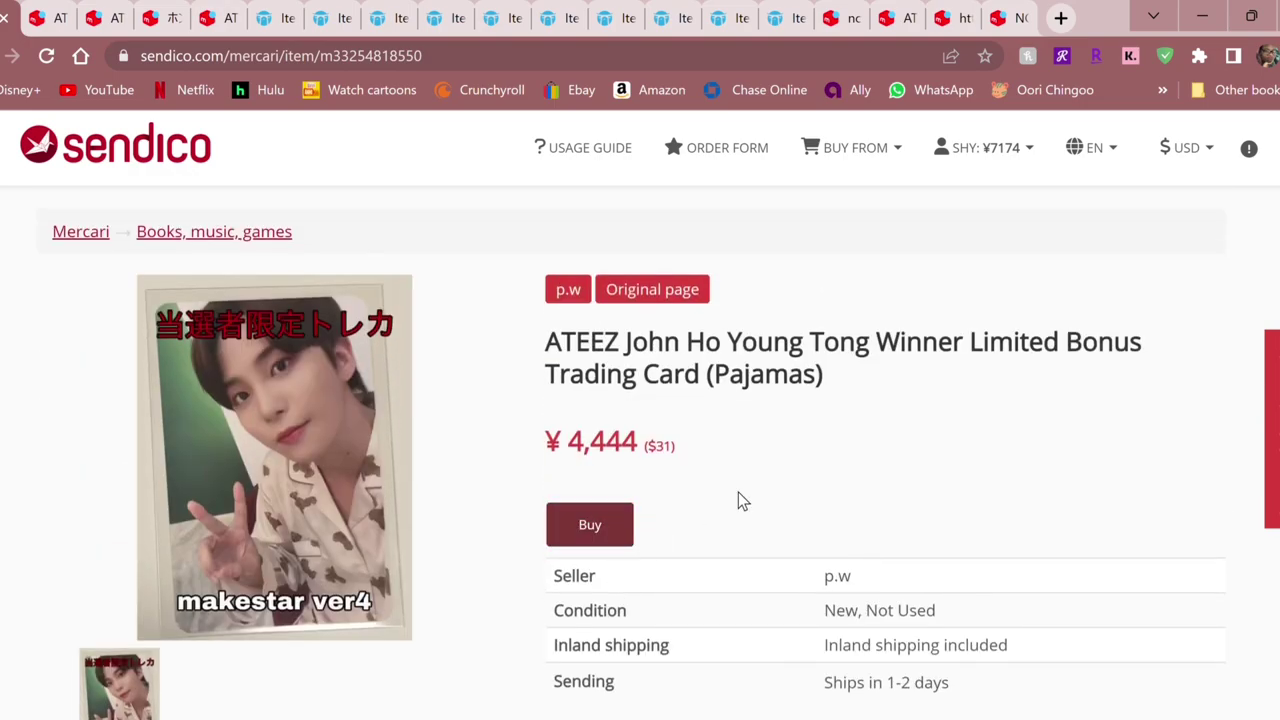
scroll(660, 495, "up", 1)
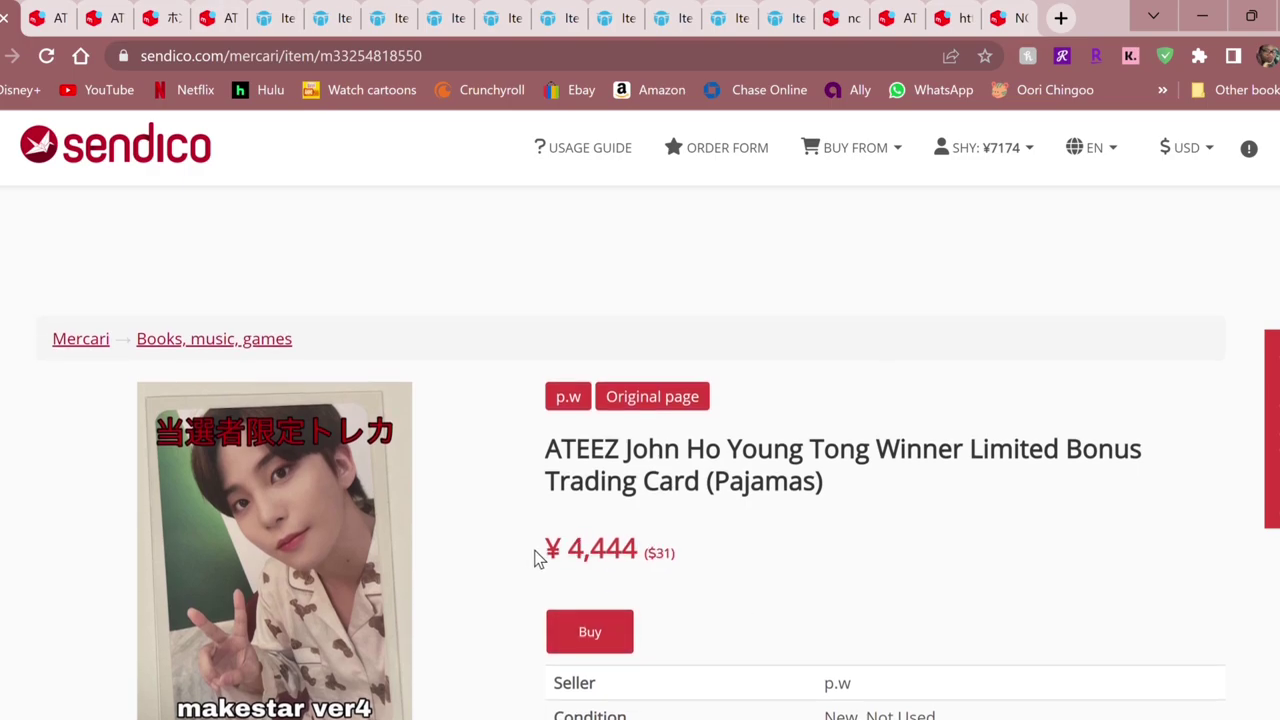
left_click_drag(534, 557, 646, 560)
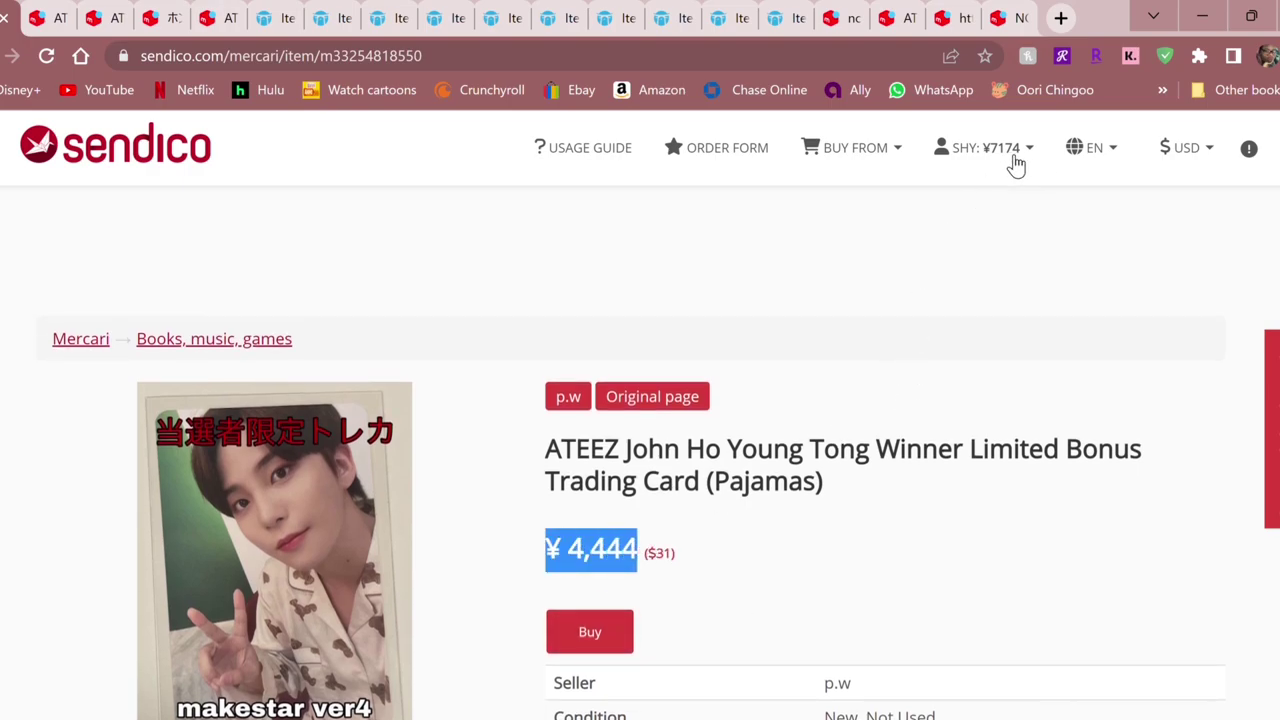
scroll(905, 340, "down", 1)
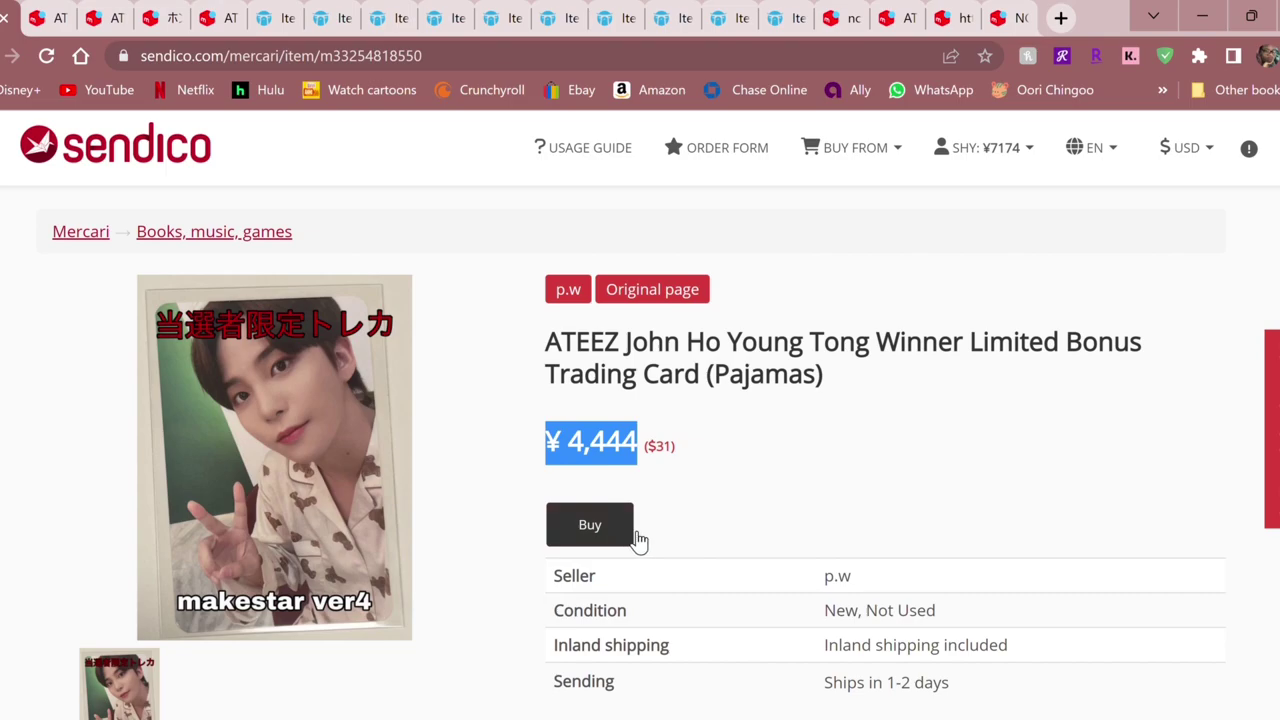
left_click(725, 524)
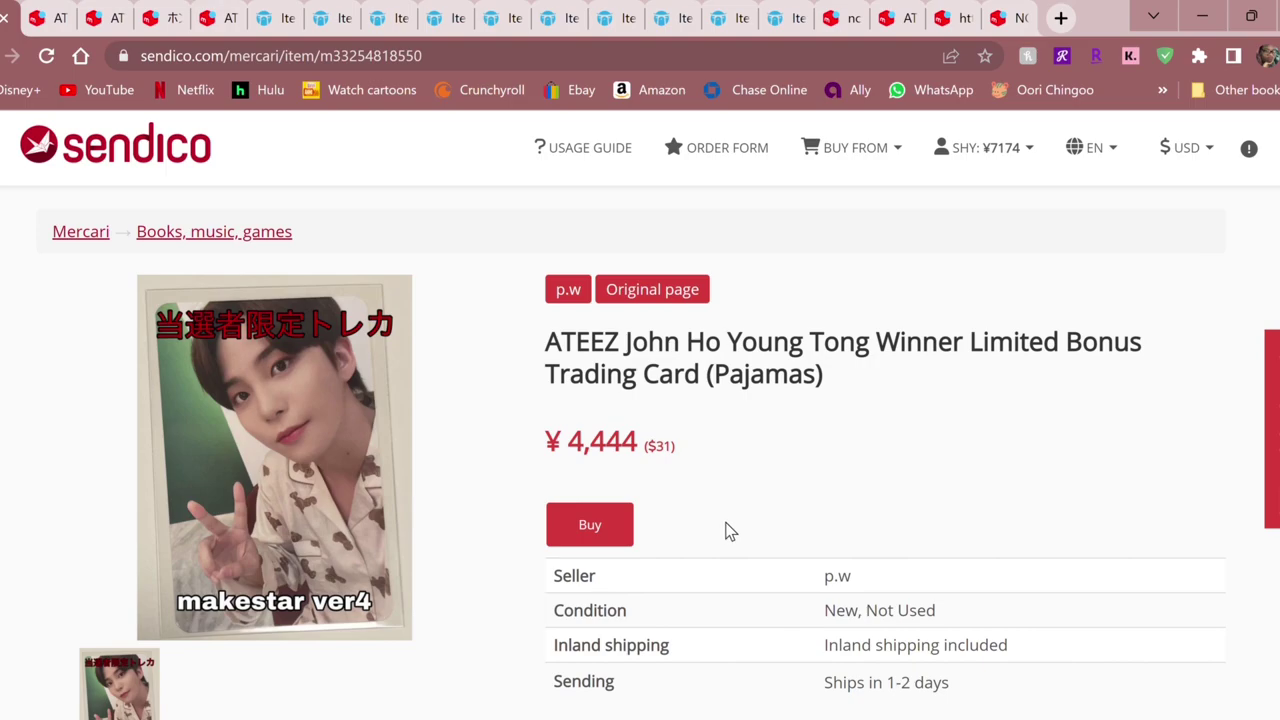
Step: Buy the pajamas trading card, agreeing to the seller approval condition, and check the item page after ordering
scroll(680, 510, "down", 2)
scroll(638, 490, "up", 2)
left_click(603, 532)
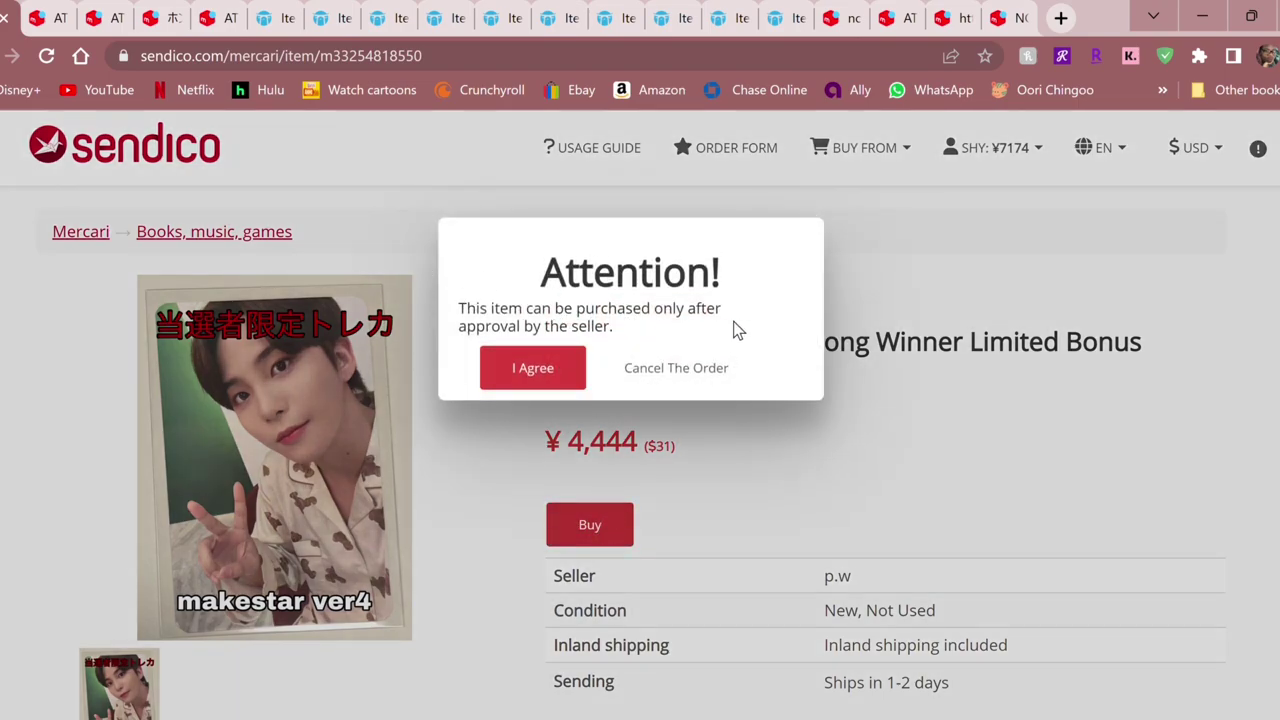
left_click(529, 381)
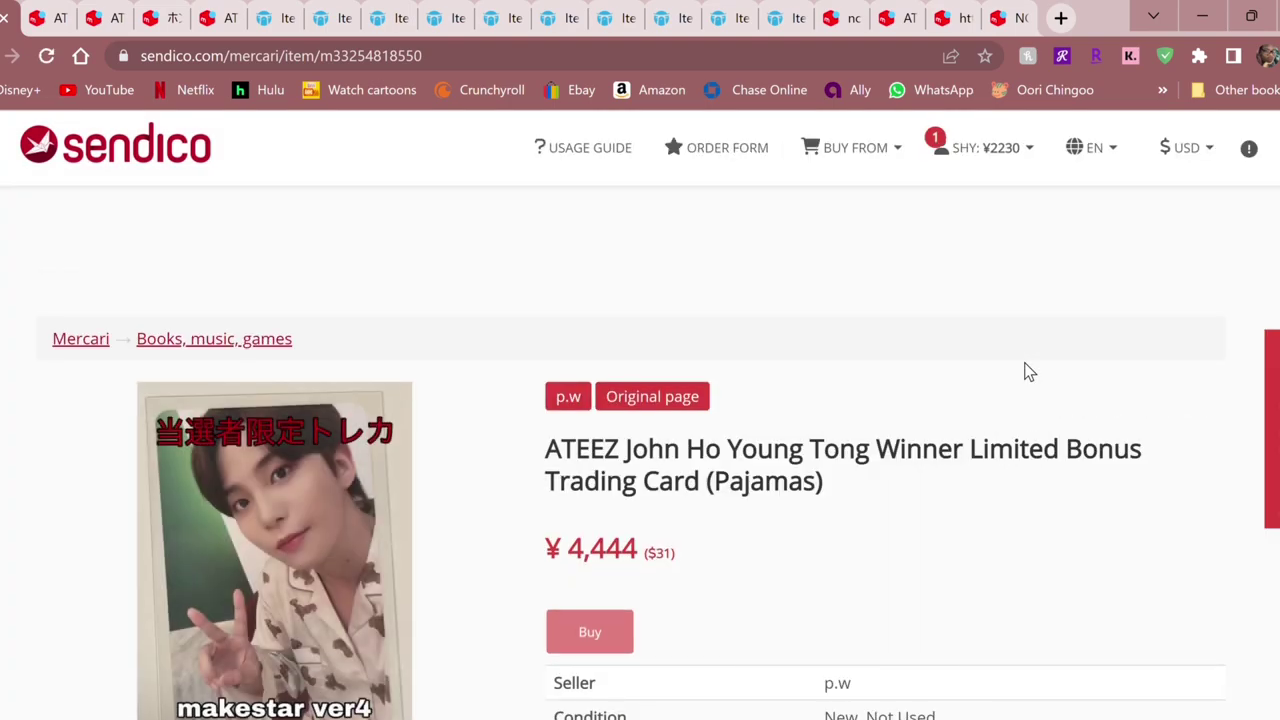
scroll(1014, 369, "down", 3)
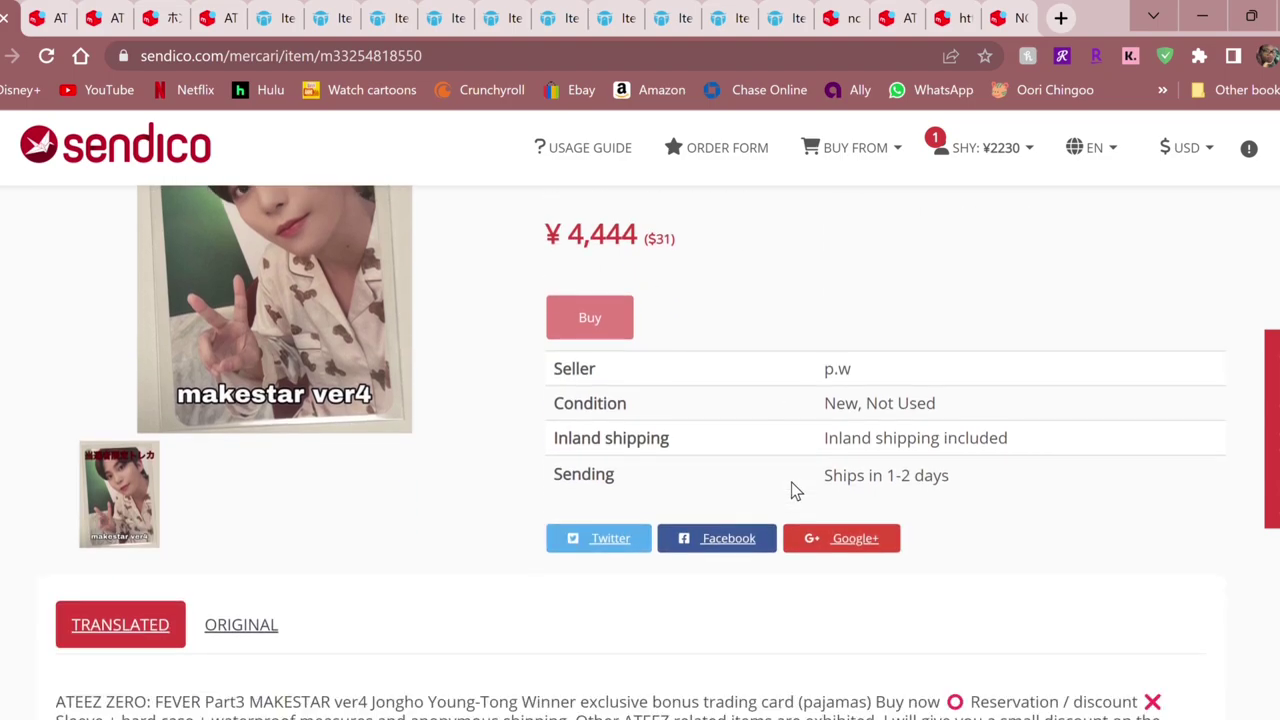
scroll(791, 482, "up", 3)
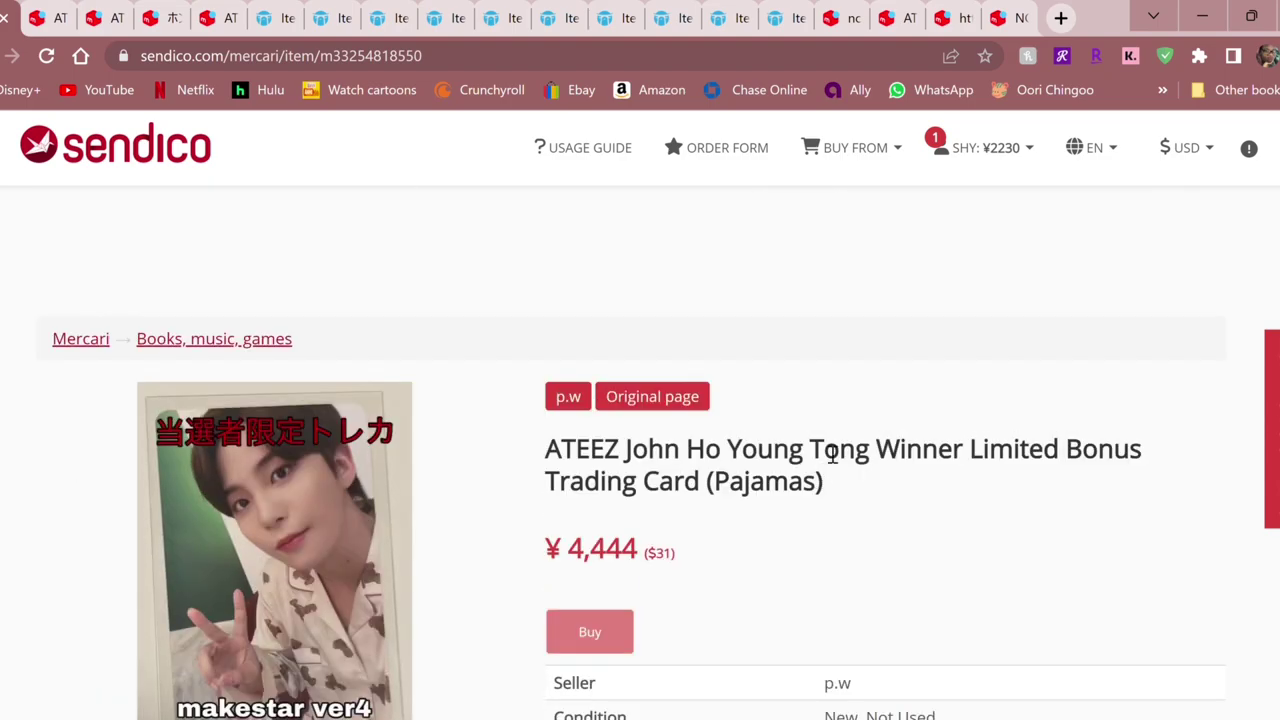
Step: Open the account's purchases page and check the entry for the newly ordered trading card
left_click(955, 150)
left_click(938, 297)
scroll(950, 315, "down", 2)
scroll(970, 328, "down", 1)
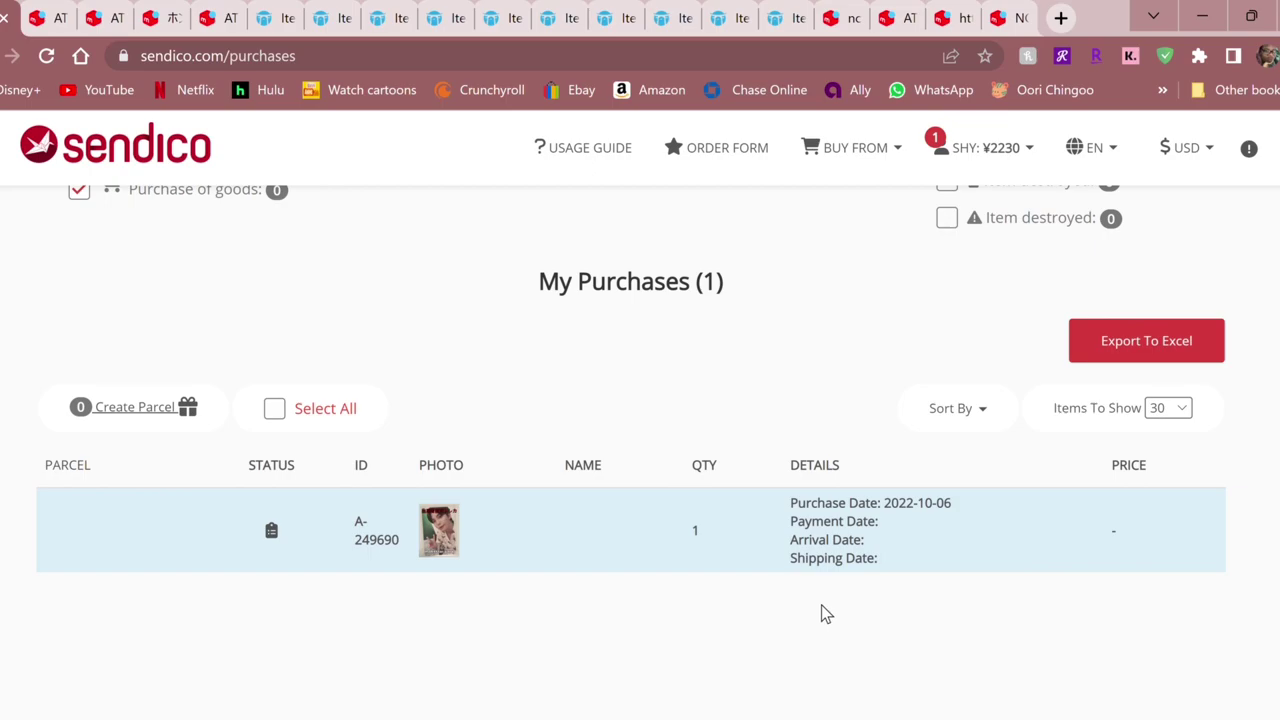
Step: Examine the ATEEZ ホンジュン トレカ② listing on Mercari Japan, including its availability notice, item description and the note about Buyee
key("ctrl+w")
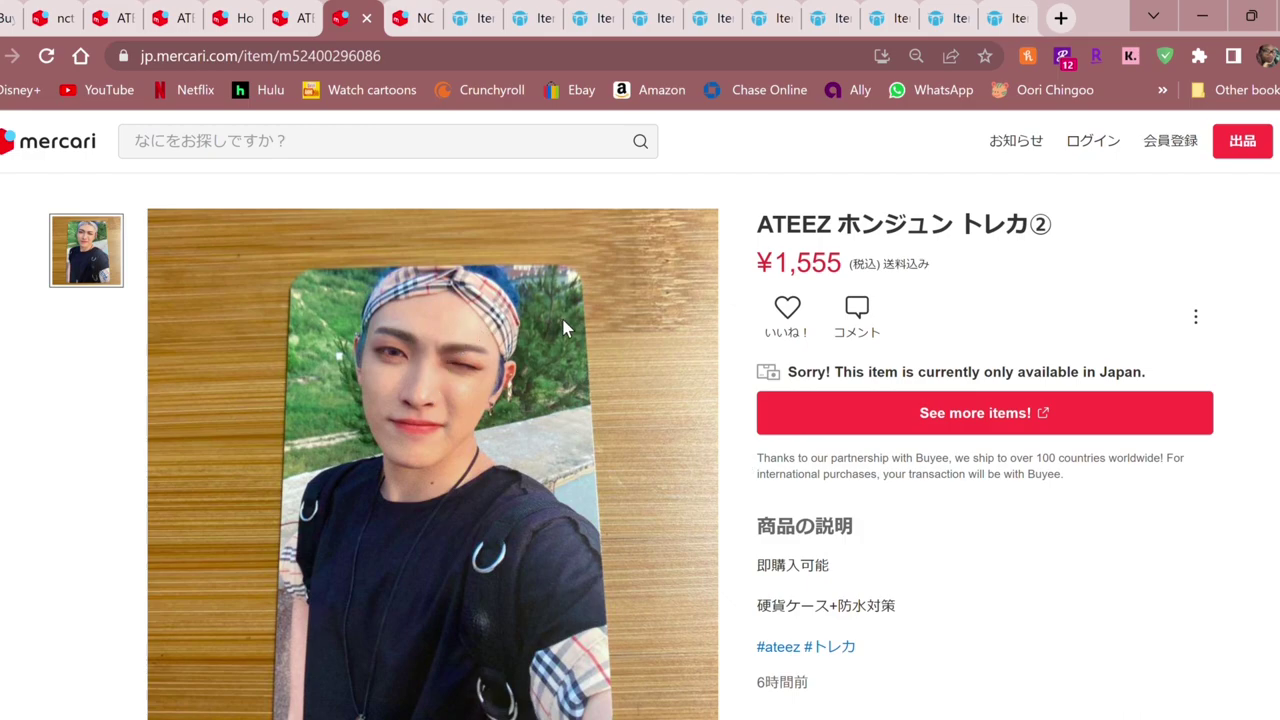
scroll(766, 420, "down", 2)
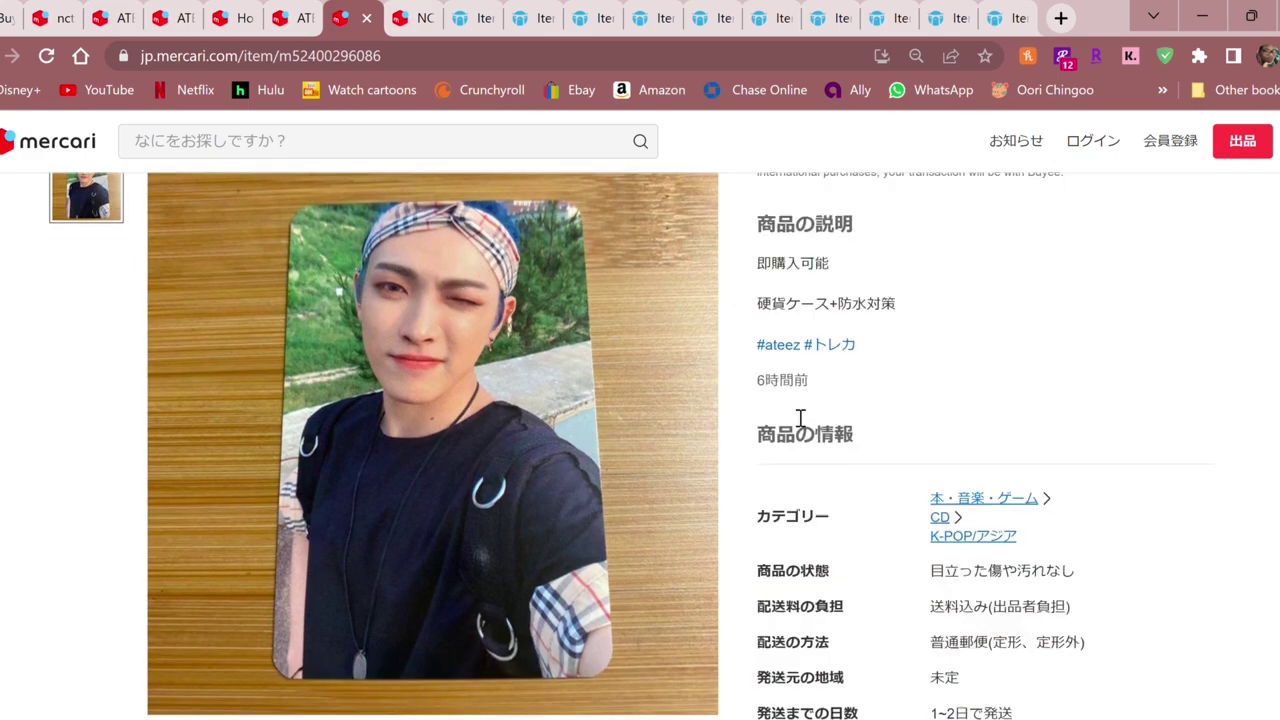
scroll(800, 420, "up", 4)
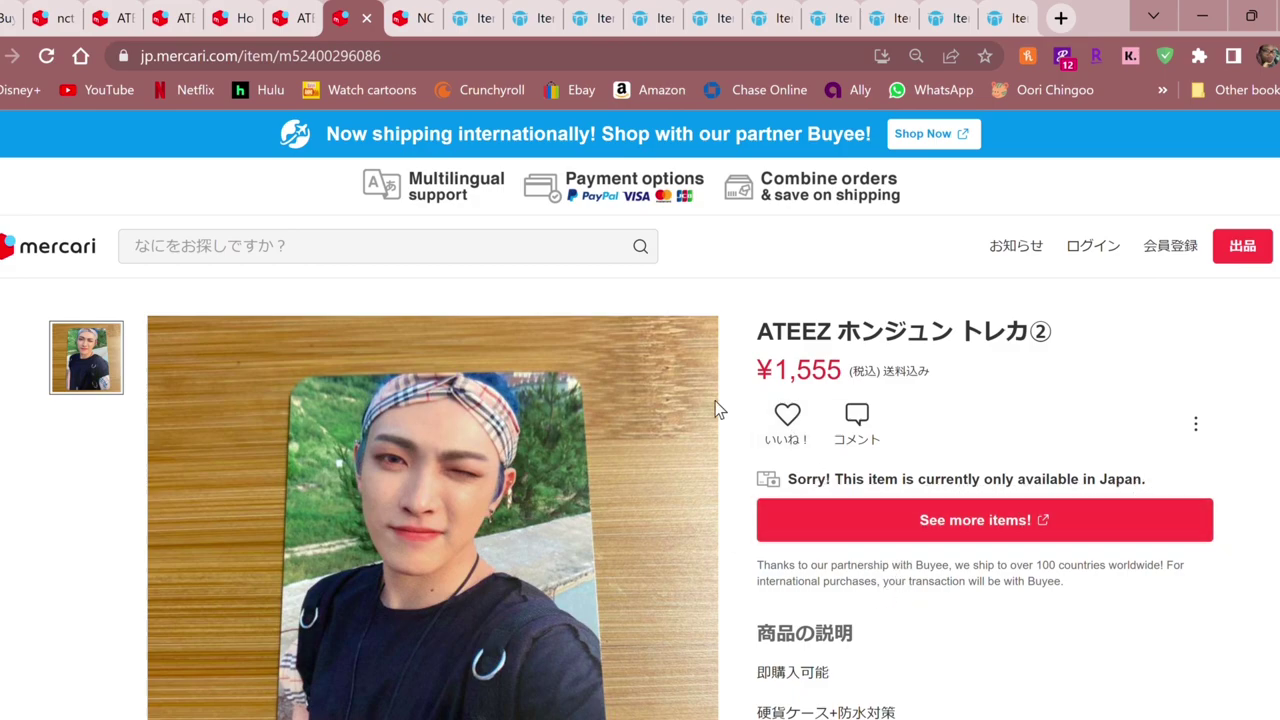
scroll(448, 455, "down", 2)
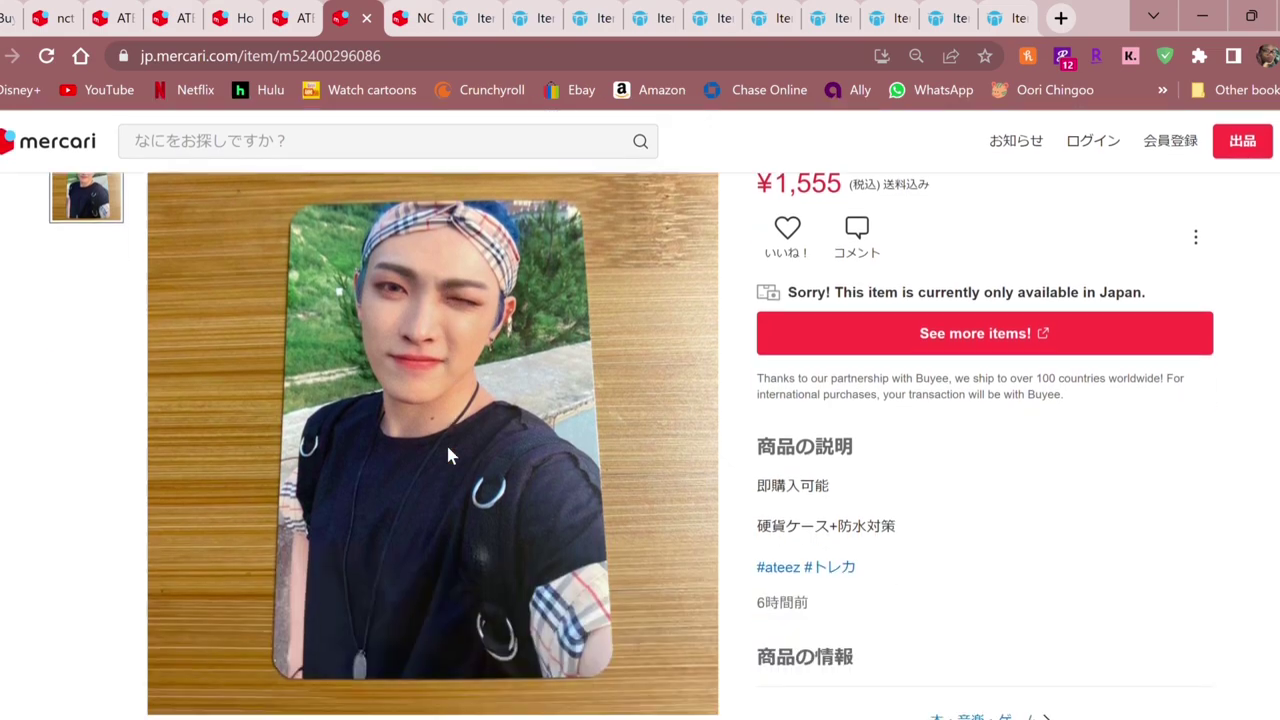
left_click_drag(1012, 366, 1068, 383)
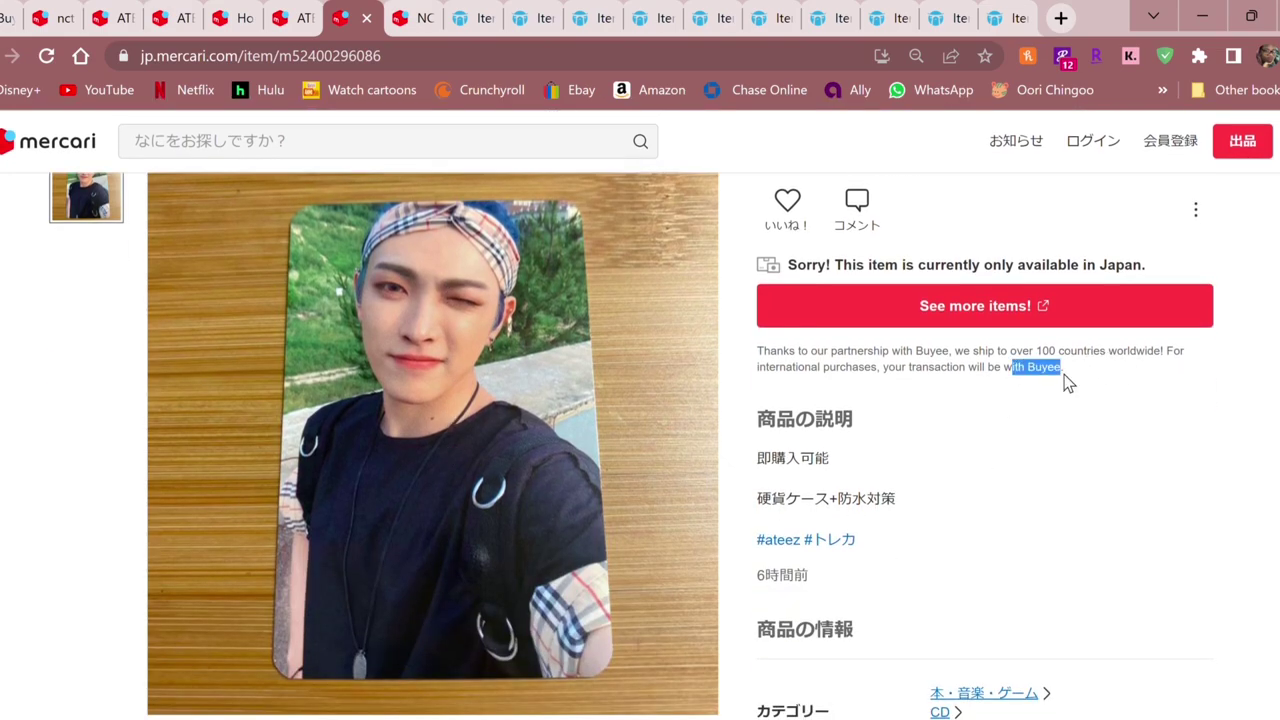
left_click(1033, 434)
scroll(988, 459, "up", 1)
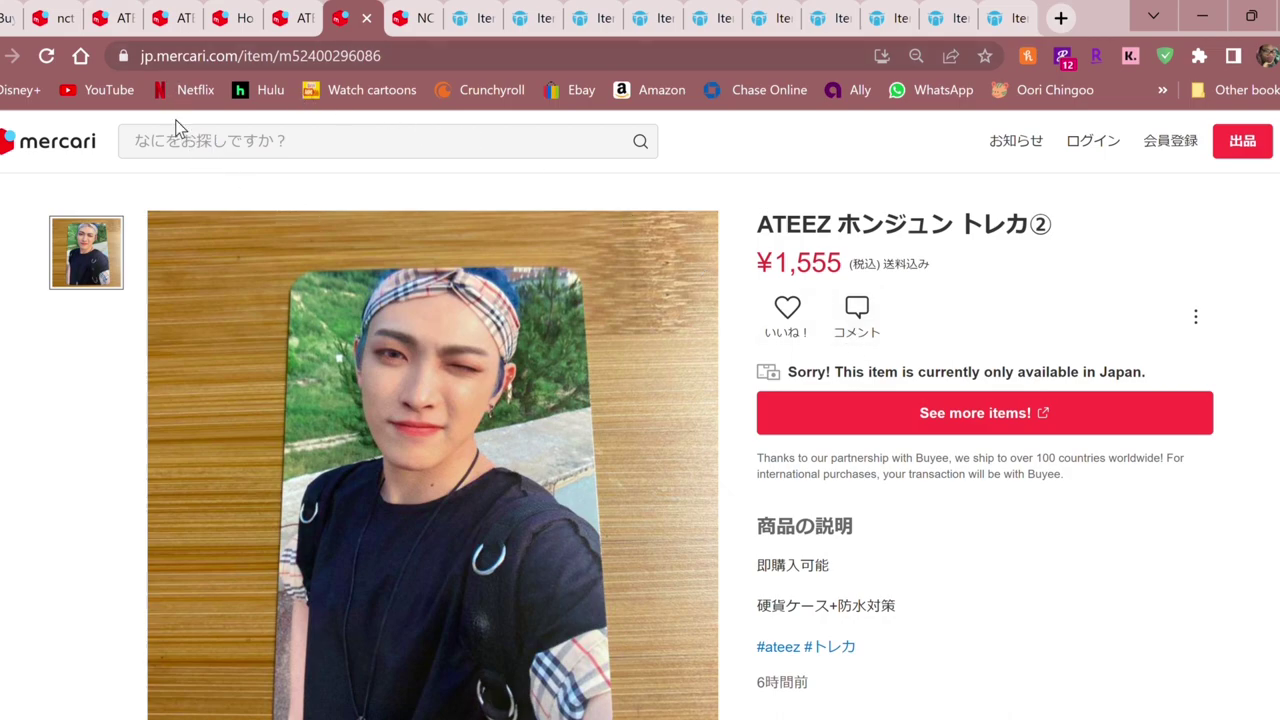
Step: Switch to Sendico's page for the same trading card and review its price, condition, inland shipping and translated description
left_click(10, 18)
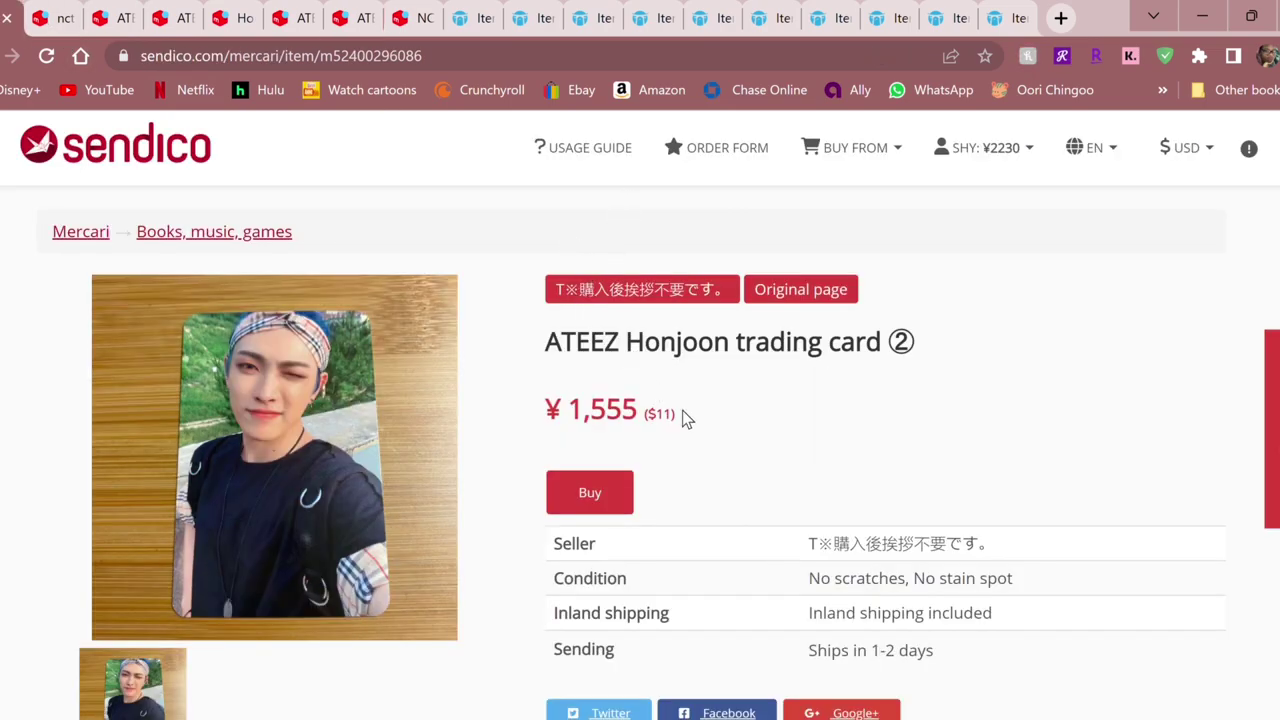
scroll(627, 560, "down", 1)
scroll(601, 560, "up", 2)
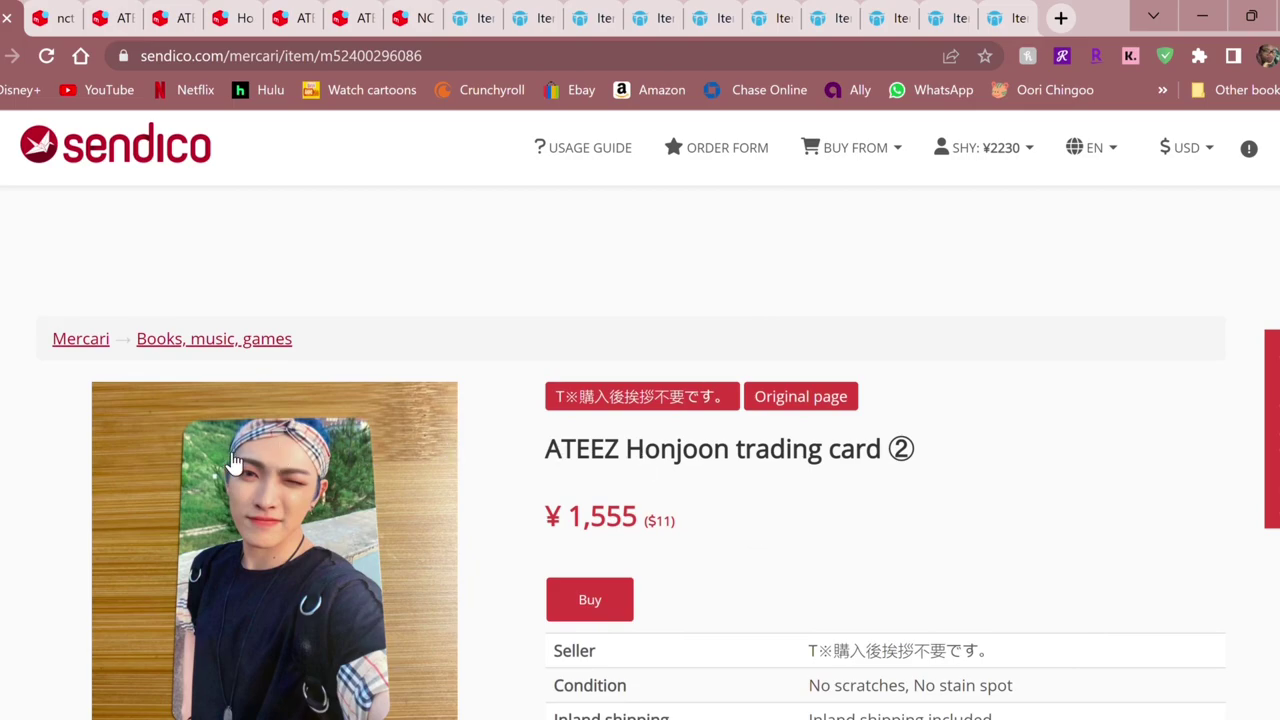
scroll(735, 585, "down", 2)
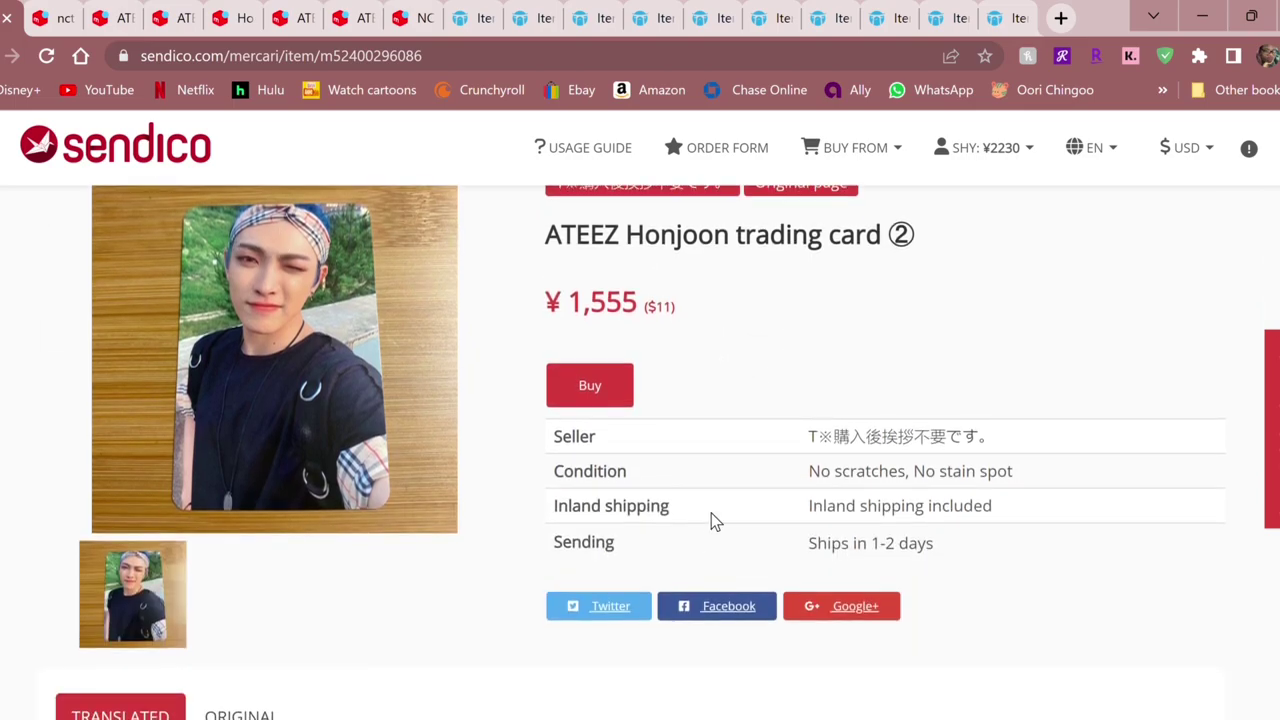
scroll(711, 518, "down", 6)
scroll(297, 499, "up", 1)
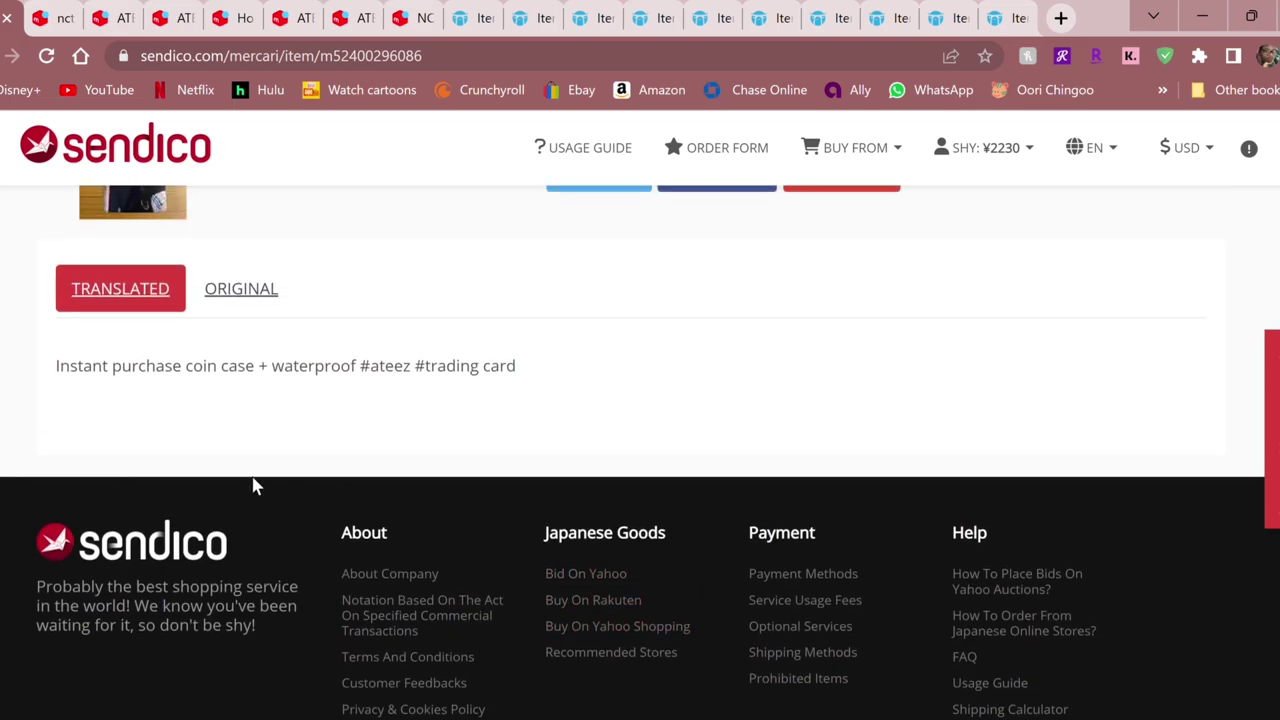
scroll(636, 420, "up", 8)
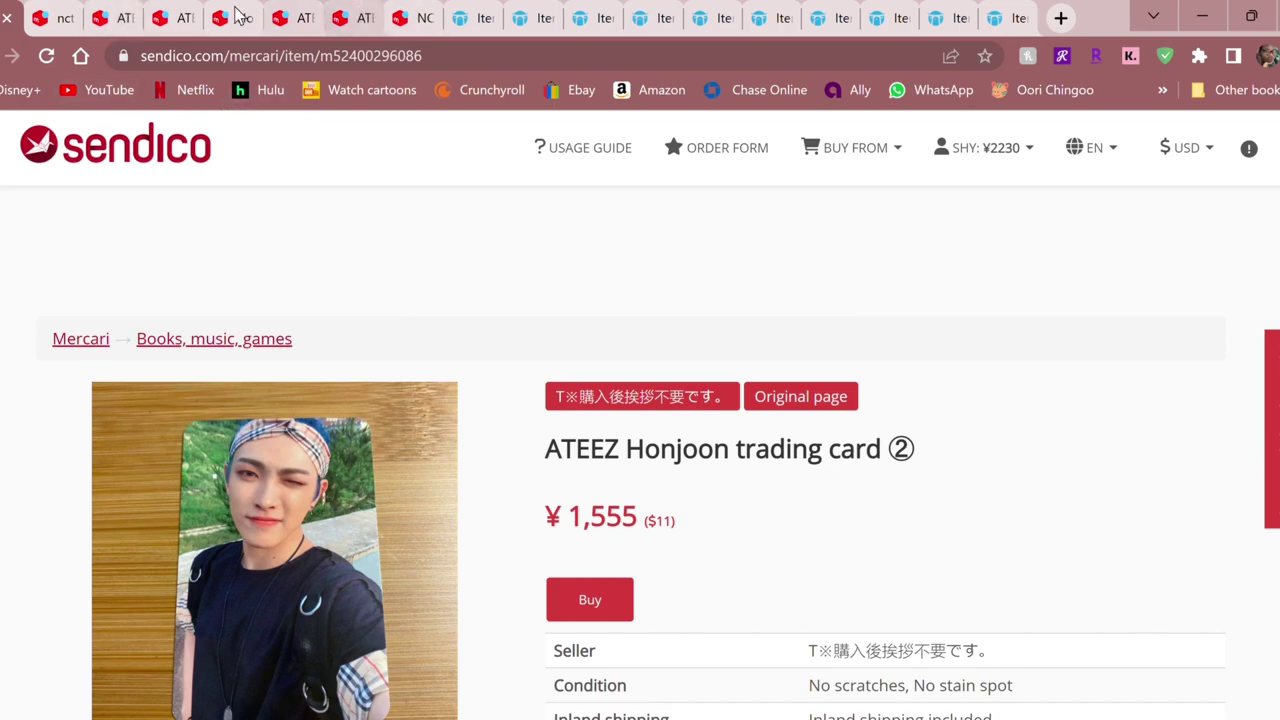
Step: Compare the purchase options on the other open Mercari listings, through to the NCT 127 2baddies trading card set
left_click(170, 12)
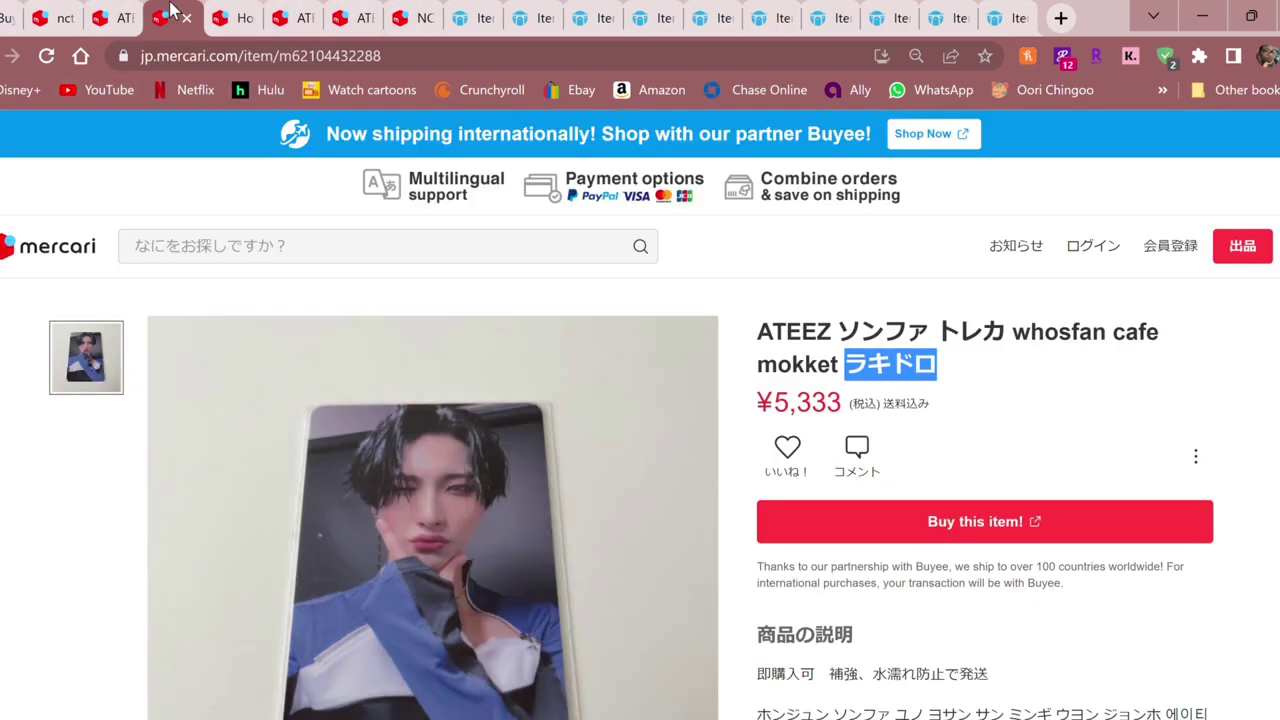
left_click(228, 14)
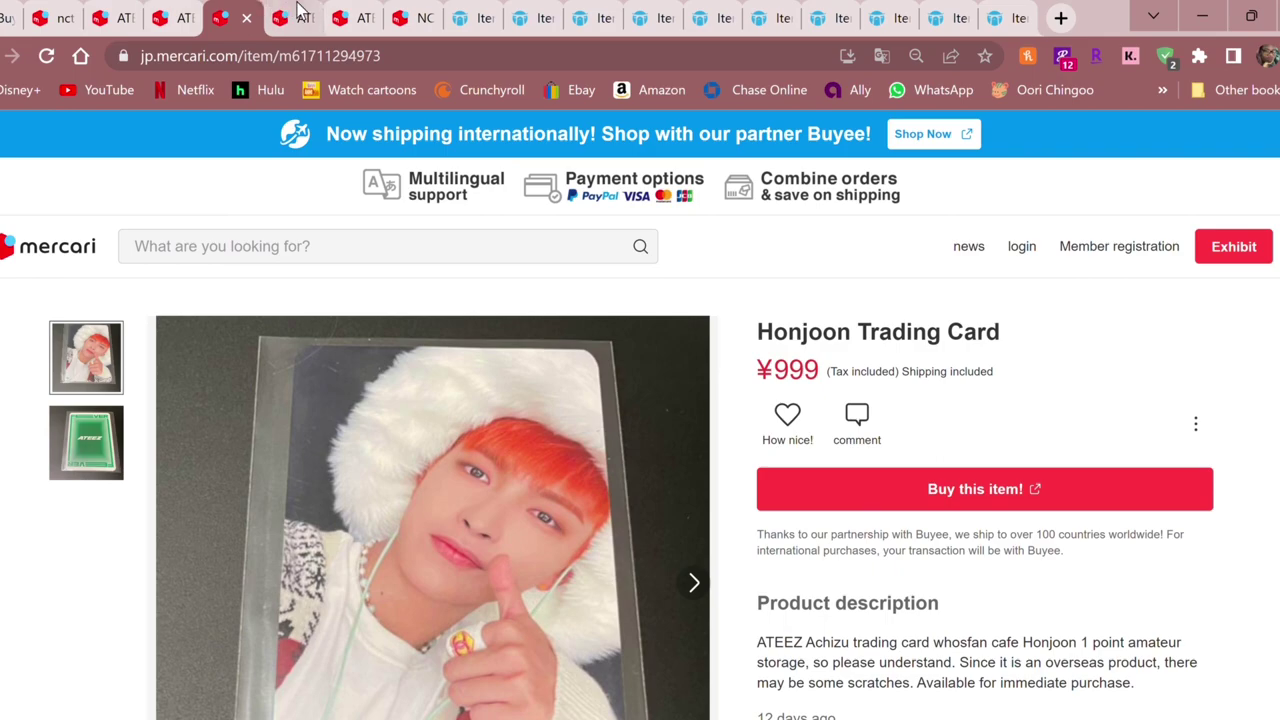
left_click(293, 12)
left_click(340, 12)
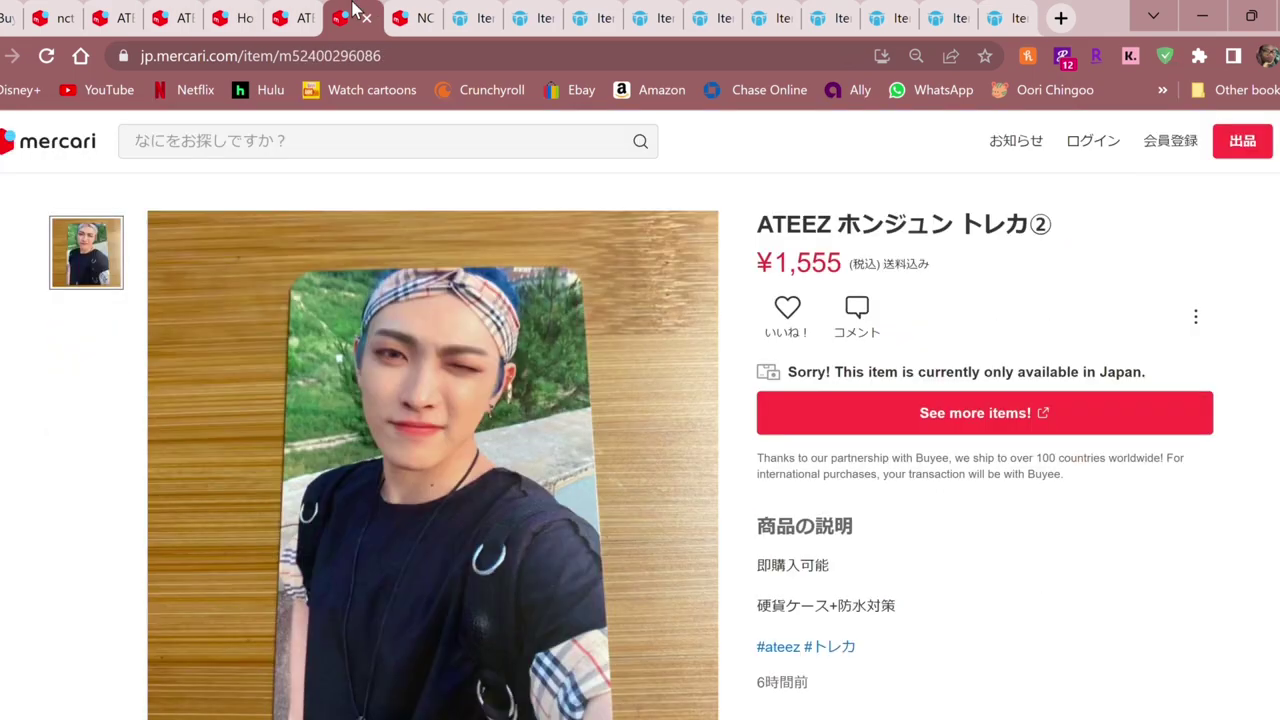
left_click(405, 12)
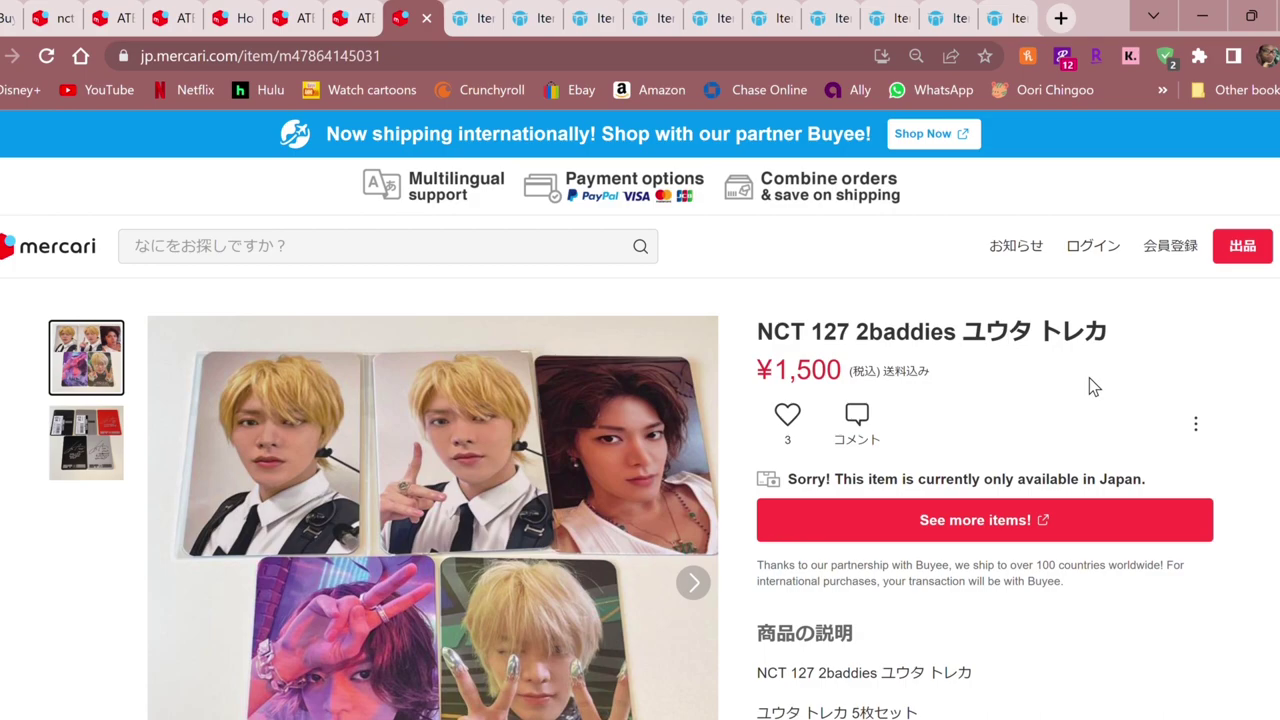
scroll(1089, 378, "down", 1)
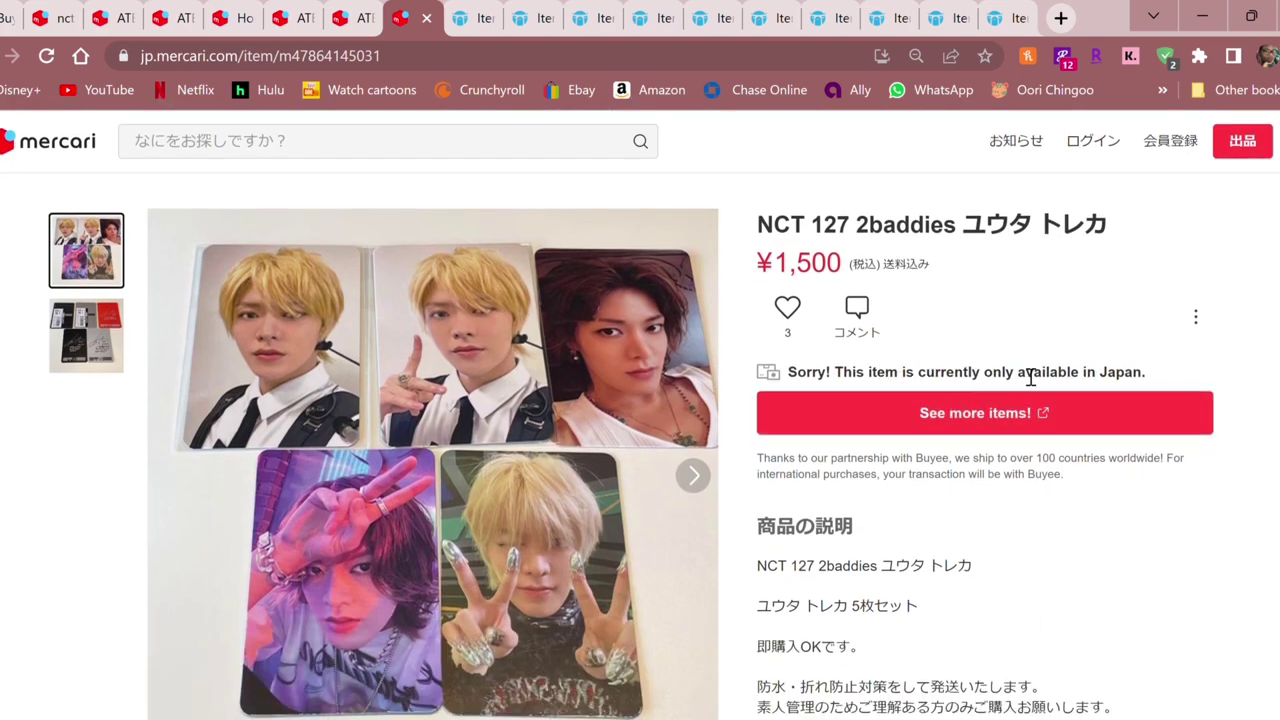
Step: Return to the ATEEZ ホンジュン トレカ② listing on Mercari and highlight its price line
left_click(355, 25)
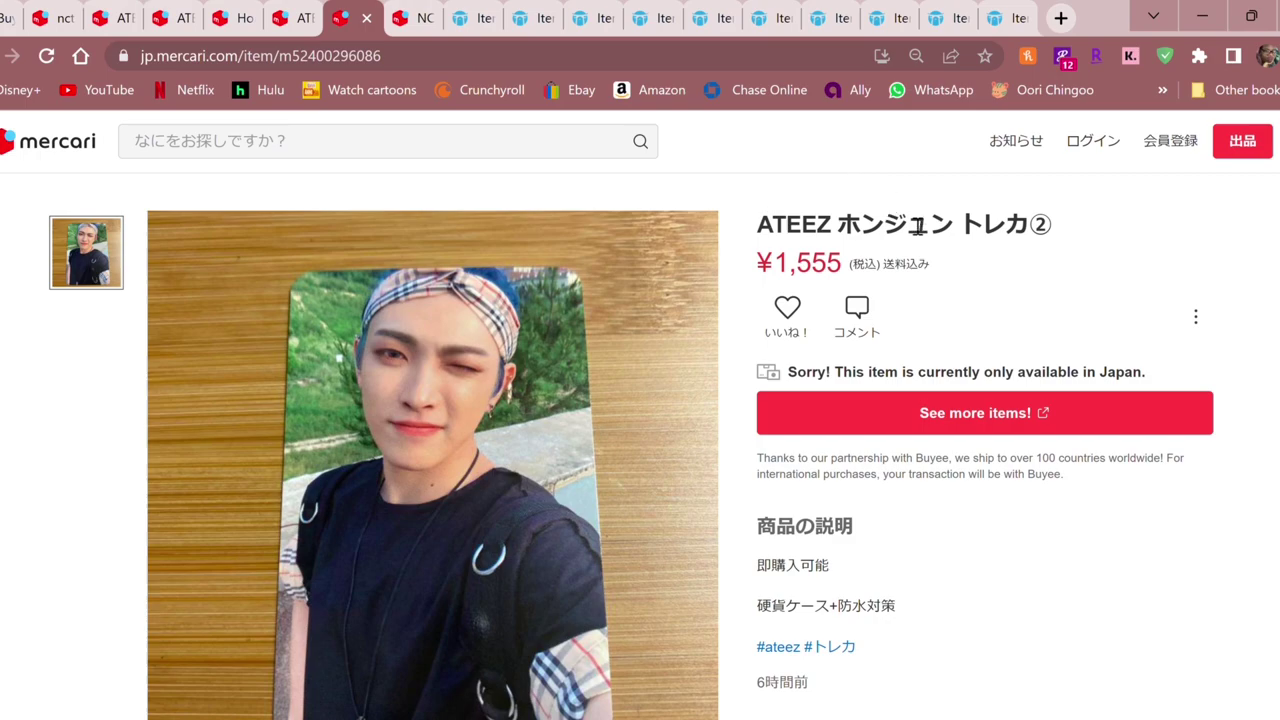
scroll(918, 228, "down", 1)
left_click_drag(797, 265, 1162, 271)
scroll(1063, 363, "up", 1)
left_click(1009, 318)
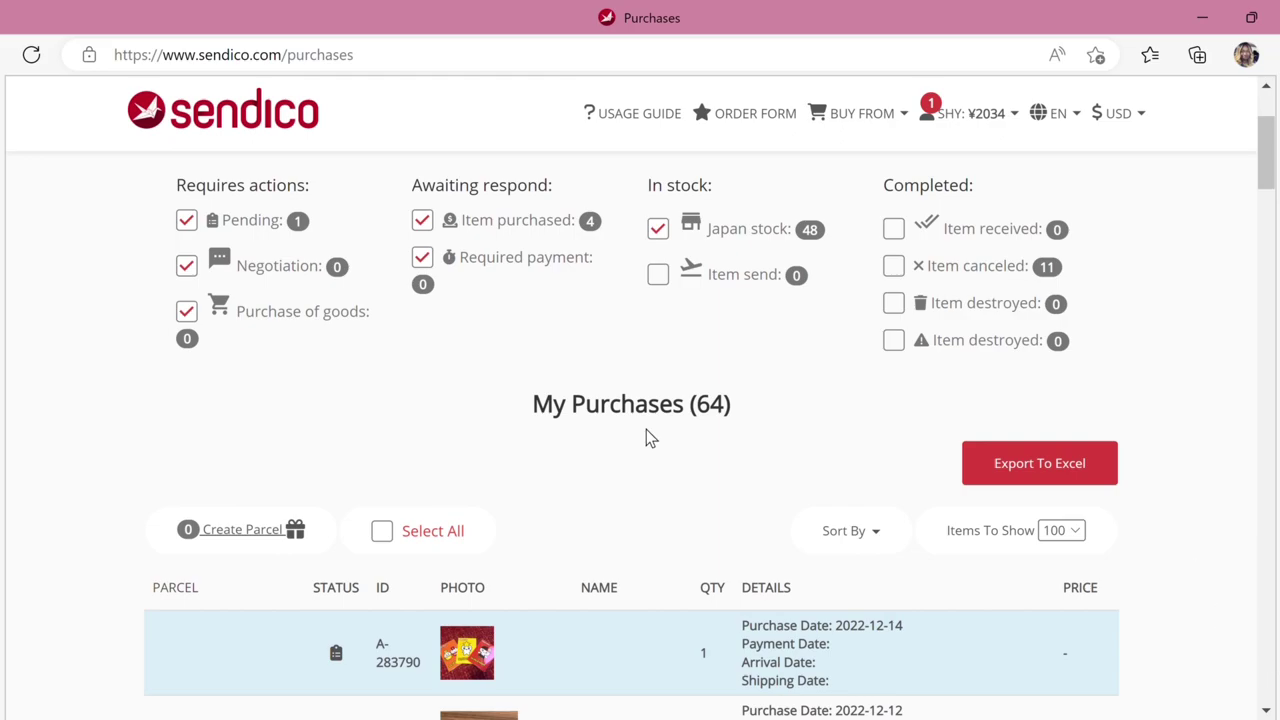
Step: Highlight the My Purchases heading on Sendico and review the whole purchases list down to the earliest orders
left_click_drag(547, 416, 734, 414)
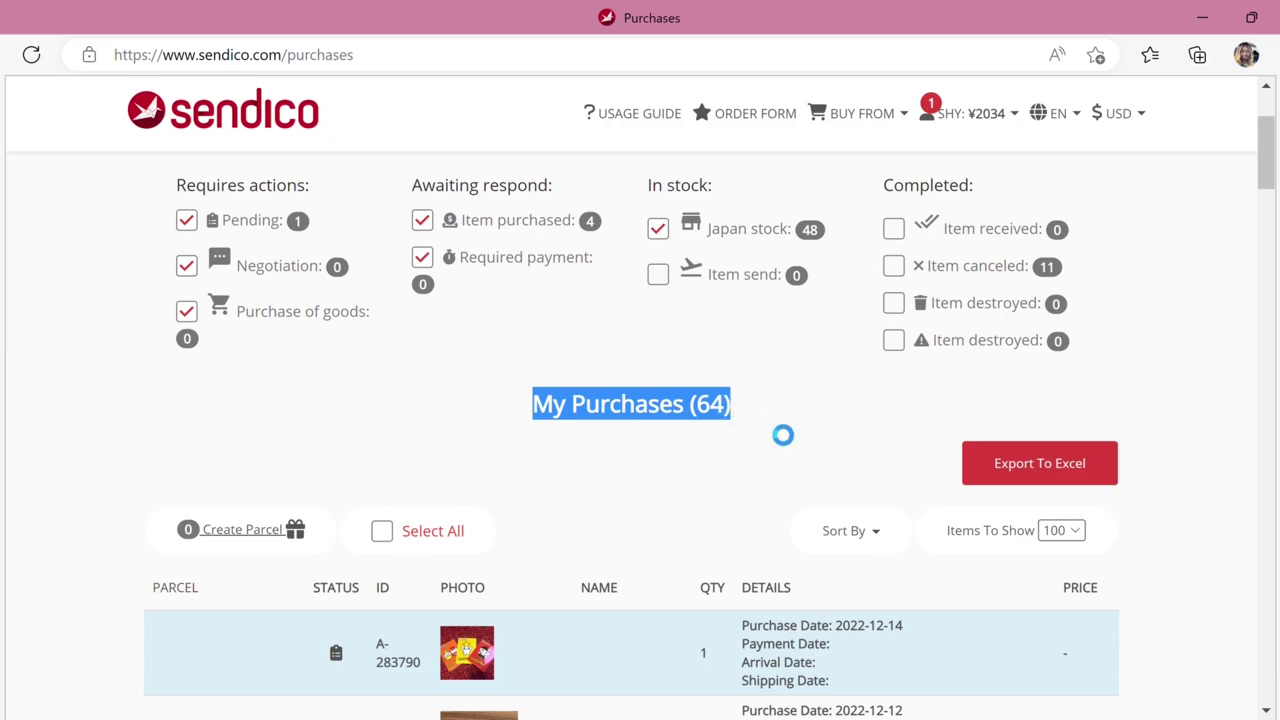
left_click(757, 427)
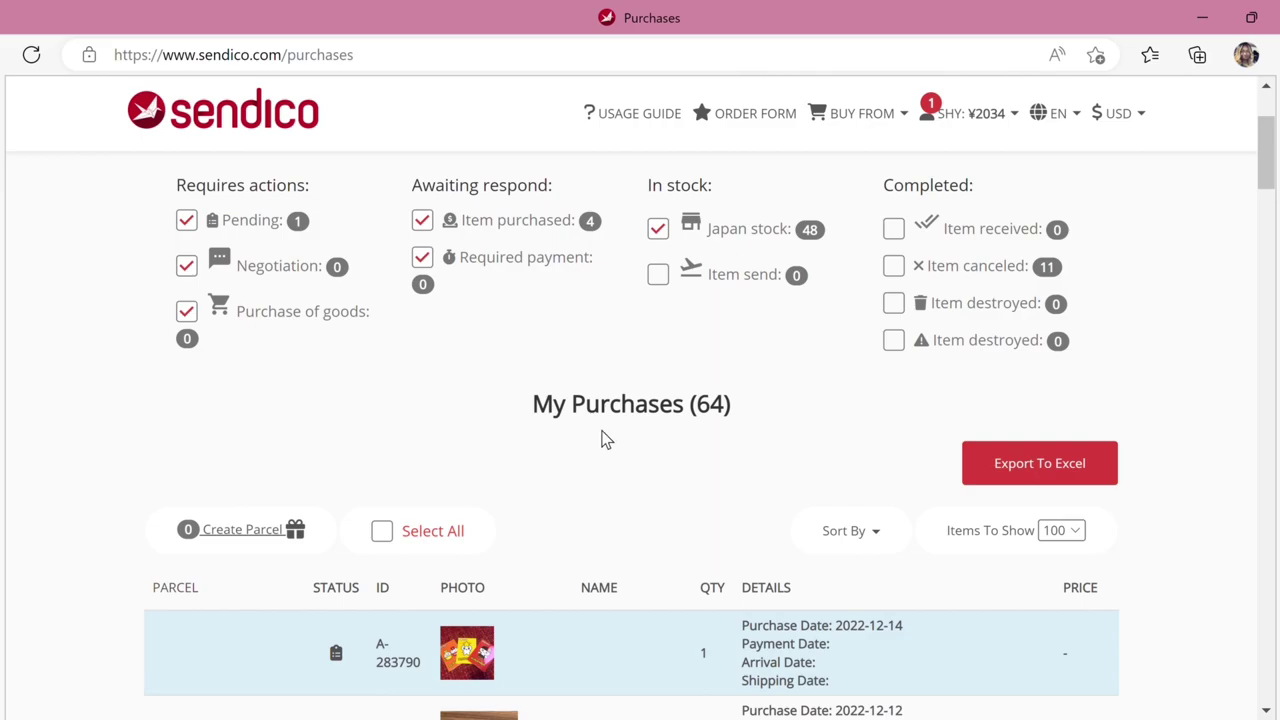
scroll(481, 370, "down", 2)
scroll(670, 375, "down", 3)
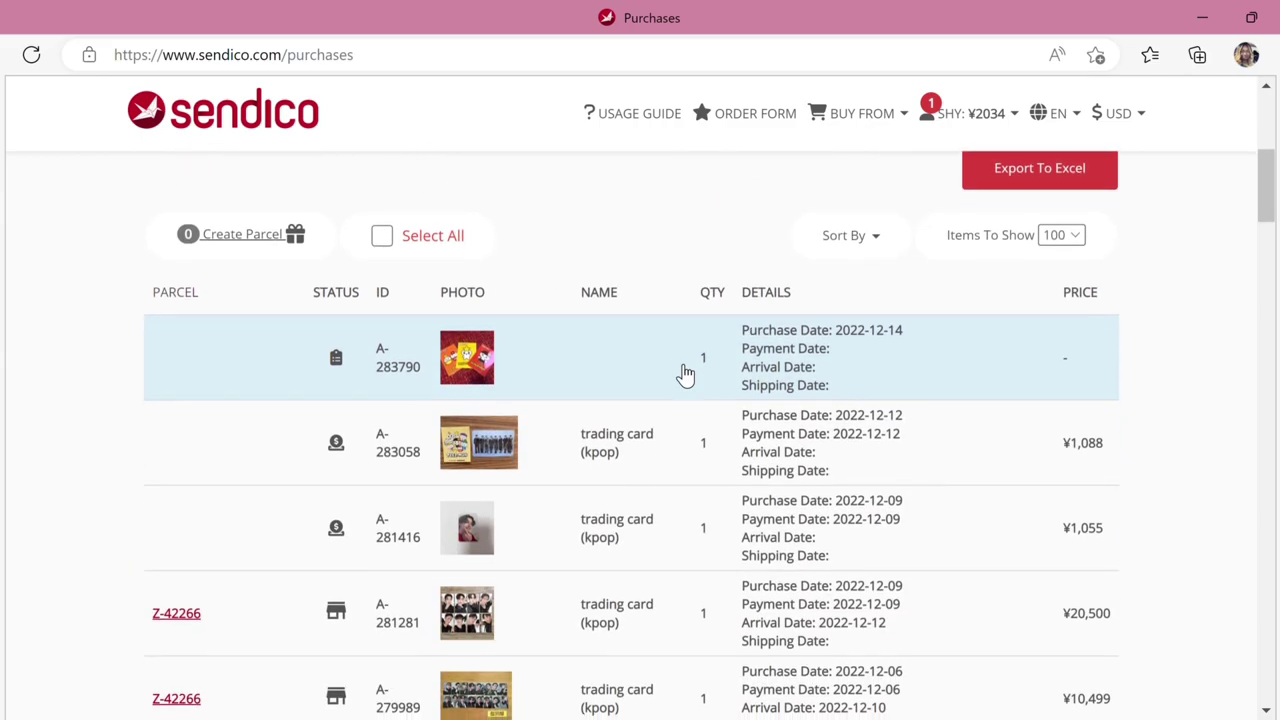
scroll(670, 380, "down", 3)
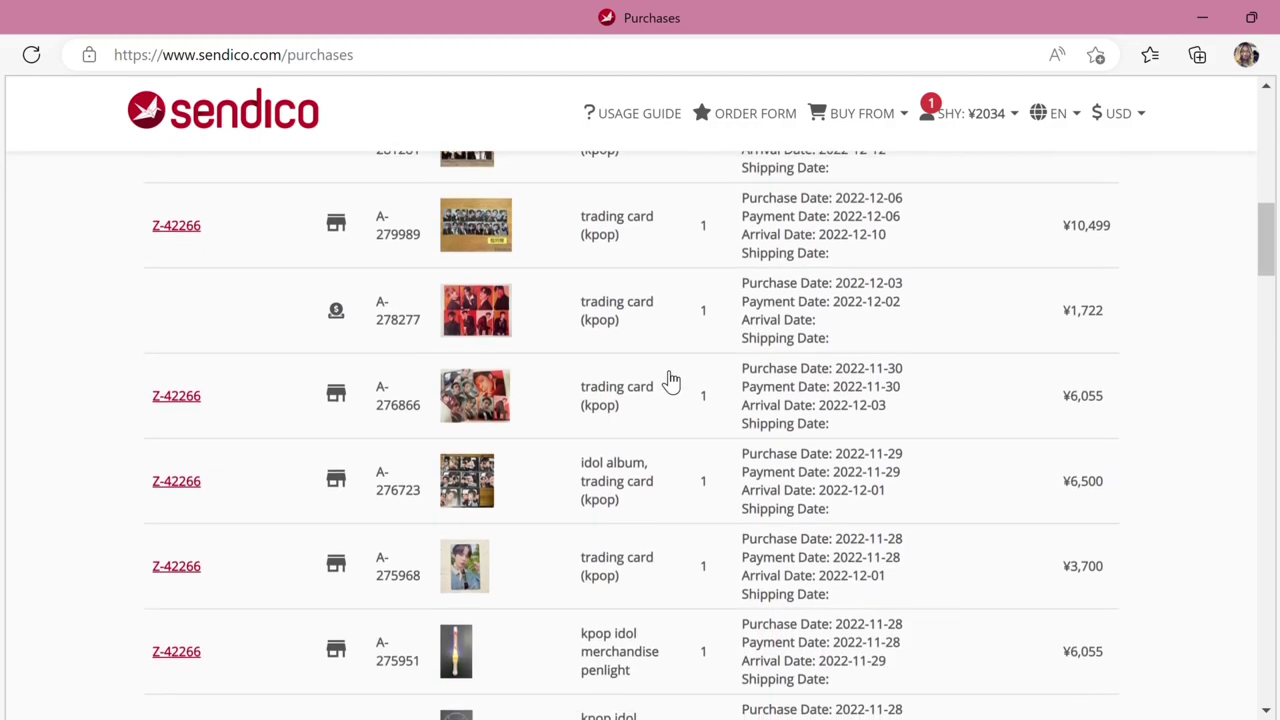
scroll(670, 382, "down", 6)
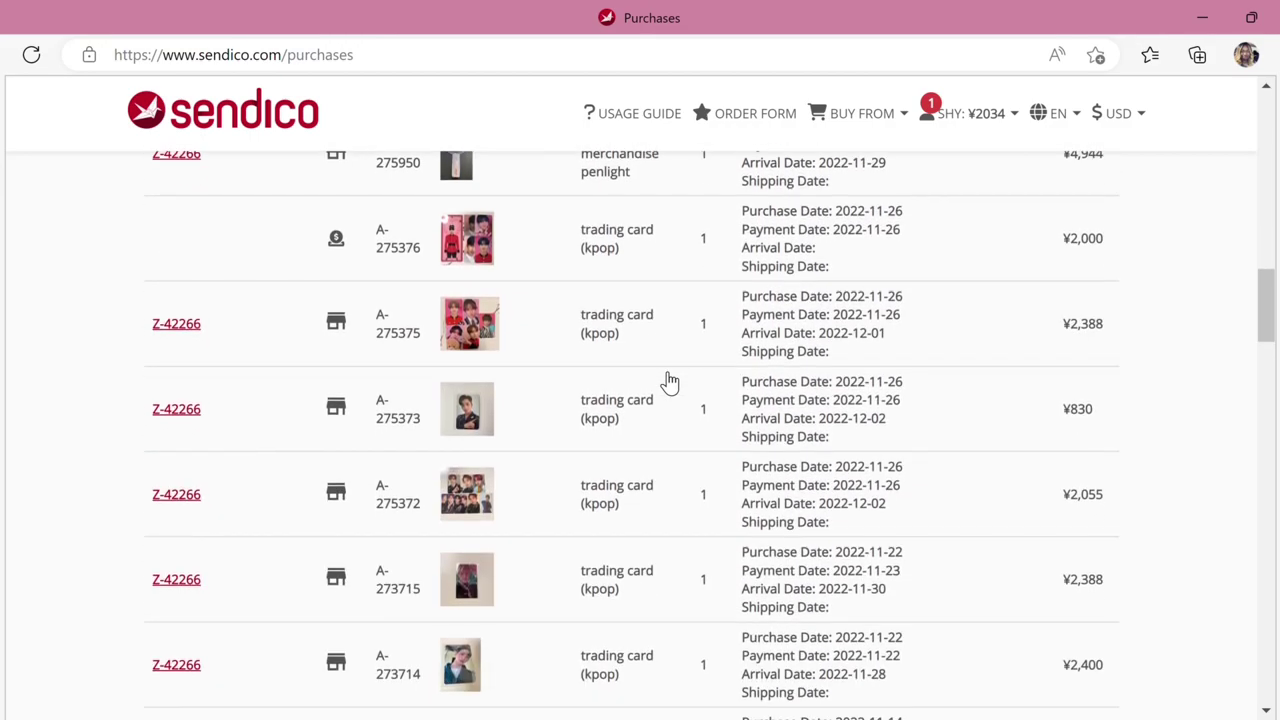
scroll(667, 383, "down", 7)
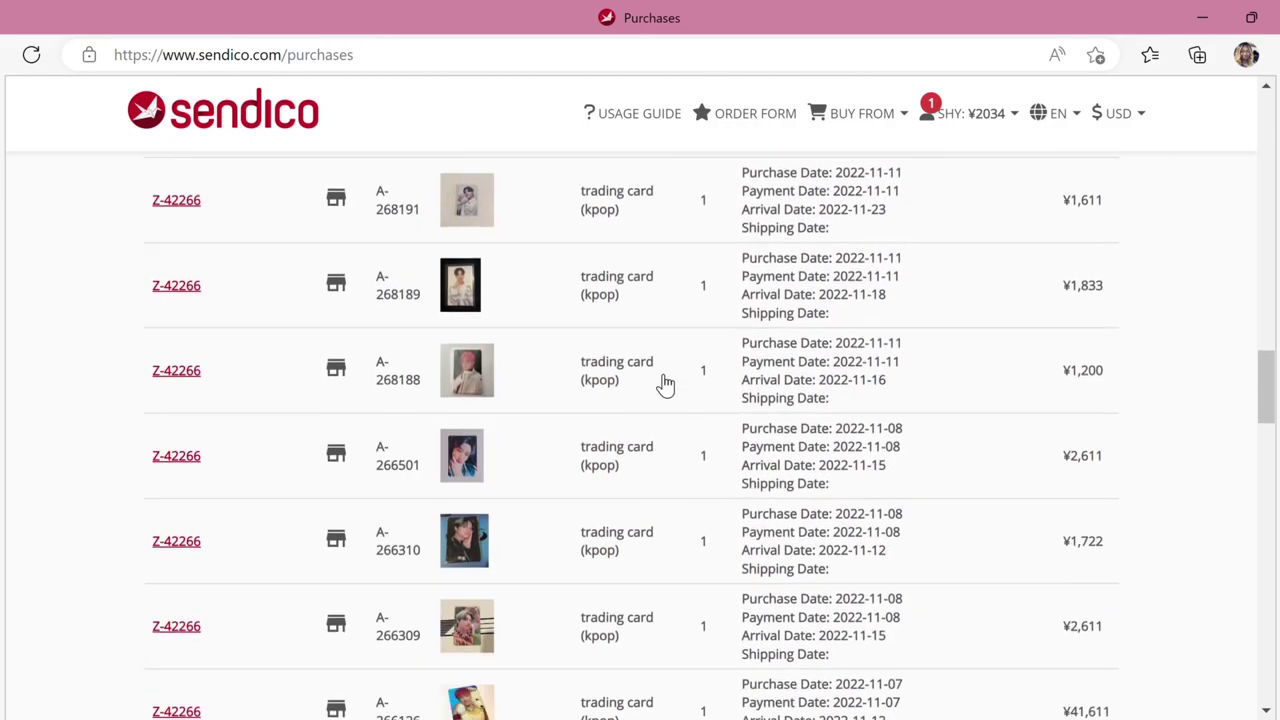
scroll(665, 383, "down", 8)
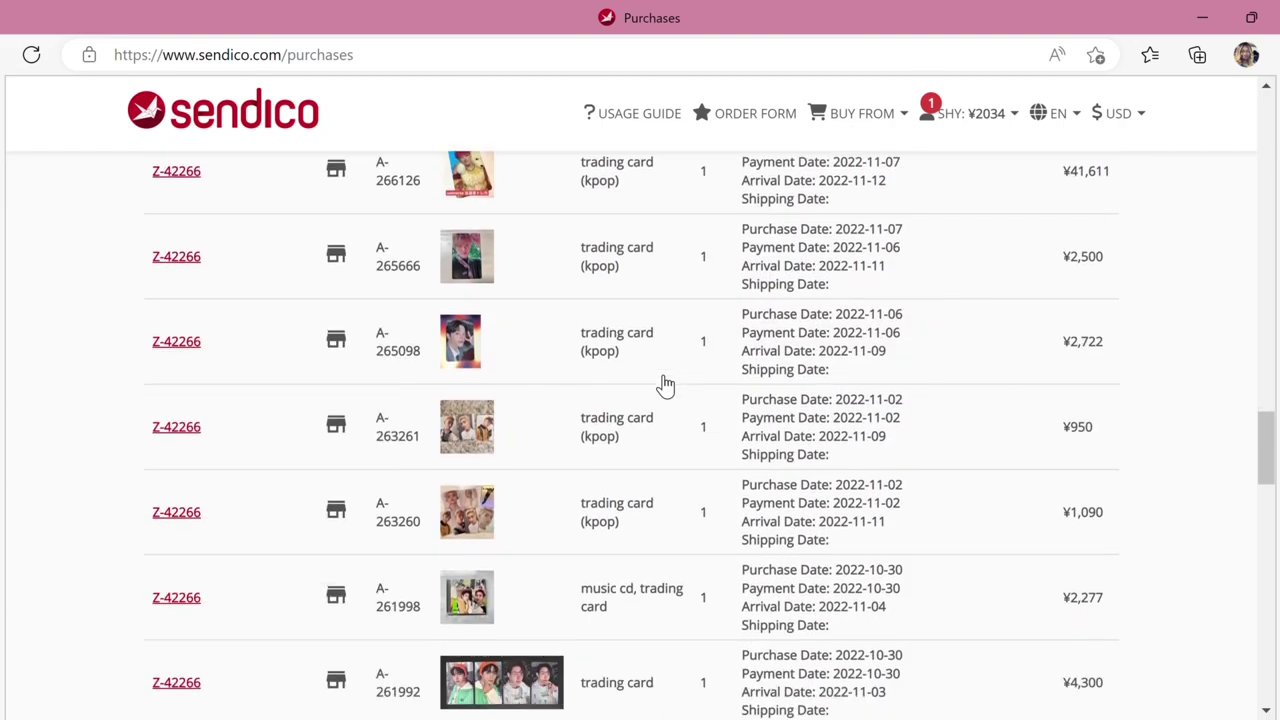
scroll(660, 387, "down", 7)
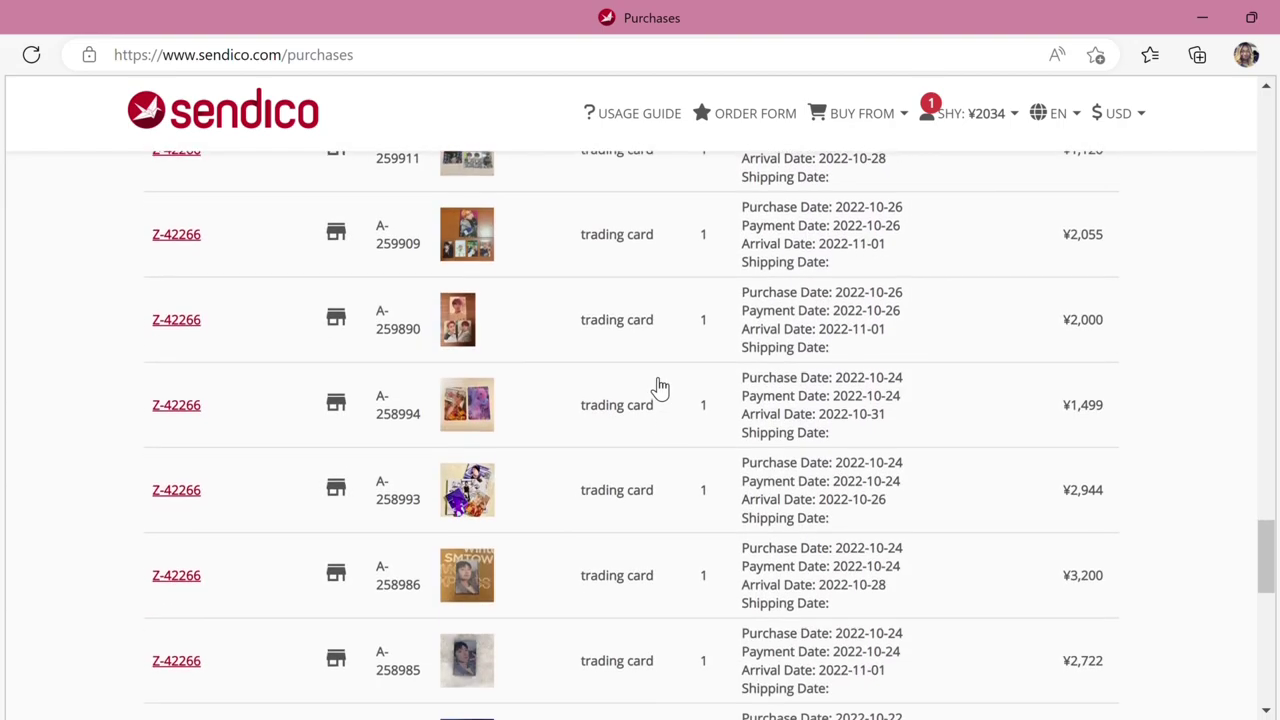
scroll(660, 387, "down", 6)
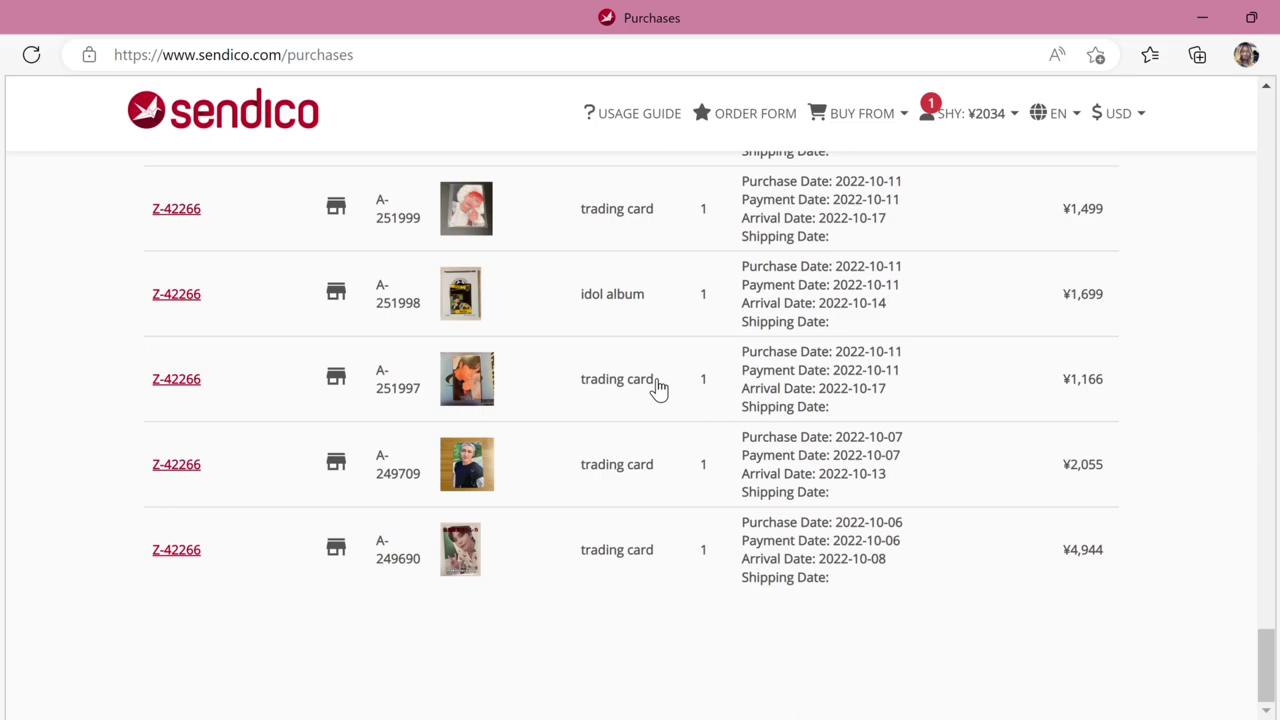
Step: Go back up the purchases list and check the meaning of the status icons on orders without a parcel
scroll(620, 430, "up", 13)
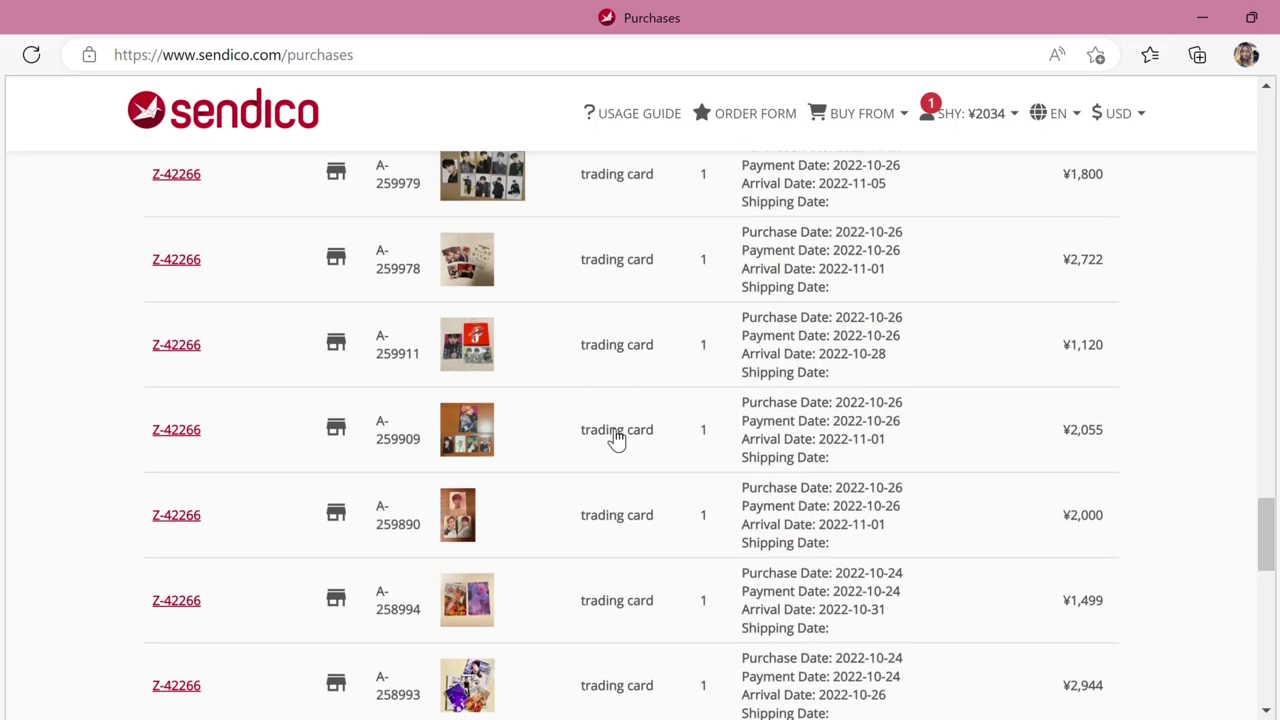
scroll(617, 440, "up", 5)
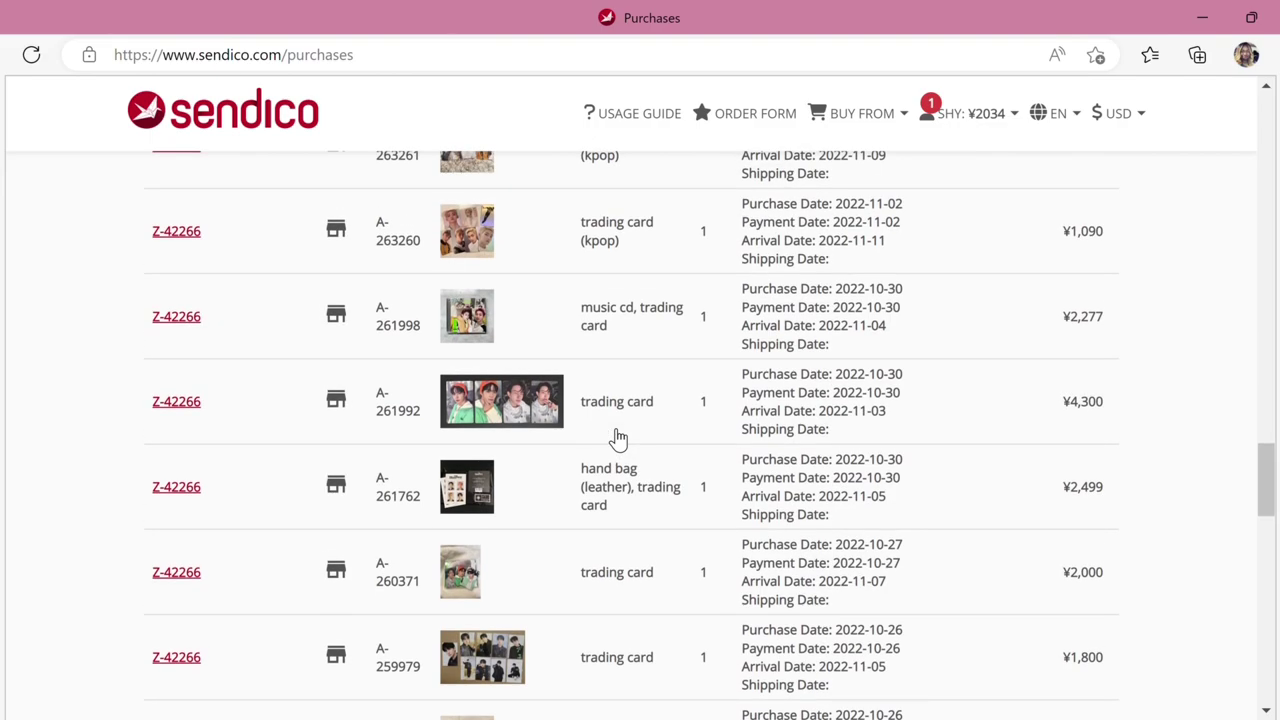
scroll(617, 440, "up", 8)
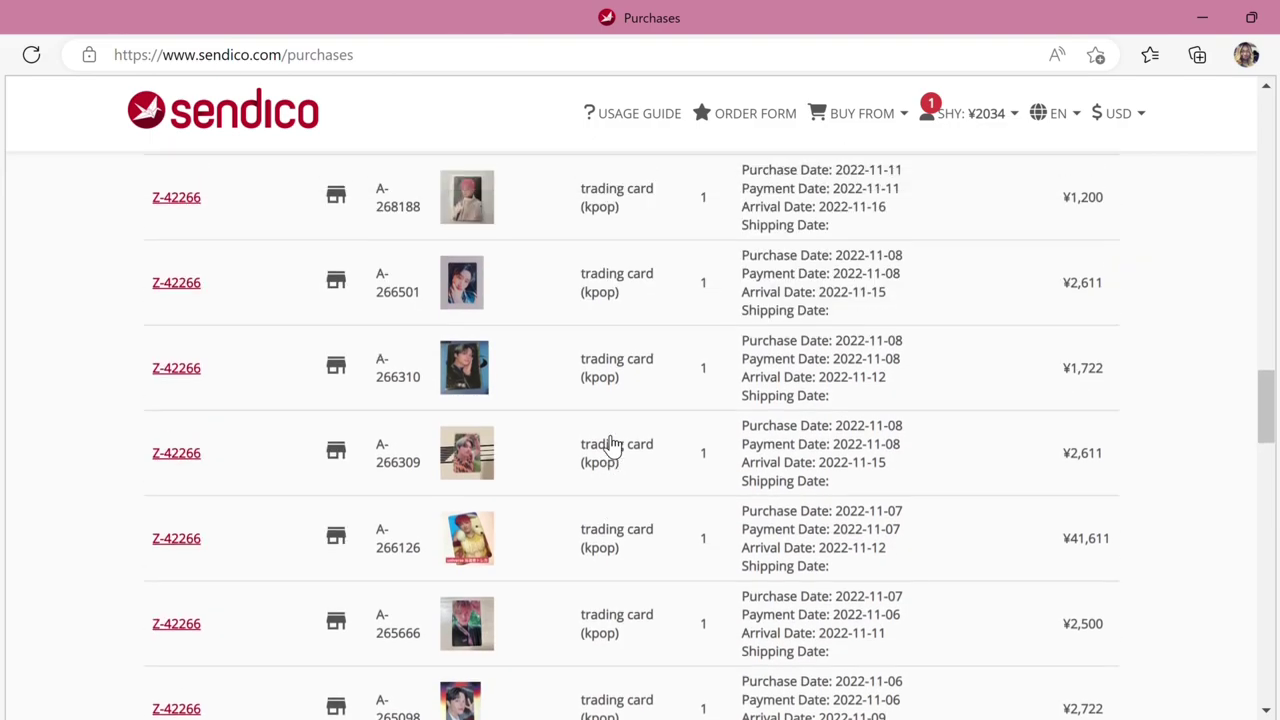
scroll(613, 445, "up", 9)
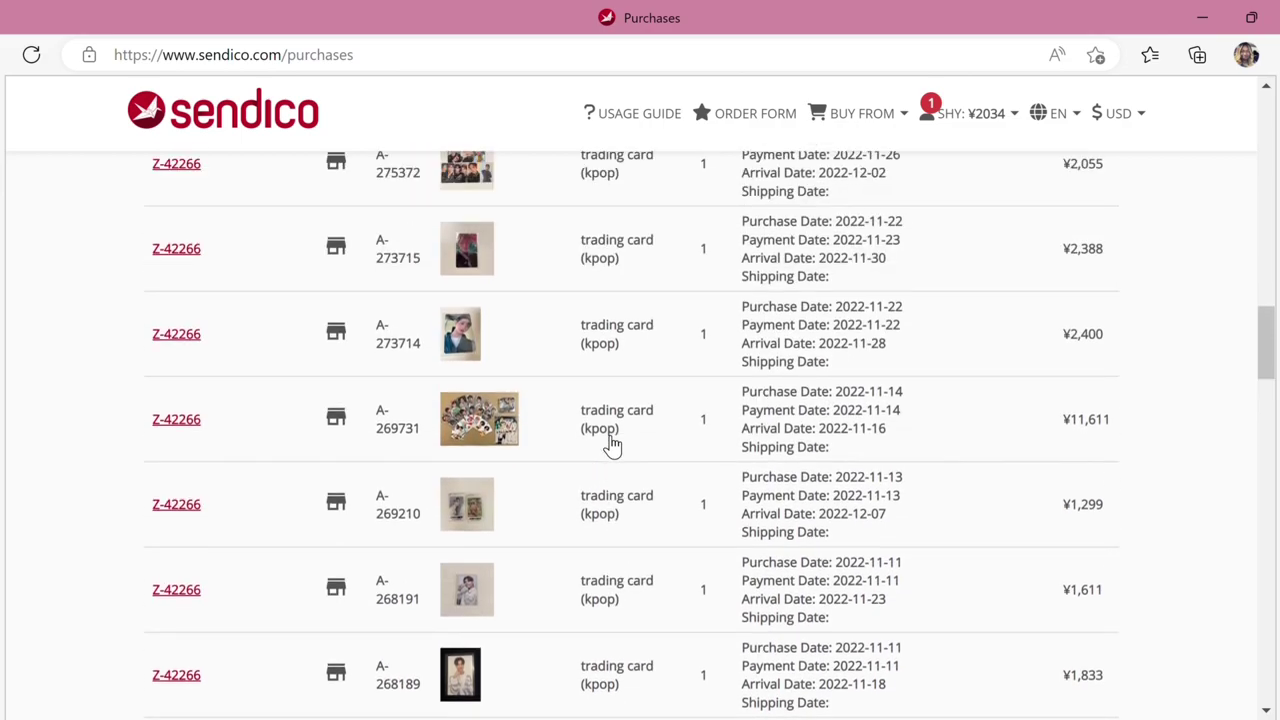
scroll(613, 445, "up", 3)
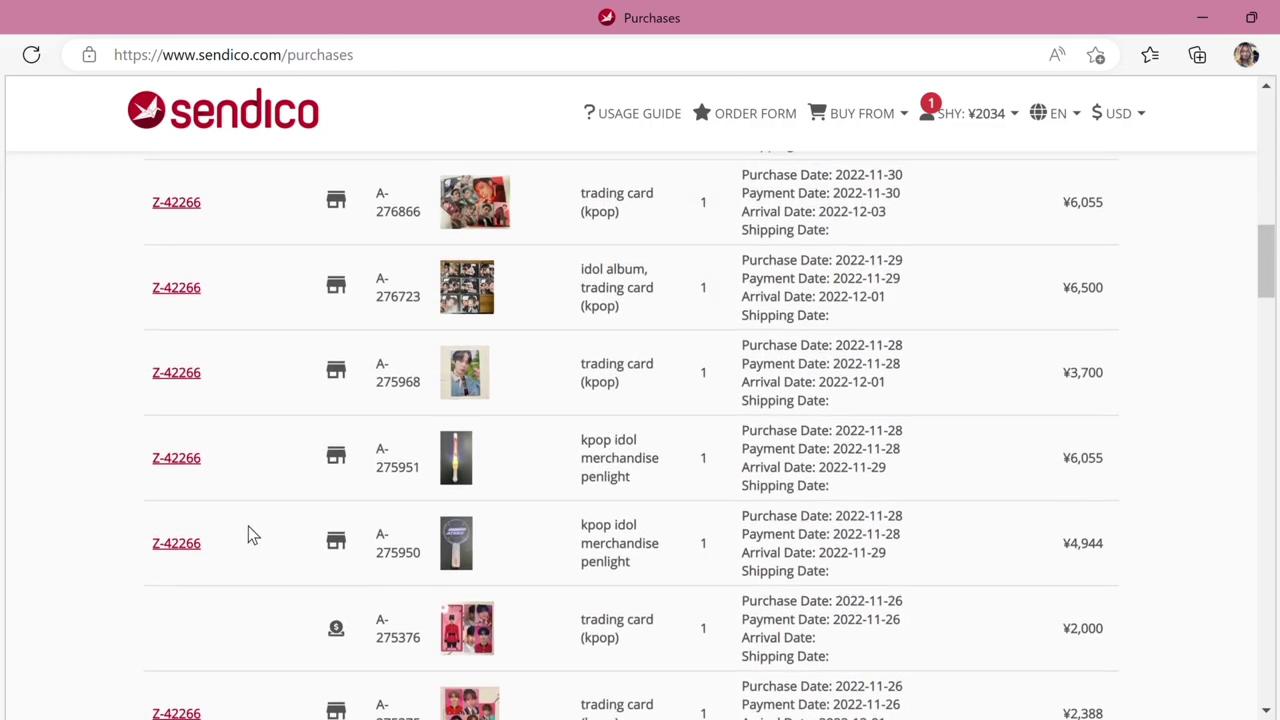
mouse_move(347, 634)
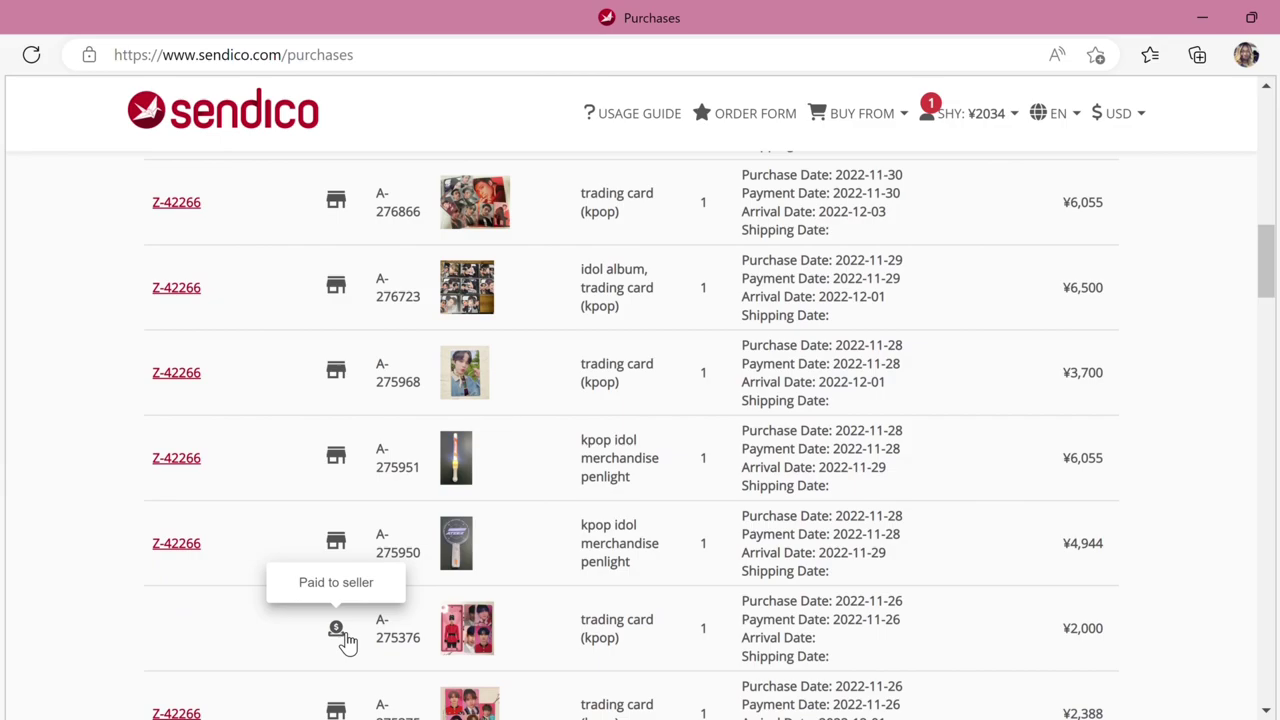
scroll(340, 600, "up", 5)
mouse_move(357, 518)
scroll(357, 518, "up", 3)
mouse_move(340, 377)
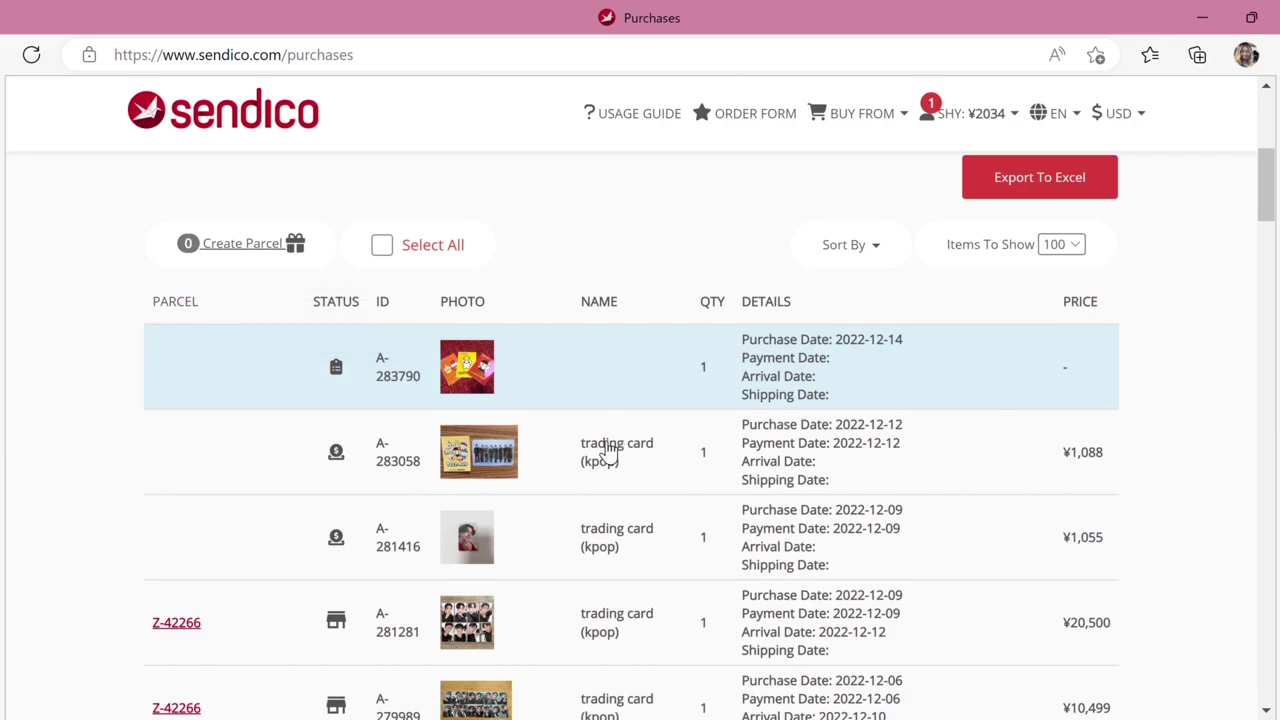
Step: Select all items in the My Purchases list and try to create a parcel from them
scroll(609, 450, "down", 5)
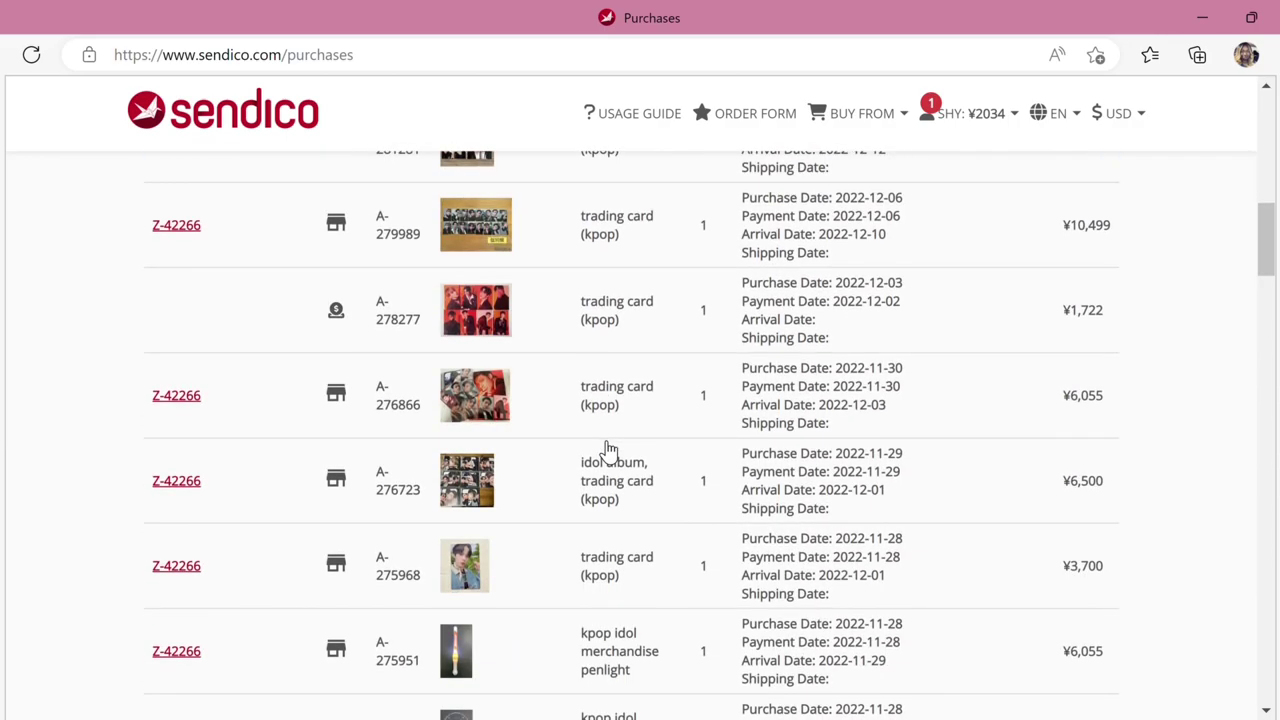
scroll(609, 450, "up", 8)
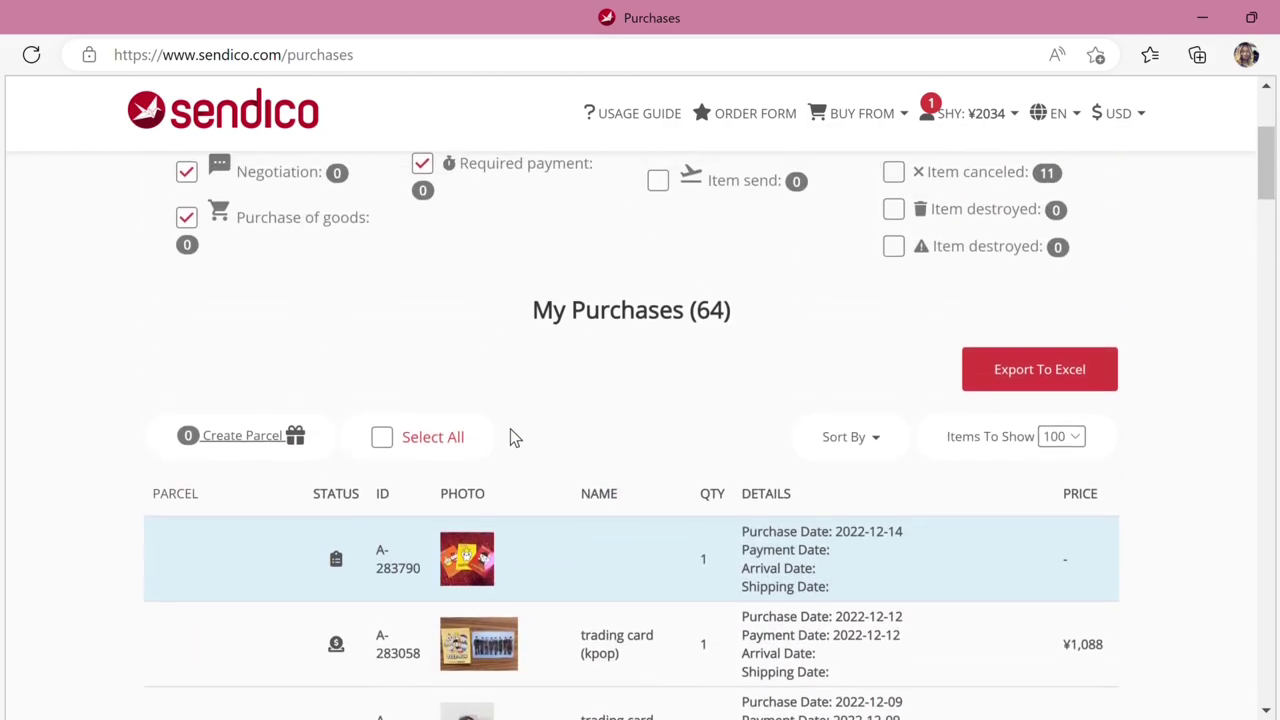
left_click(392, 451)
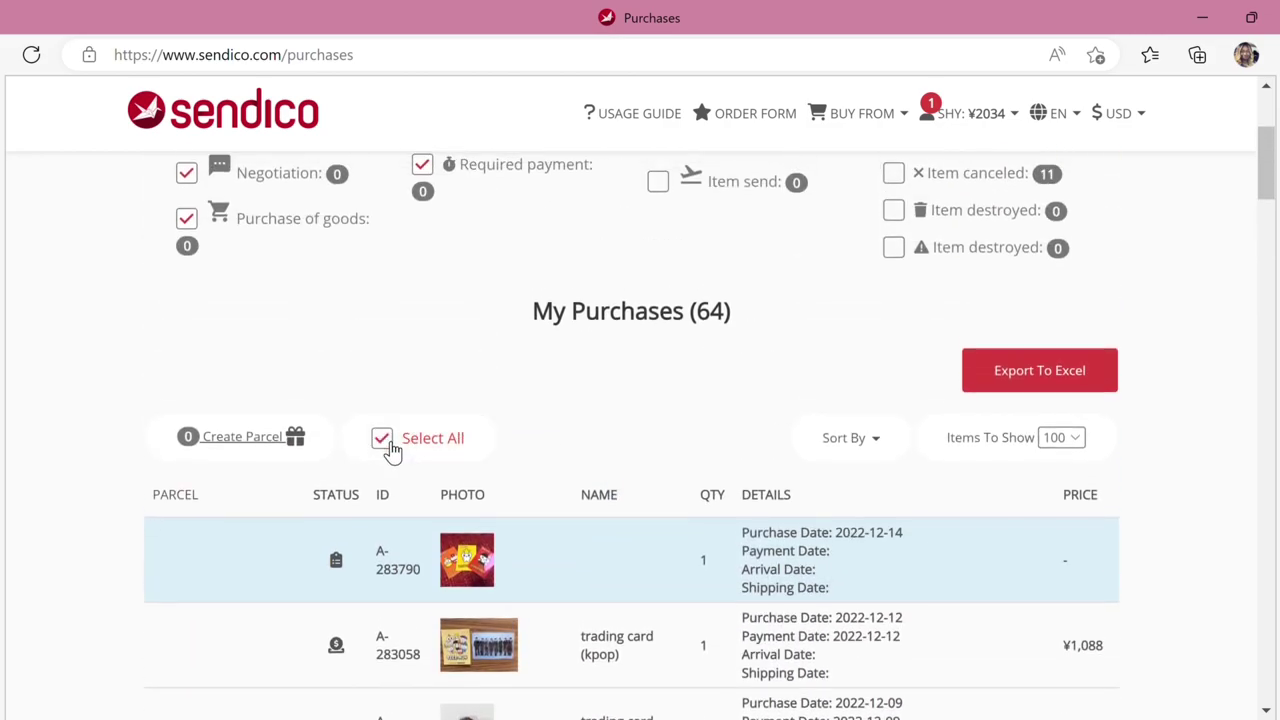
scroll(417, 466, "down", 5)
scroll(445, 505, "up", 3)
scroll(445, 505, "up", 3)
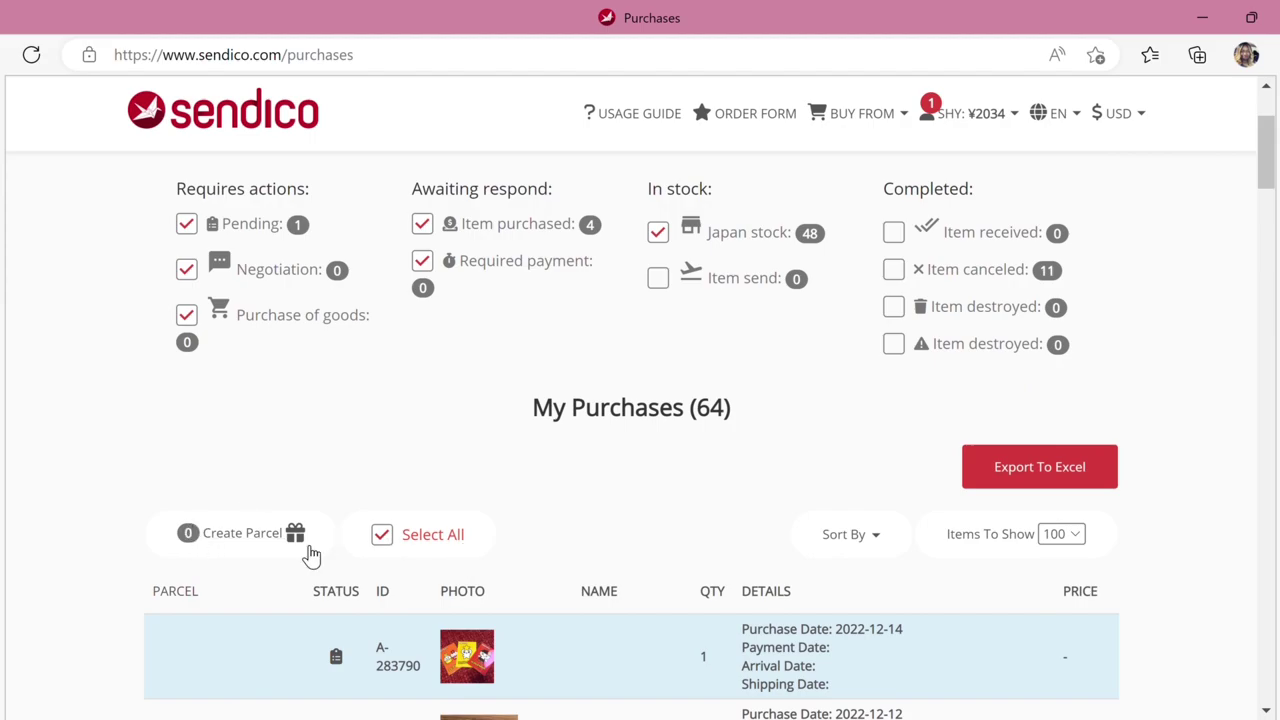
left_click(237, 541)
Step: Look through the purchases list again, examining parcel assignments, status icons and arrival dates down to the late November orders
scroll(820, 448, "down", 2)
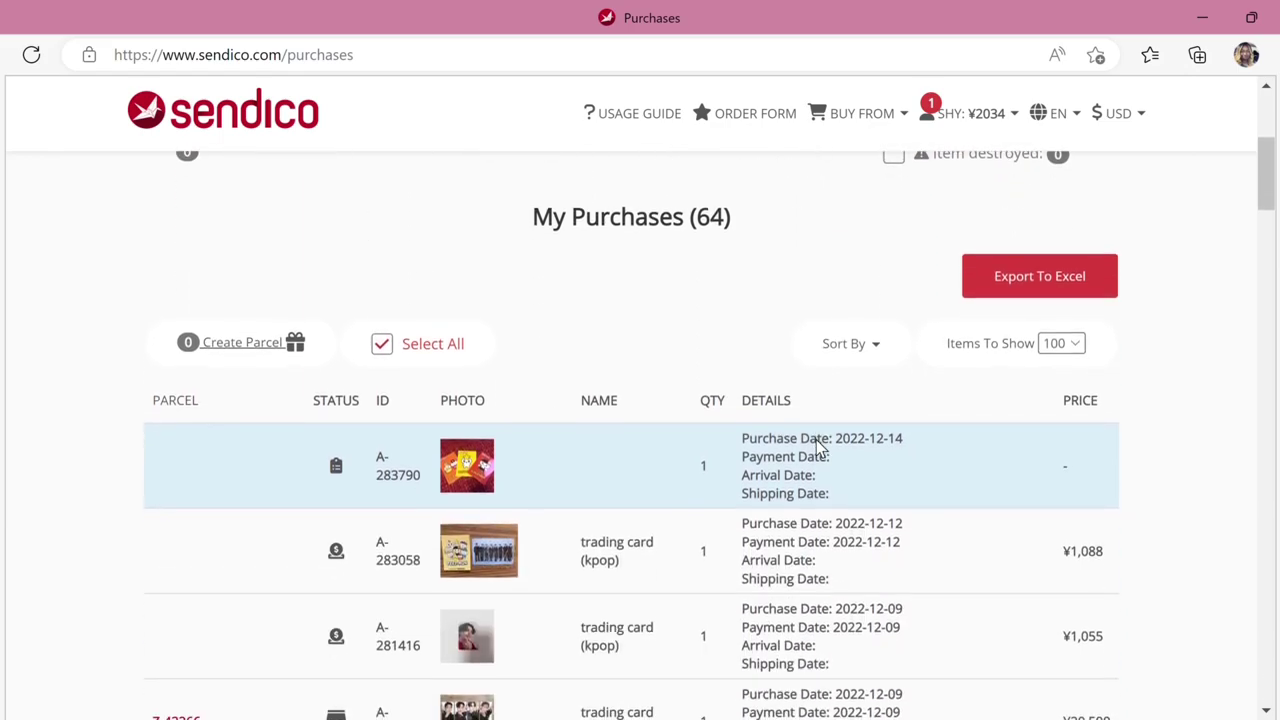
scroll(986, 566, "down", 3)
scroll(986, 566, "down", 6)
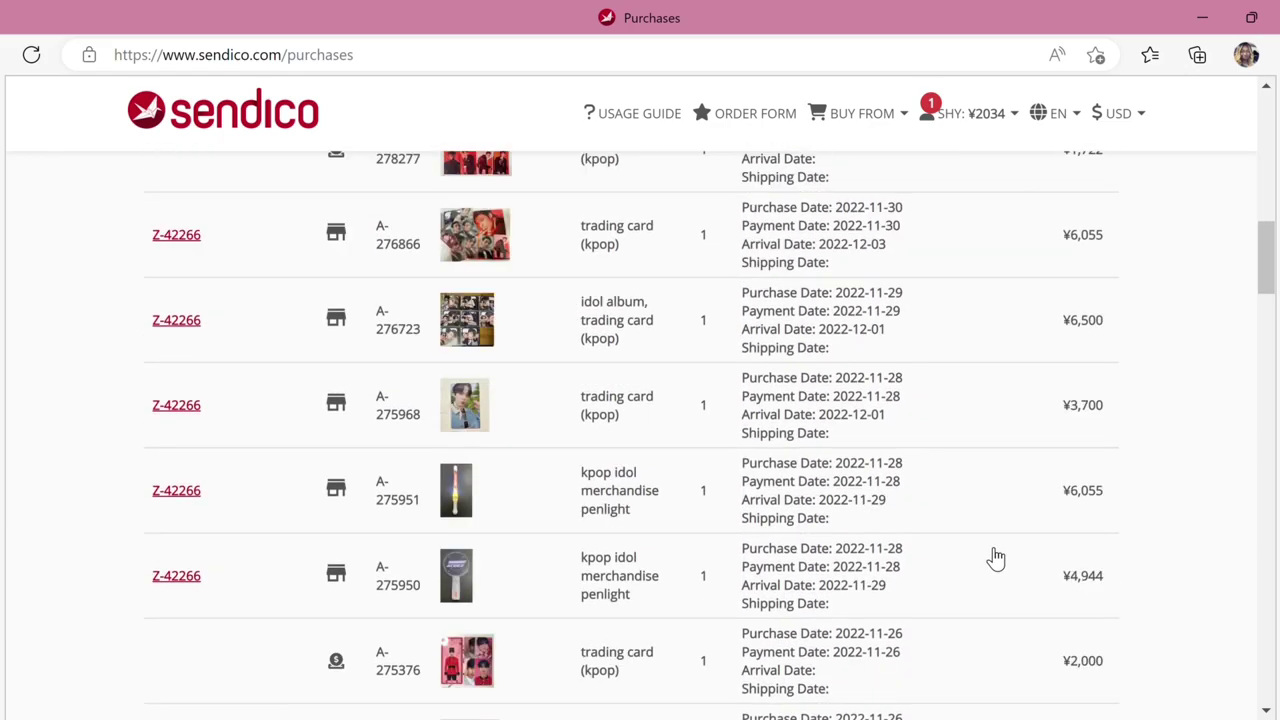